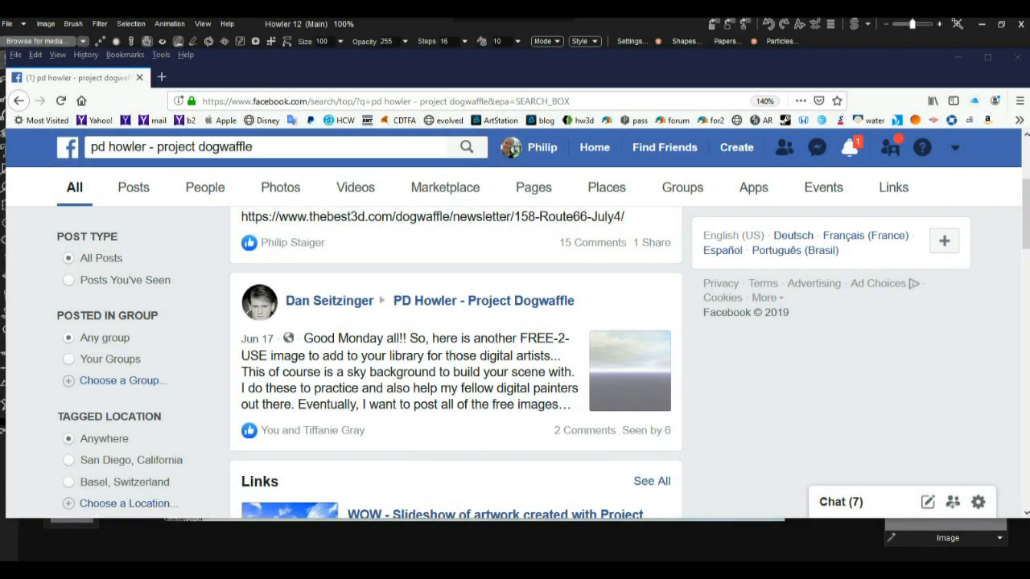
- Open the free-to-use sky background picture from the June 17 group post in the photo viewer
{"action": "mouse_move", "coordinate": [329, 300]}
{"action": "left_click", "coordinate": [630, 371]}
{"action": "scroll", "coordinate": [513, 321], "scroll_direction": "down", "scroll_amount": 4}
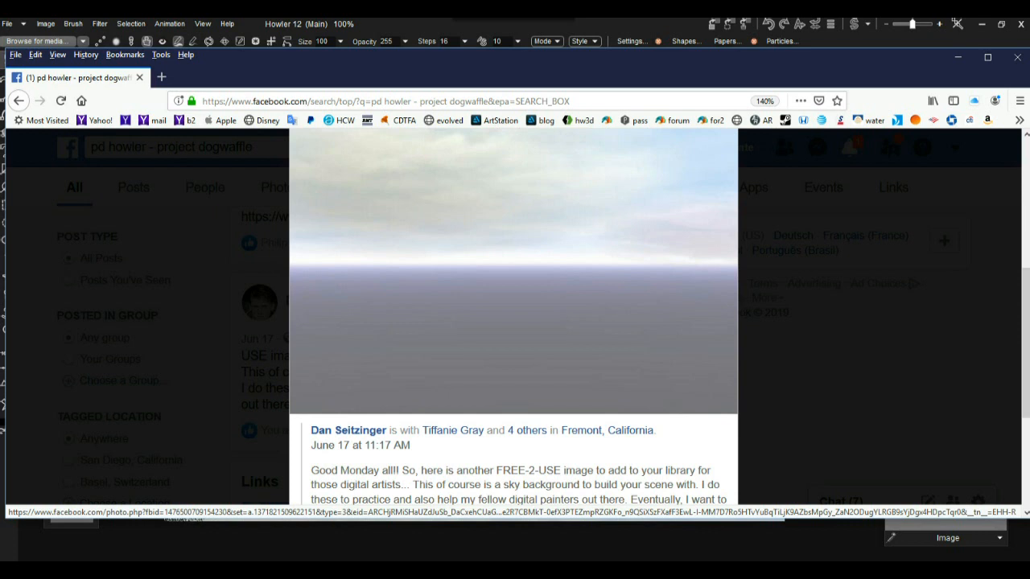
{"action": "scroll", "coordinate": [513, 322], "scroll_direction": "up", "scroll_amount": 2}
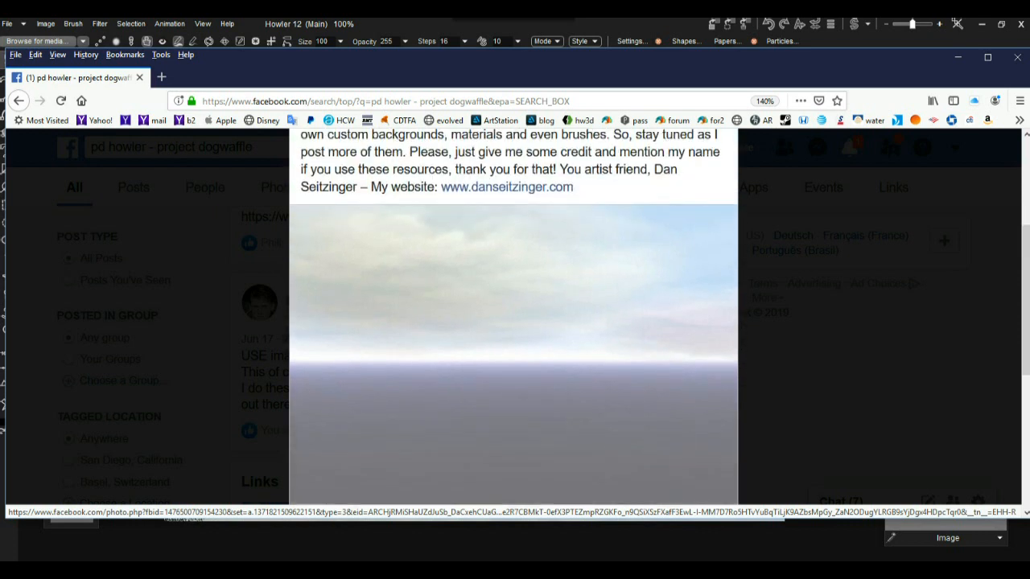
{"action": "scroll", "coordinate": [514, 322], "scroll_direction": "down", "scroll_amount": 2}
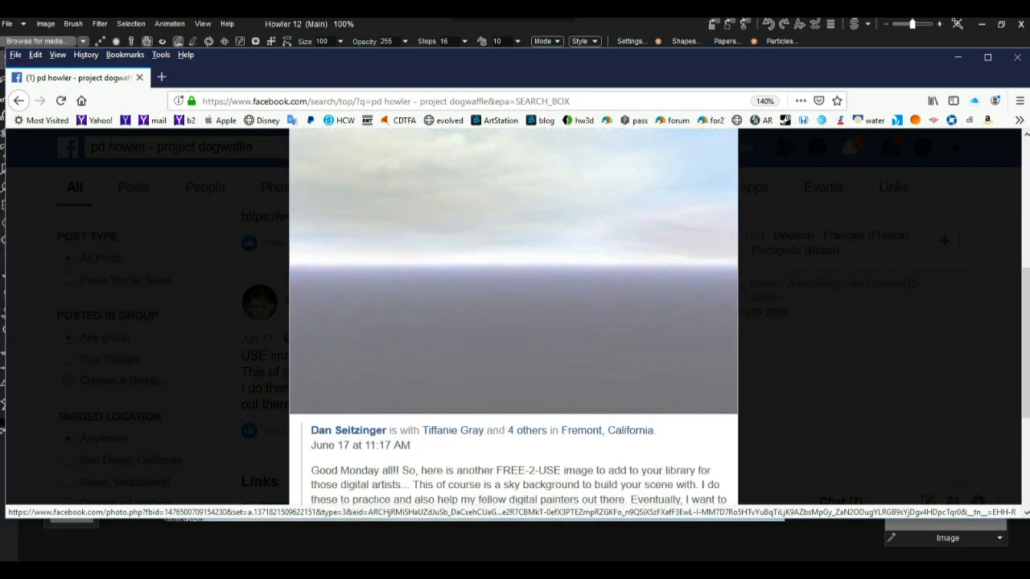
{"action": "left_click", "coordinate": [483, 322]}
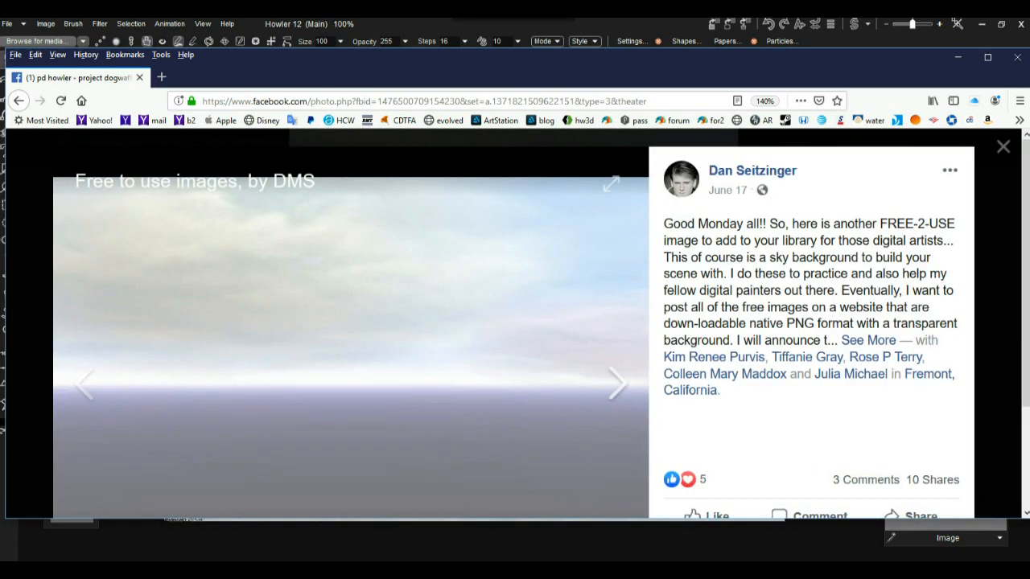
{"action": "scroll", "coordinate": [514, 321], "scroll_direction": "down", "scroll_amount": 2}
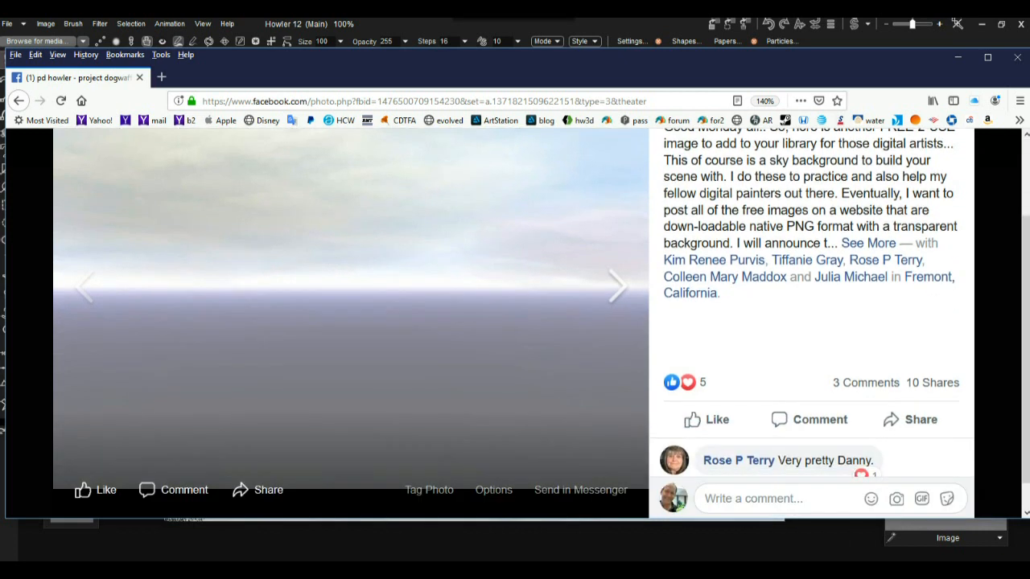
{"action": "scroll", "coordinate": [353, 271], "scroll_direction": "up", "scroll_amount": 2}
{"action": "right_click", "coordinate": [352, 270]}
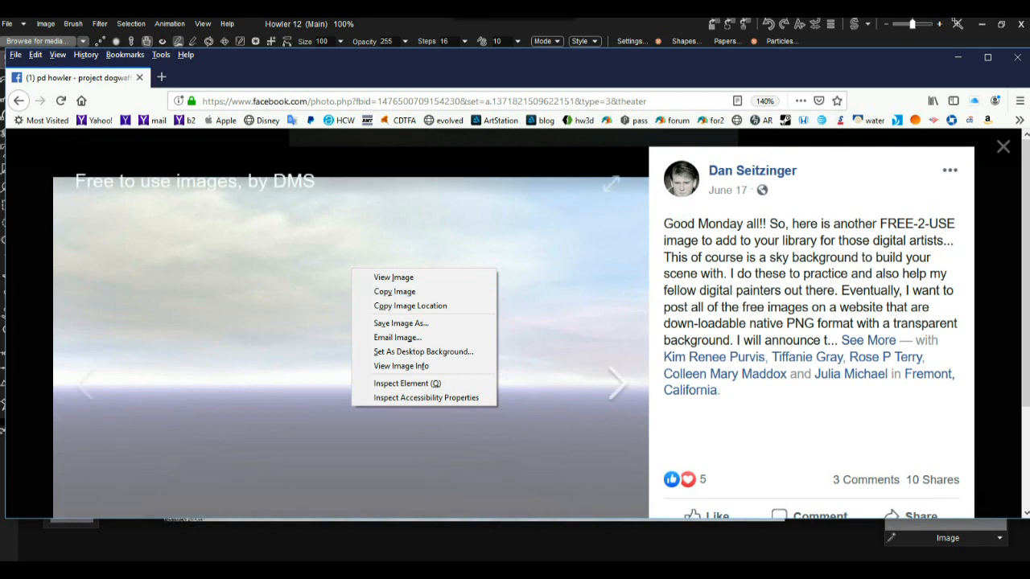
{"action": "left_click", "coordinate": [619, 385]}
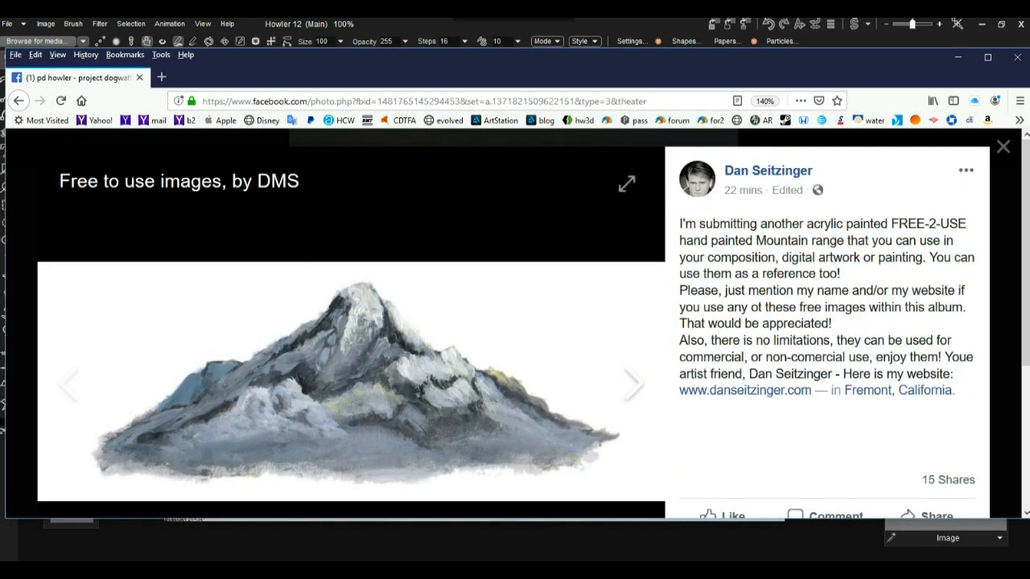
{"action": "key", "text": "Escape"}
{"action": "left_click", "coordinate": [515, 282]}
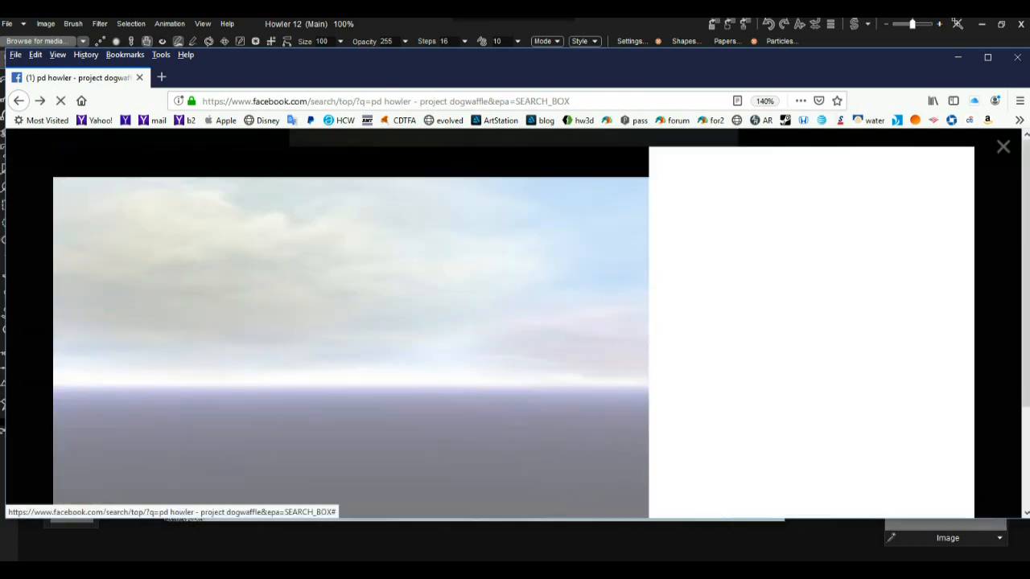
- View the sky background photo as a standalone image and copy it to the clipboard
{"action": "right_click", "coordinate": [421, 277]}
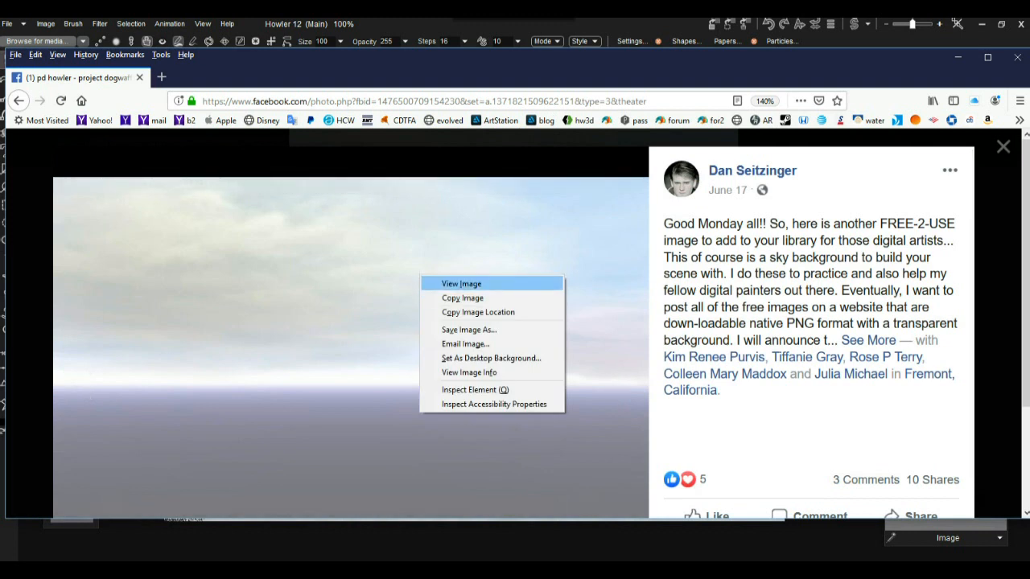
{"action": "left_click", "coordinate": [461, 283]}
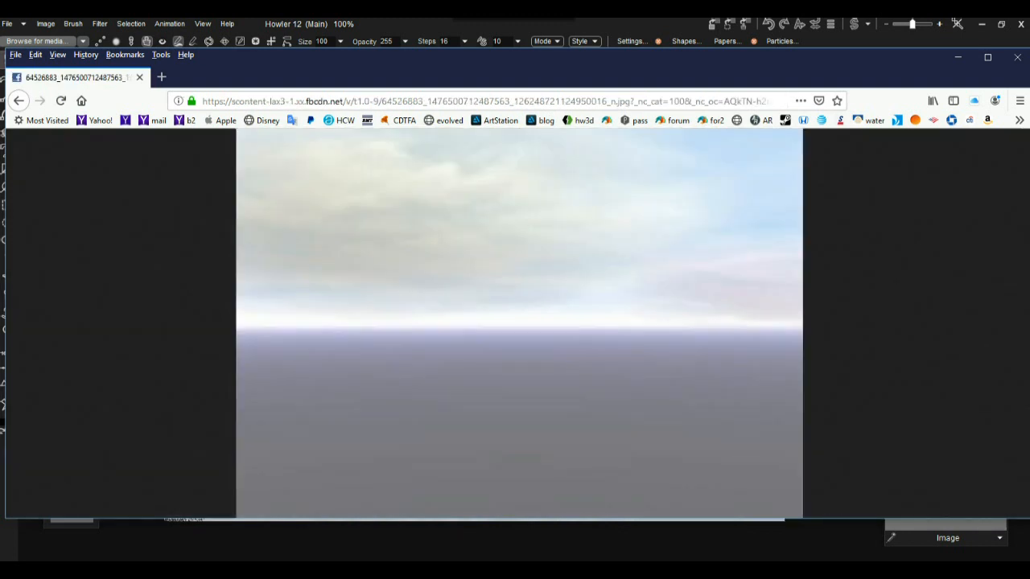
{"action": "right_click", "coordinate": [543, 264]}
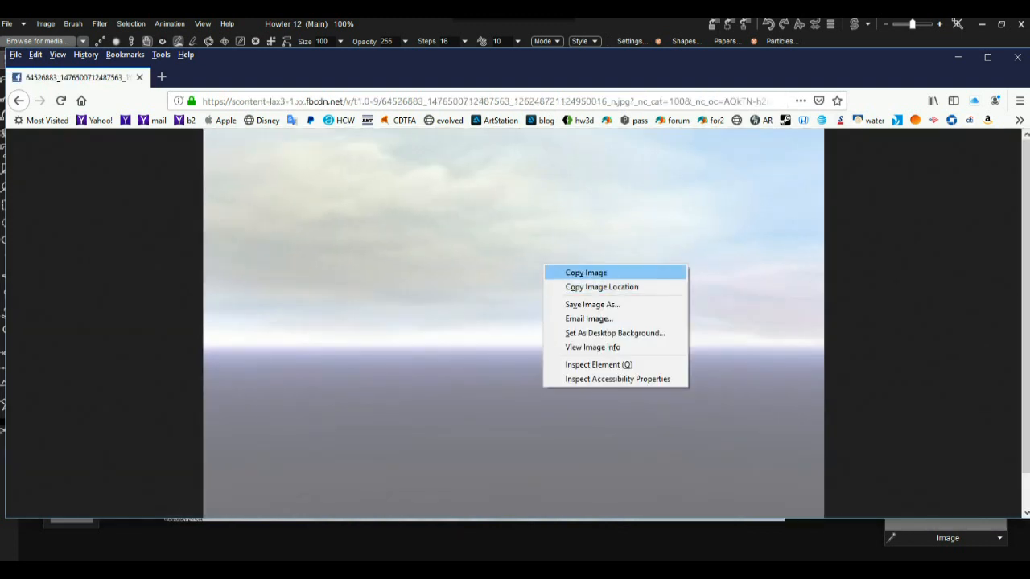
{"action": "left_click", "coordinate": [586, 273]}
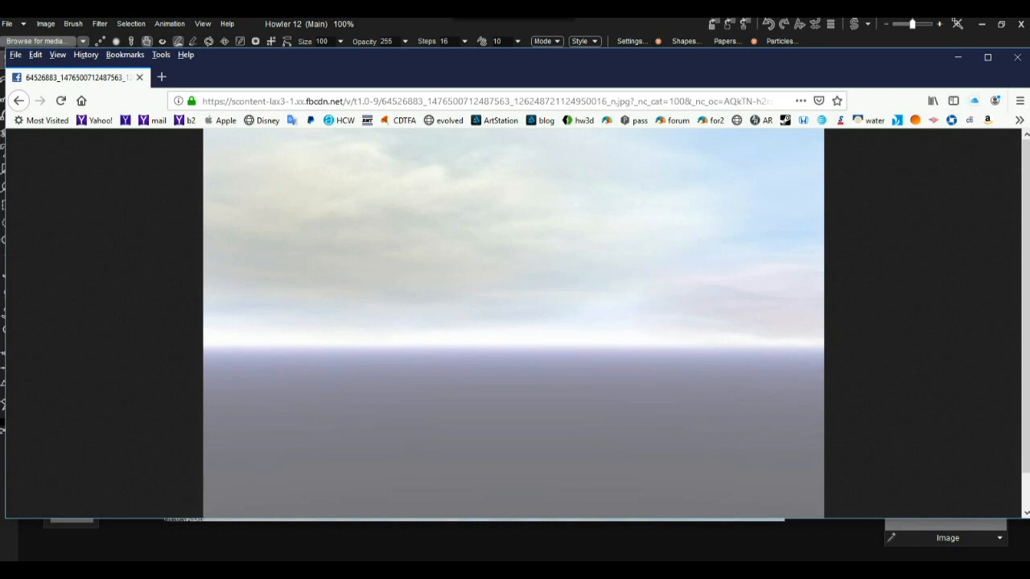
- Switch to PD Howler and paste the copied sky picture, replacing the existing image
{"action": "left_click", "coordinate": [958, 58]}
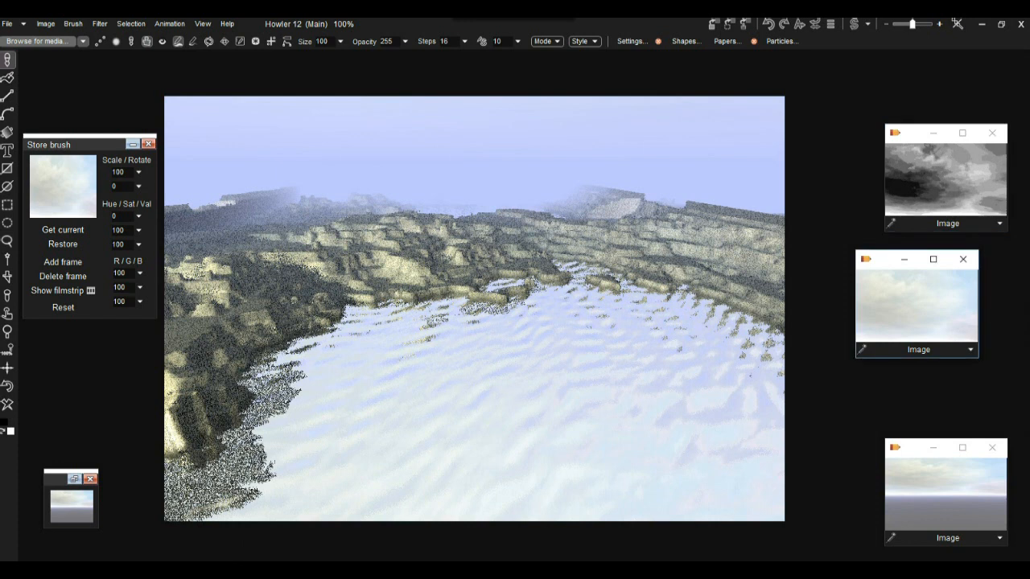
{"action": "key", "text": "ctrl+v"}
{"action": "left_click", "coordinate": [946, 495]}
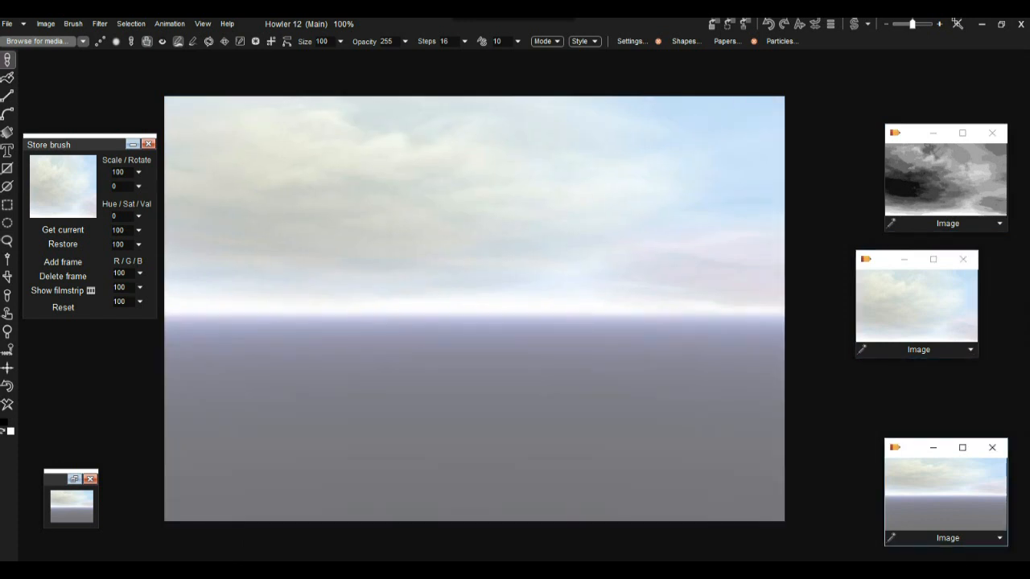
{"action": "left_click", "coordinate": [945, 180]}
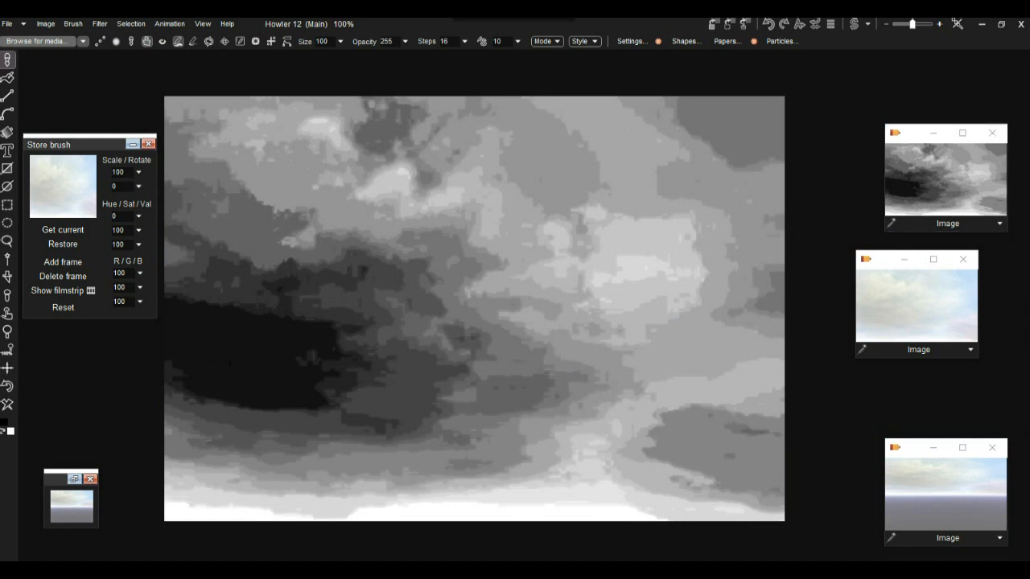
{"action": "key", "text": "ctrl+v"}
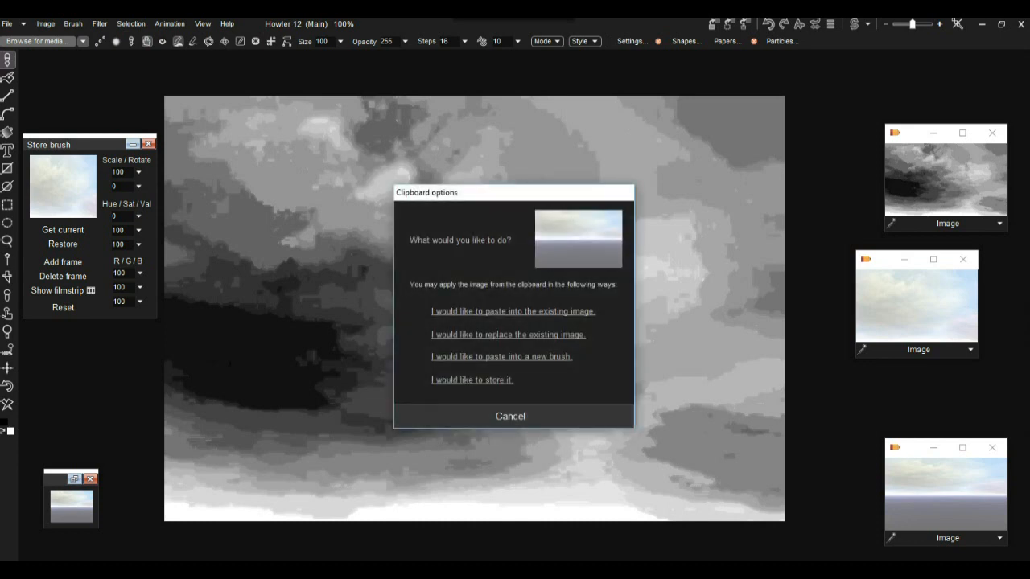
{"action": "left_click", "coordinate": [509, 335]}
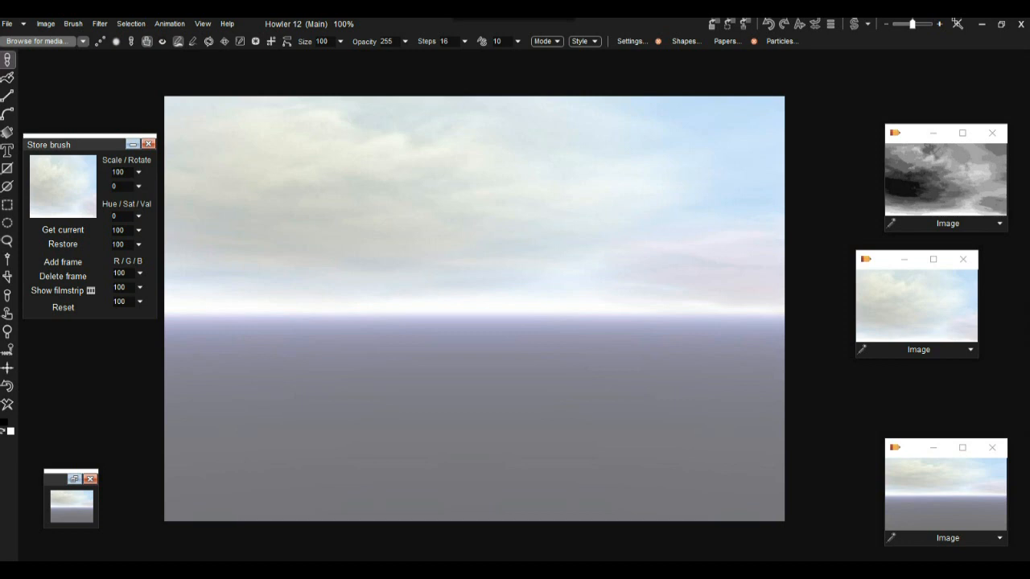
- Close the three old stored images: the cropped sky, the full sky and the grayscale clouds
{"action": "left_click", "coordinate": [964, 259]}
{"action": "left_click", "coordinate": [992, 447]}
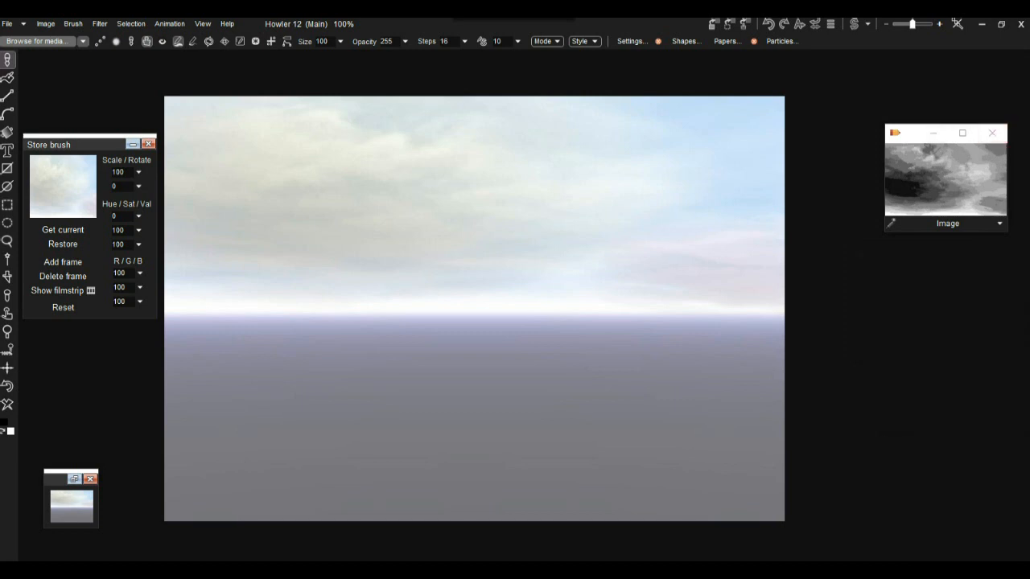
{"action": "left_click_drag", "start_coordinate": [912, 133], "coordinate": [910, 458]}
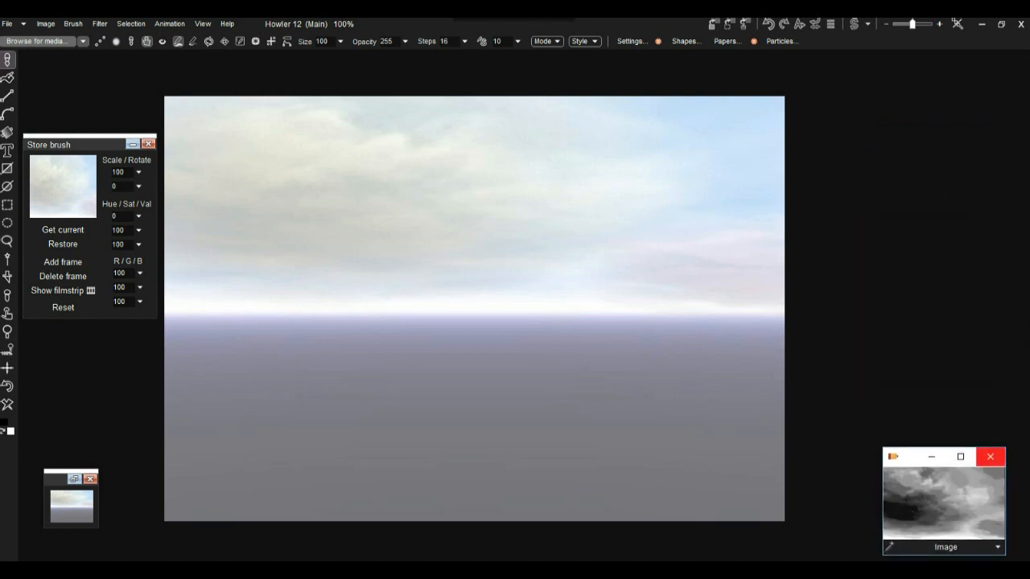
{"action": "left_click", "coordinate": [990, 456]}
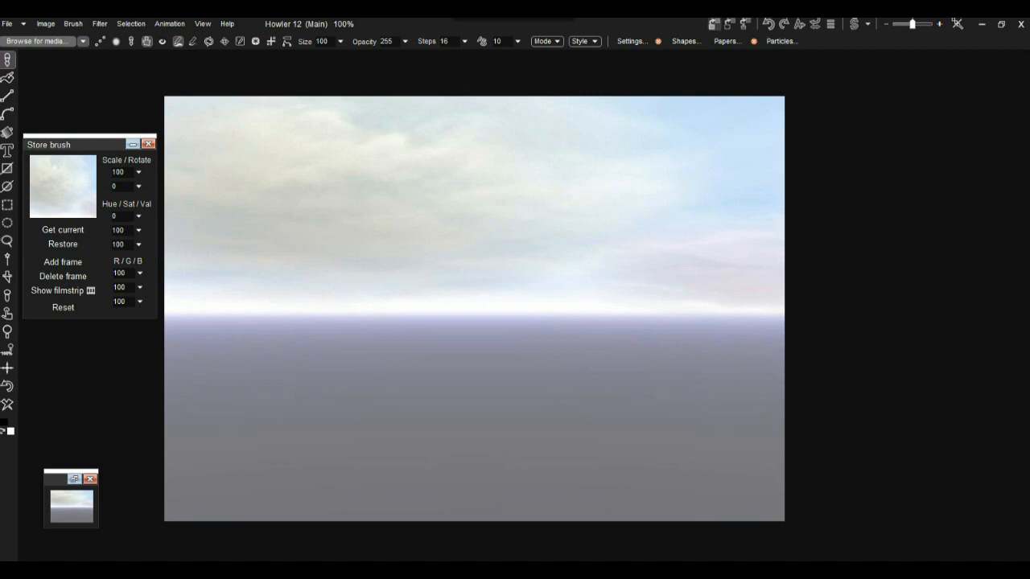
- Store a copy of the sky image, and close the Store brush panel and the small thumbnail panel
{"action": "left_click", "coordinate": [714, 24]}
{"action": "left_click_drag", "start_coordinate": [918, 184], "coordinate": [927, 70]}
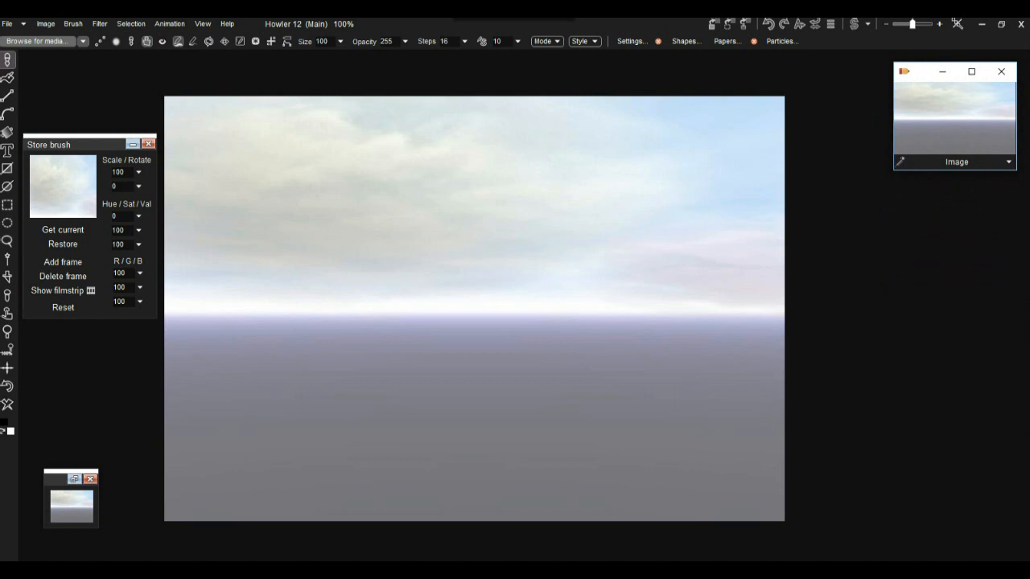
{"action": "left_click", "coordinate": [148, 143]}
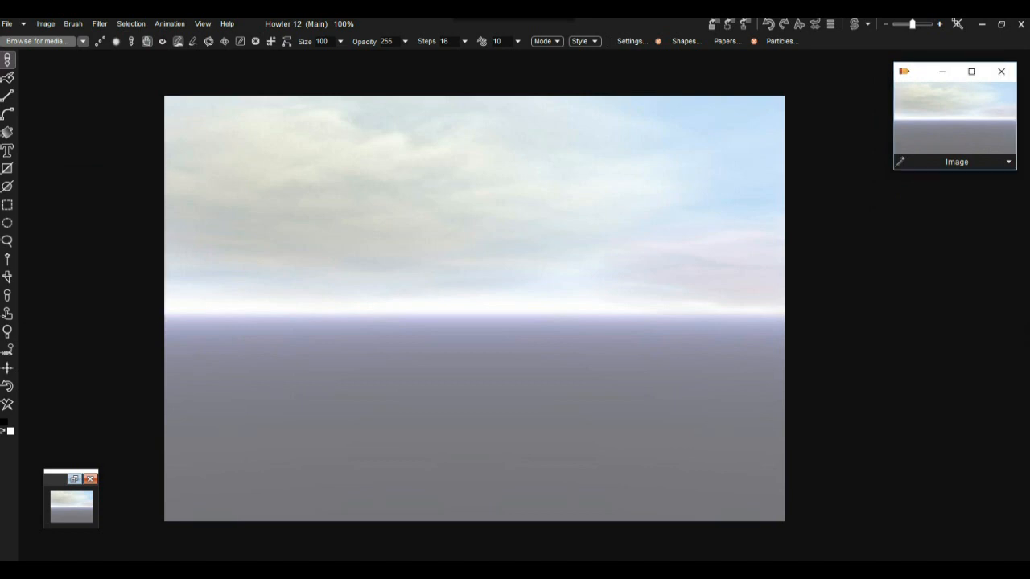
{"action": "left_click", "coordinate": [90, 479]}
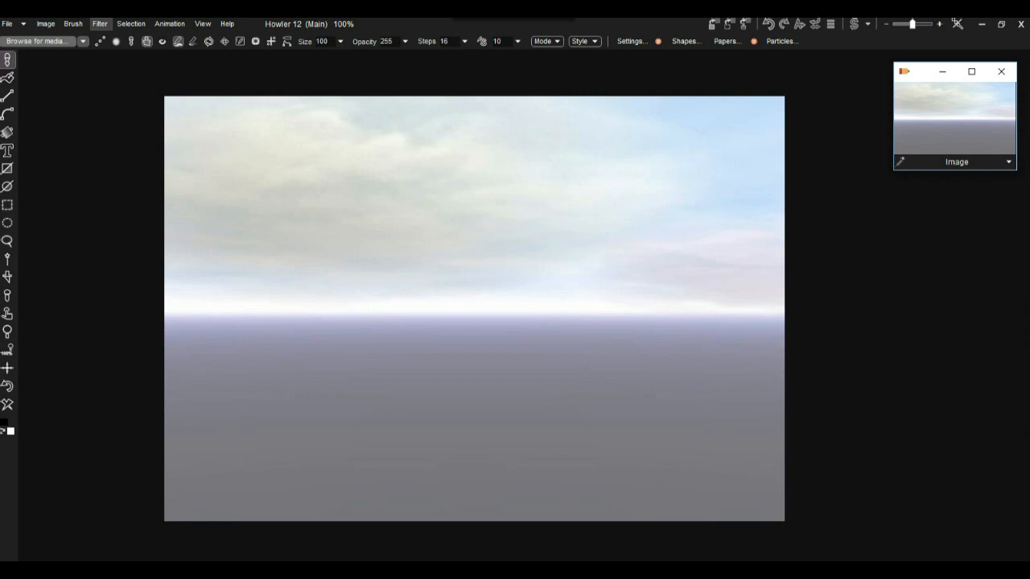
- Render black-and-white plasma noise over the canvas with scale 7, the 2 tone color model and Opaque mode
{"action": "left_click", "coordinate": [100, 23]}
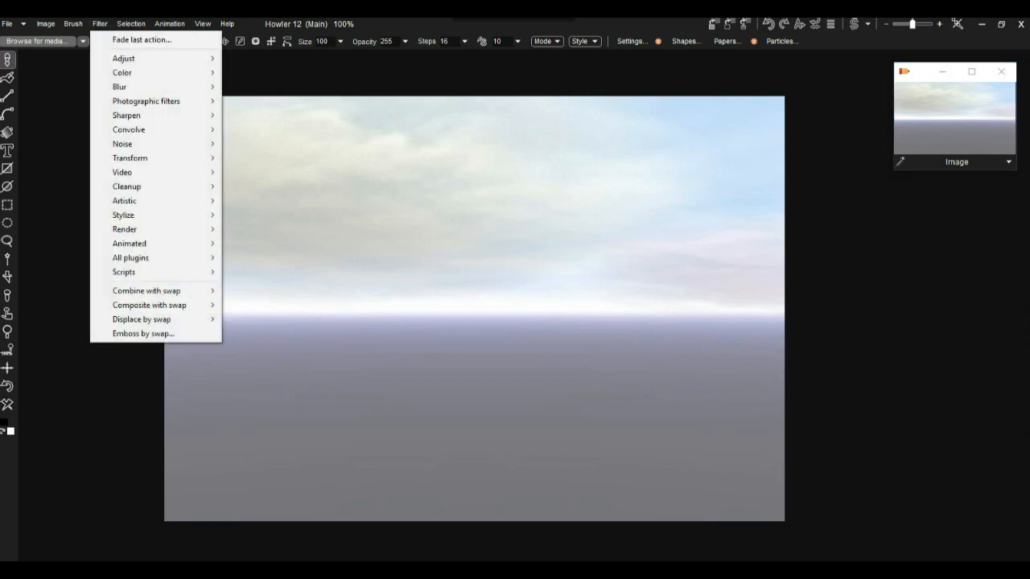
{"action": "mouse_move", "coordinate": [136, 243]}
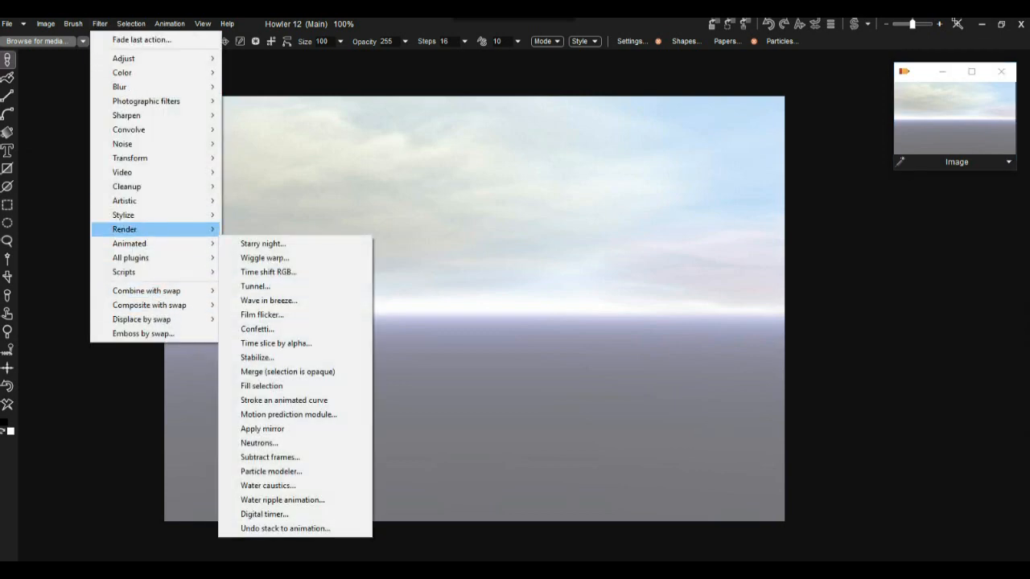
{"action": "left_click", "coordinate": [267, 230]}
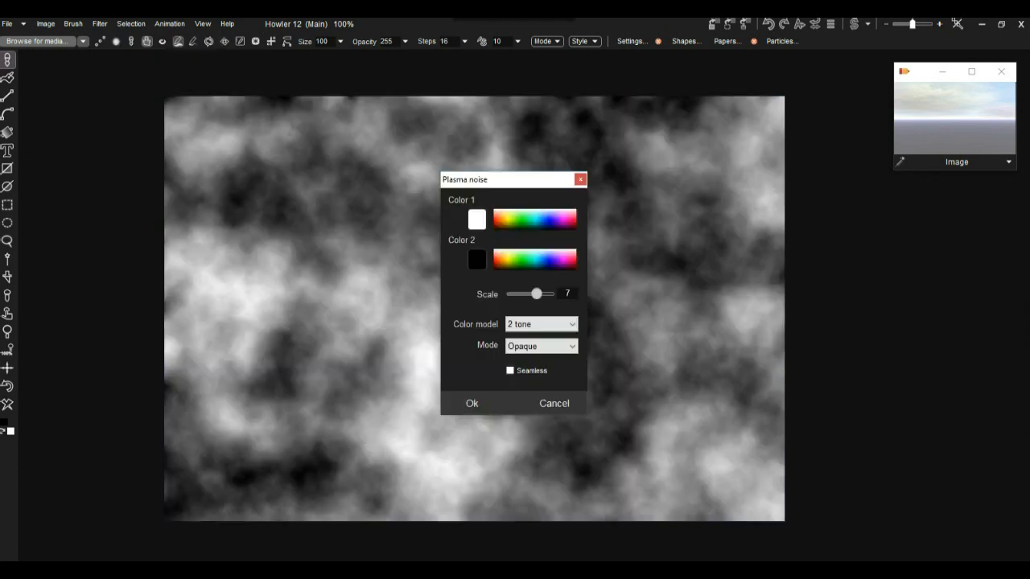
{"action": "left_click", "coordinate": [471, 403]}
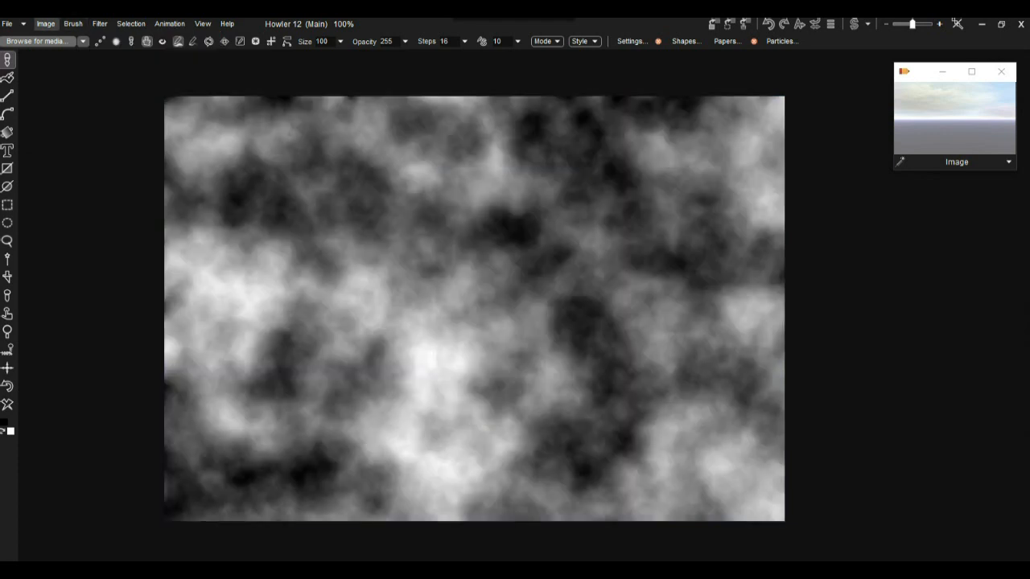
- Make the plasma noise image seamless
{"action": "left_click", "coordinate": [45, 23]}
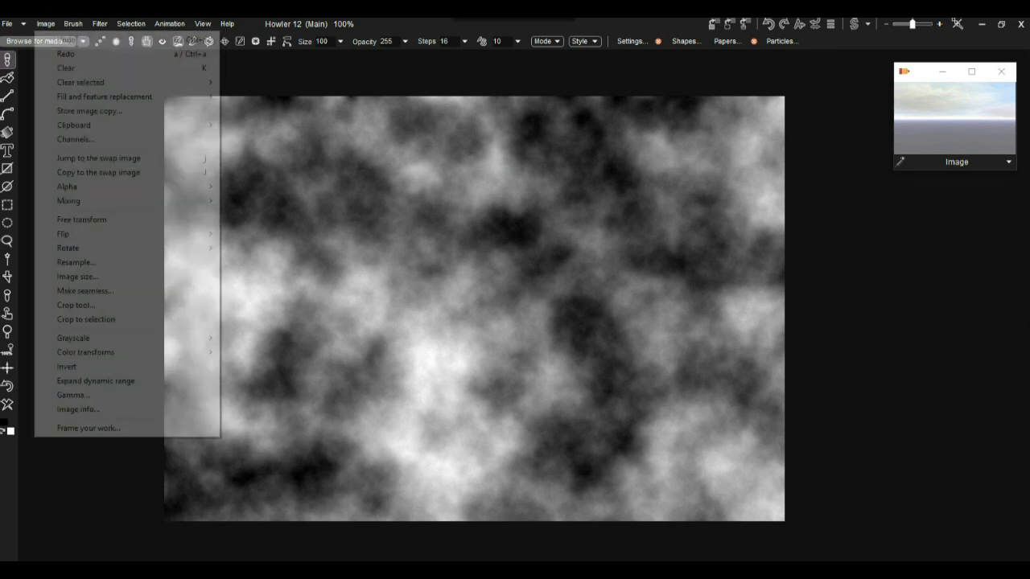
{"action": "left_click", "coordinate": [86, 291]}
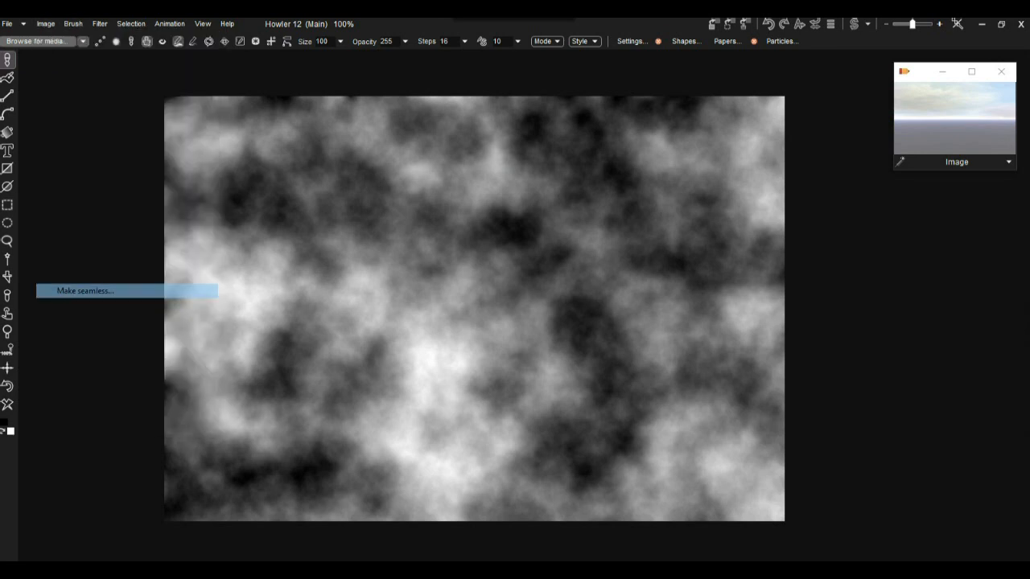
{"action": "left_click", "coordinate": [365, 396]}
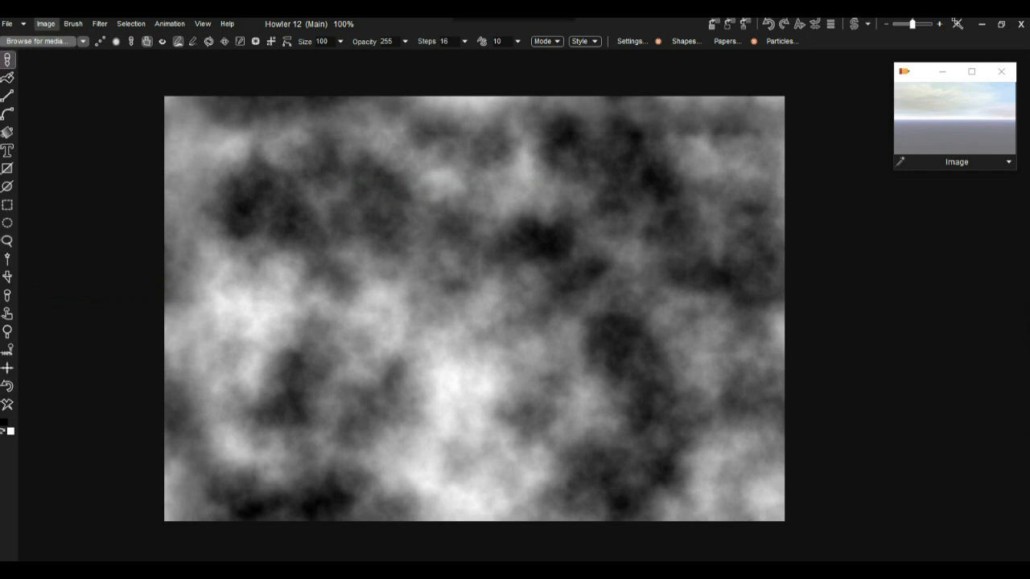
- Set up a new plasma noise render over the canvas with Seamless enabled and the mode set to Difference
{"action": "left_click", "coordinate": [100, 24]}
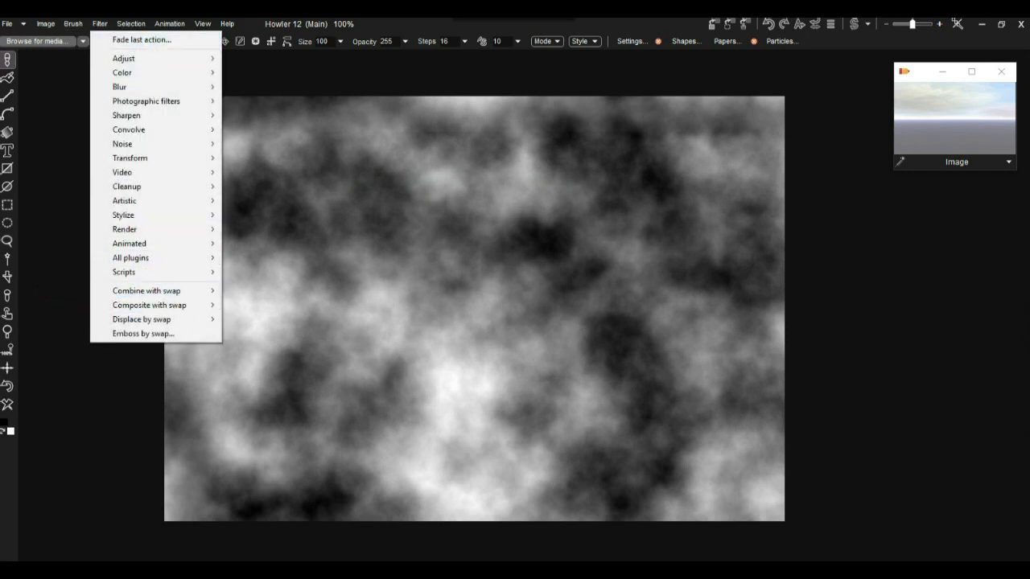
{"action": "mouse_move", "coordinate": [124, 230]}
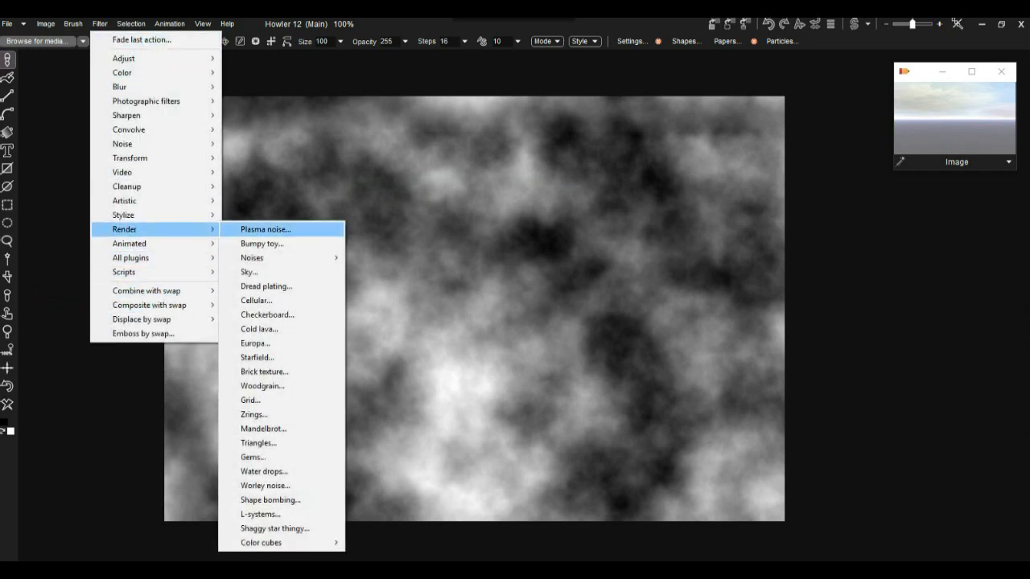
{"action": "left_click", "coordinate": [266, 229]}
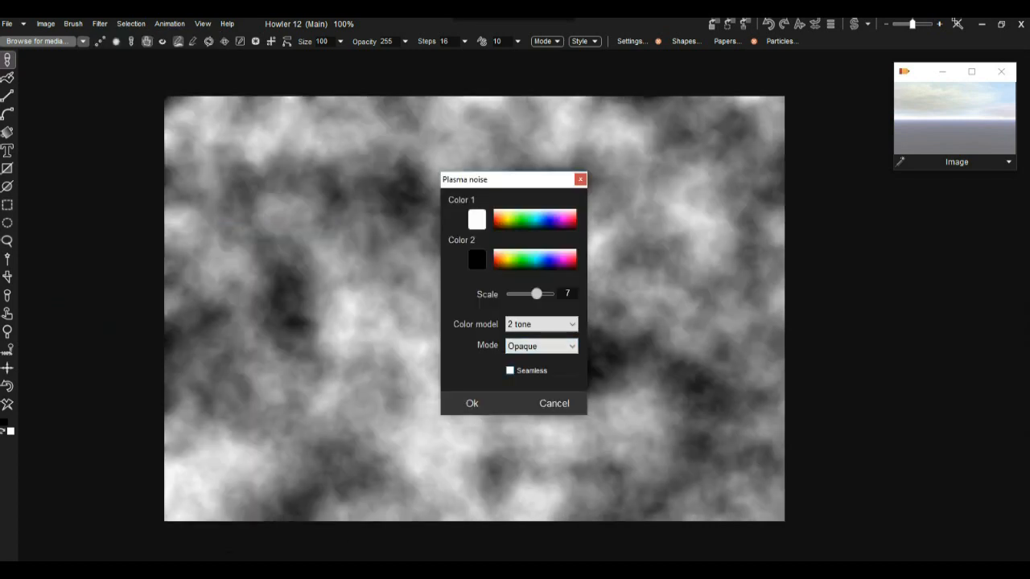
{"action": "left_click", "coordinate": [510, 371]}
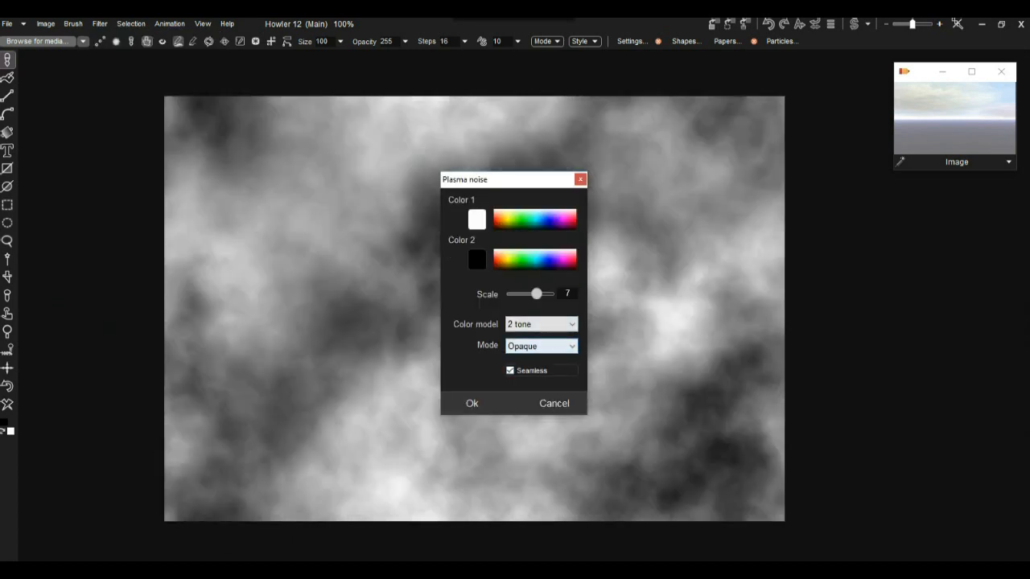
{"action": "left_click", "coordinate": [541, 346]}
{"action": "left_click", "coordinate": [543, 483]}
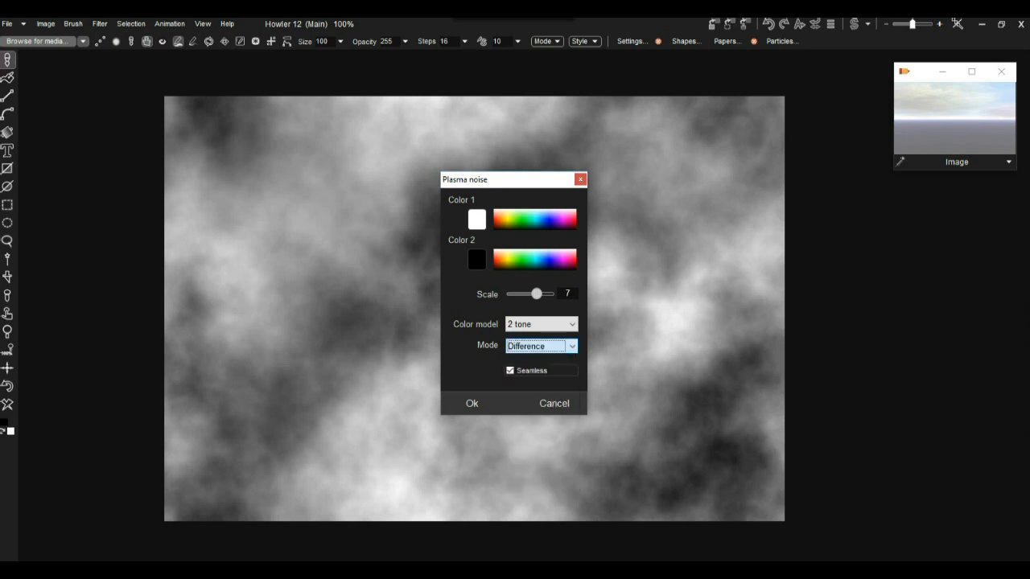
- Set the plasma noise scale to 9 and apply the render to the canvas
{"action": "left_click_drag", "start_coordinate": [537, 295], "coordinate": [541, 295]}
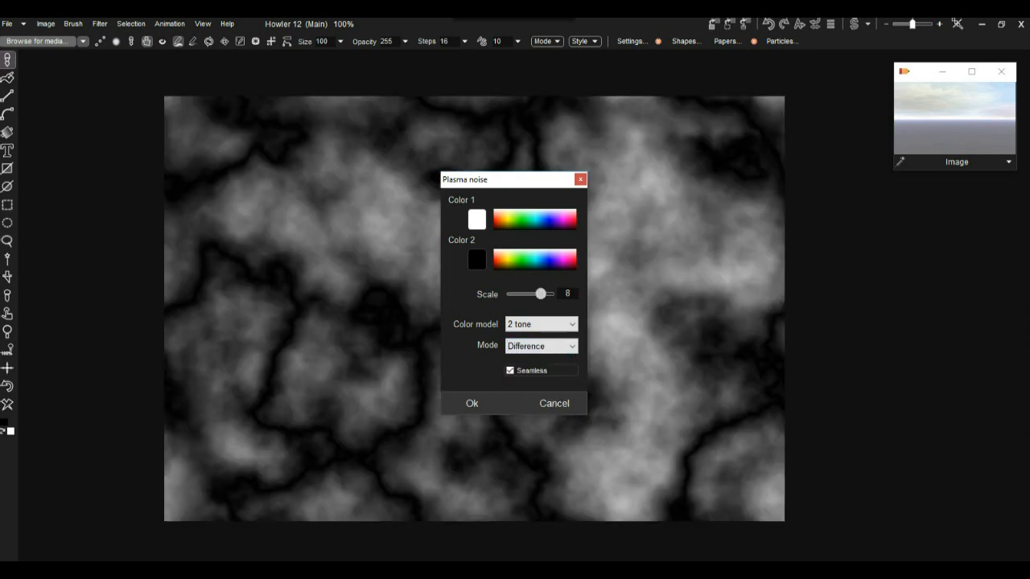
{"action": "left_click_drag", "start_coordinate": [499, 179], "coordinate": [124, 126]}
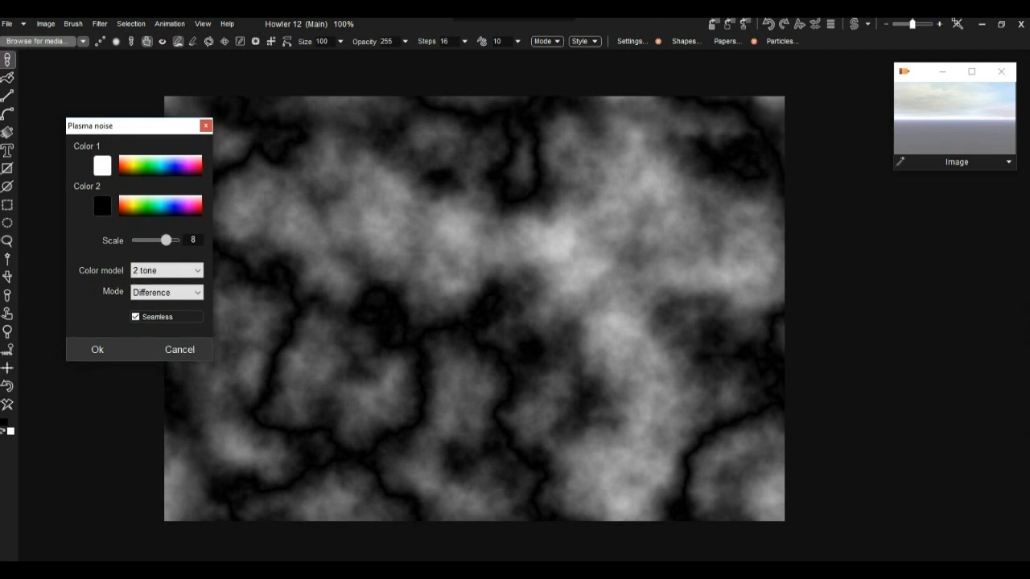
{"action": "left_click_drag", "start_coordinate": [166, 240], "coordinate": [170, 239]}
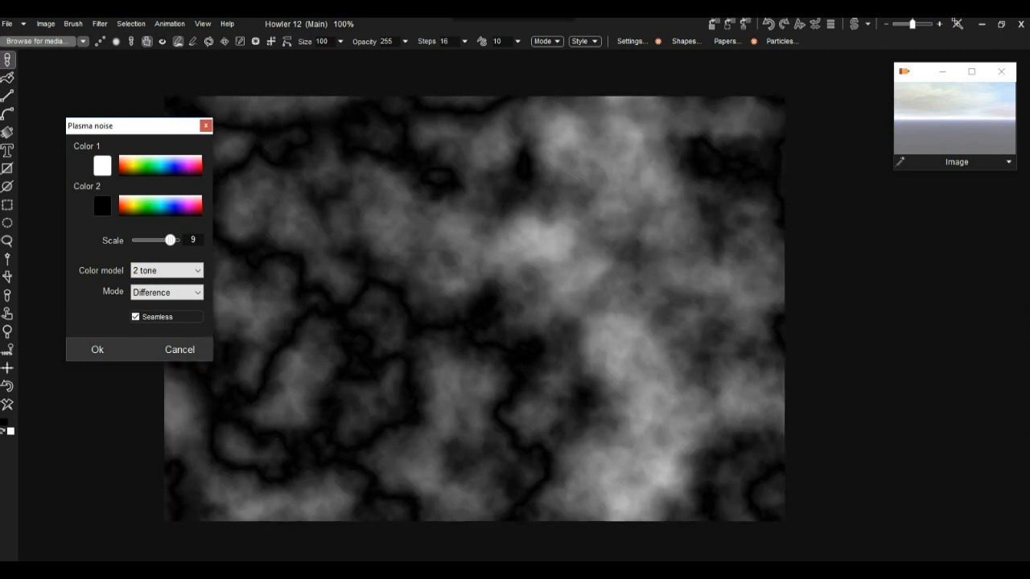
{"action": "left_click_drag", "start_coordinate": [170, 240], "coordinate": [175, 240]}
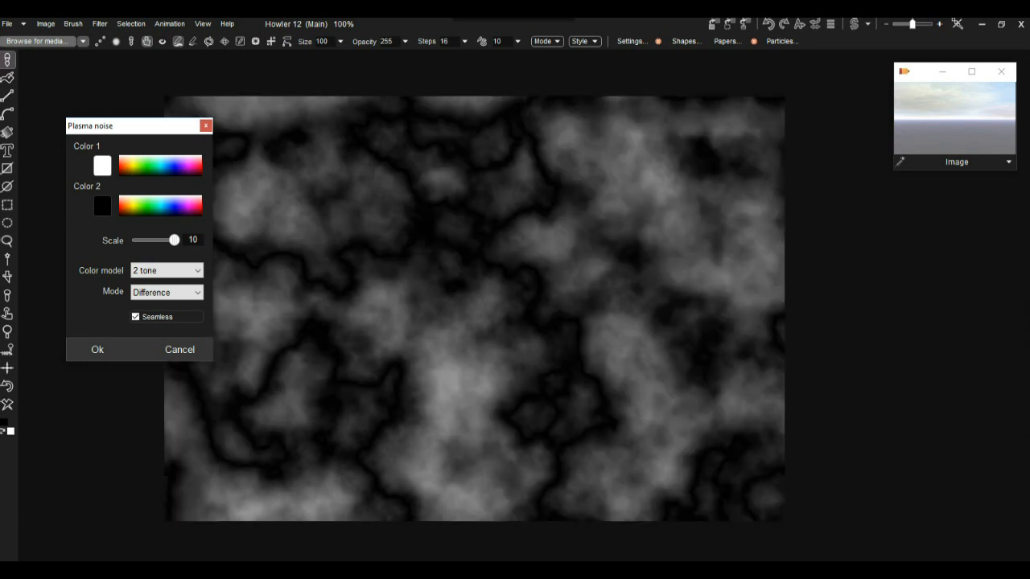
{"action": "left_click_drag", "start_coordinate": [174, 240], "coordinate": [170, 239]}
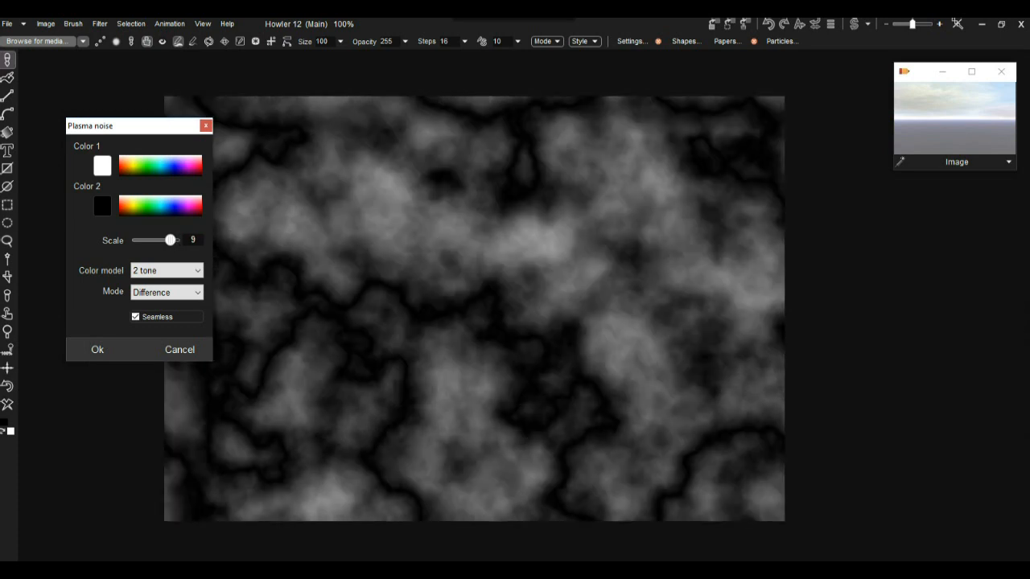
{"action": "left_click", "coordinate": [97, 349]}
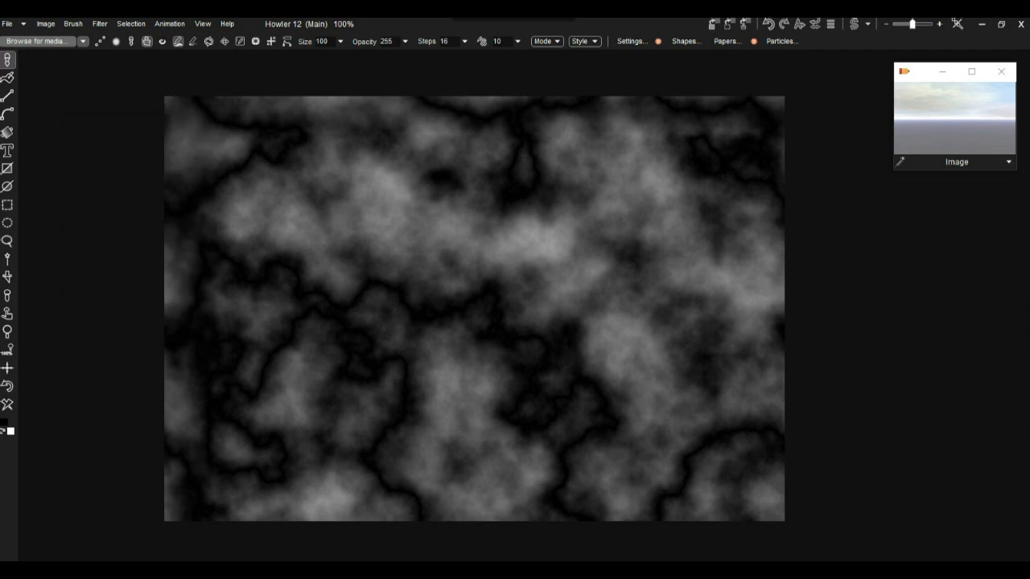
- Expand the dynamic range of the noise image and store a copy of it below the stored sky image
{"action": "left_click", "coordinate": [45, 23]}
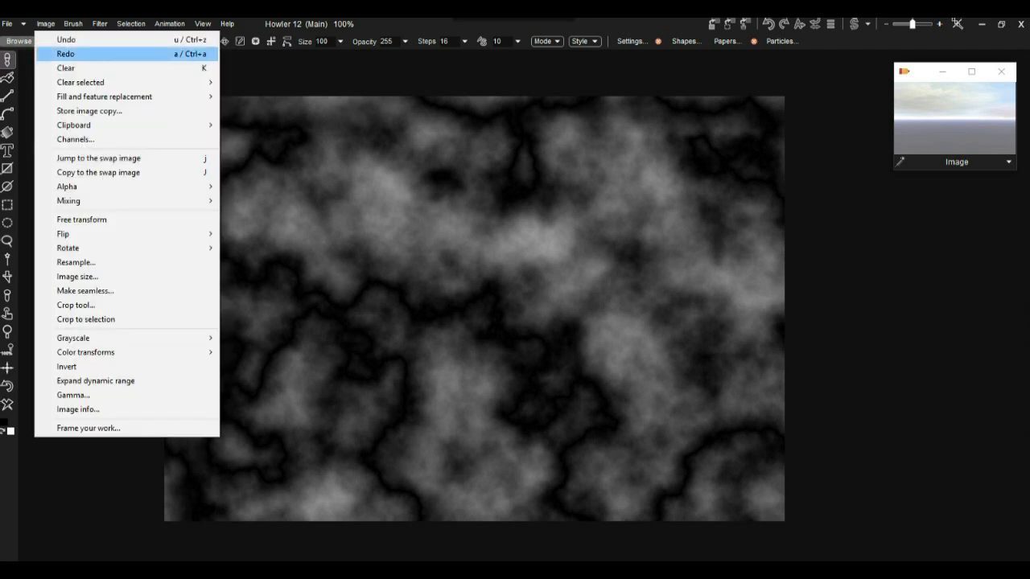
{"action": "left_click", "coordinate": [95, 381]}
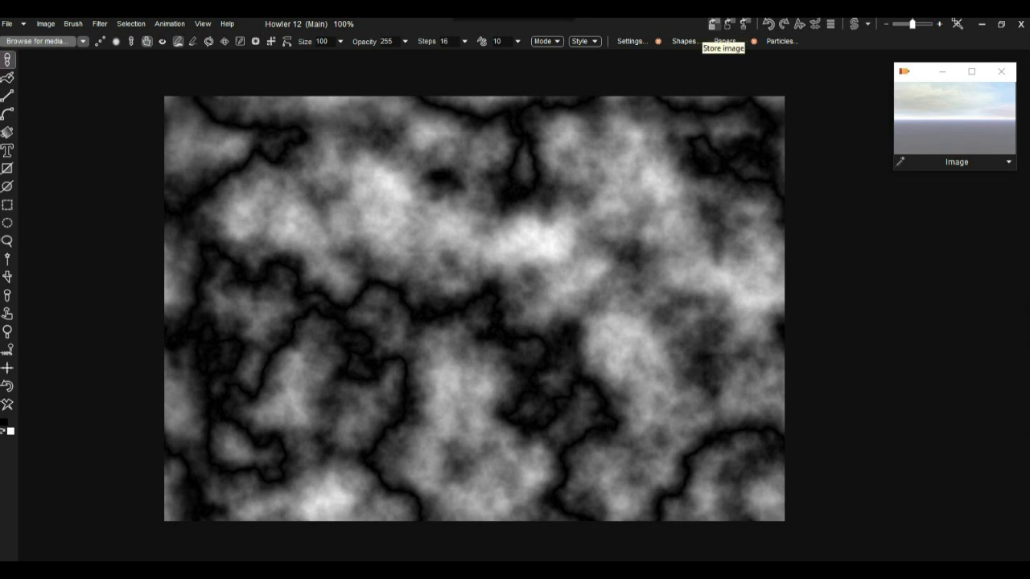
{"action": "left_click", "coordinate": [714, 24]}
{"action": "left_click_drag", "start_coordinate": [914, 185], "coordinate": [925, 272]}
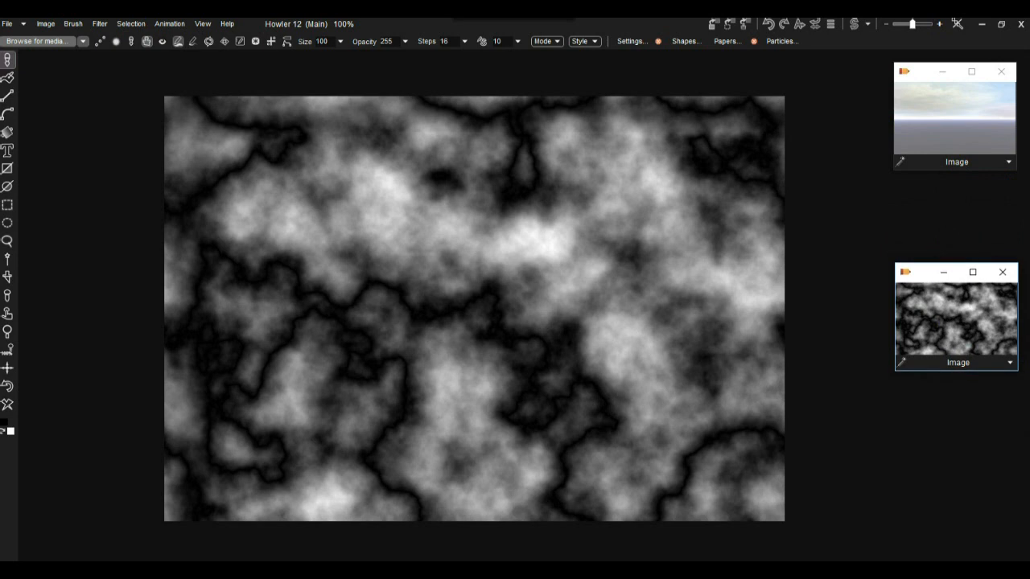
{"action": "mouse_move", "coordinate": [923, 72]}
{"action": "left_mouse_down"}
{"action": "mouse_move", "coordinate": [926, 102]}
{"action": "mouse_move", "coordinate": [924, 87]}
{"action": "left_mouse_up"}
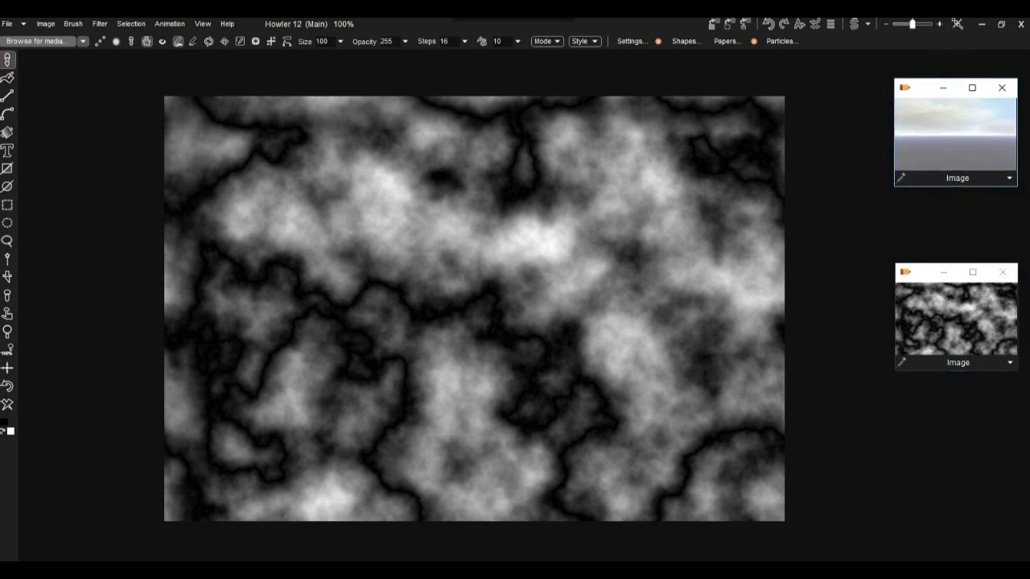
- Open the noise image as terrain in Puppy Ray GPU and turn the camera to look across the islands
{"action": "left_click", "coordinate": [100, 24]}
{"action": "mouse_move", "coordinate": [123, 144]}
{"action": "mouse_move", "coordinate": [261, 215]}
{"action": "left_click", "coordinate": [392, 229]}
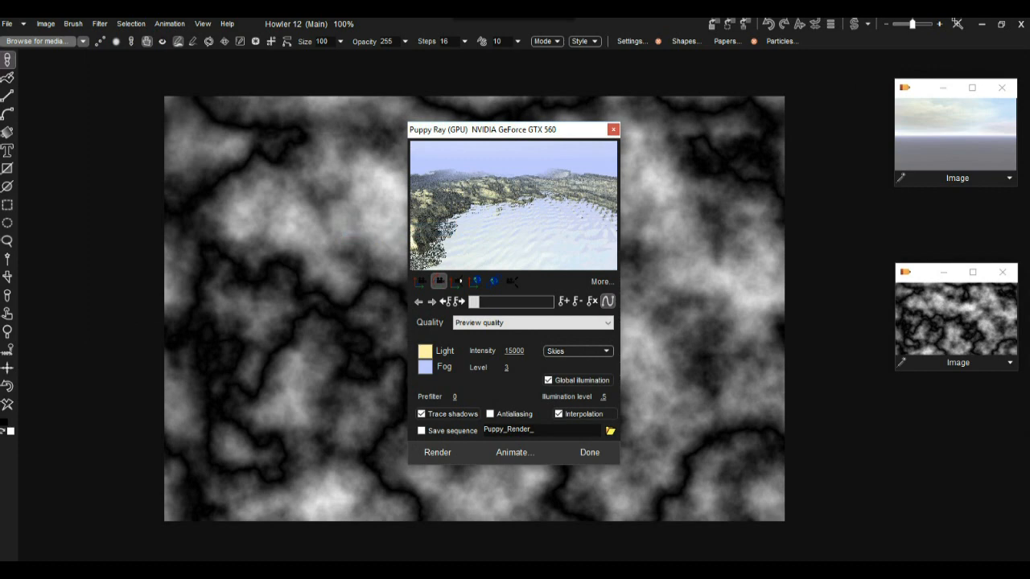
{"action": "left_click_drag", "start_coordinate": [483, 128], "coordinate": [123, 109]}
{"action": "left_click_drag", "start_coordinate": [451, 378], "coordinate": [475, 483]}
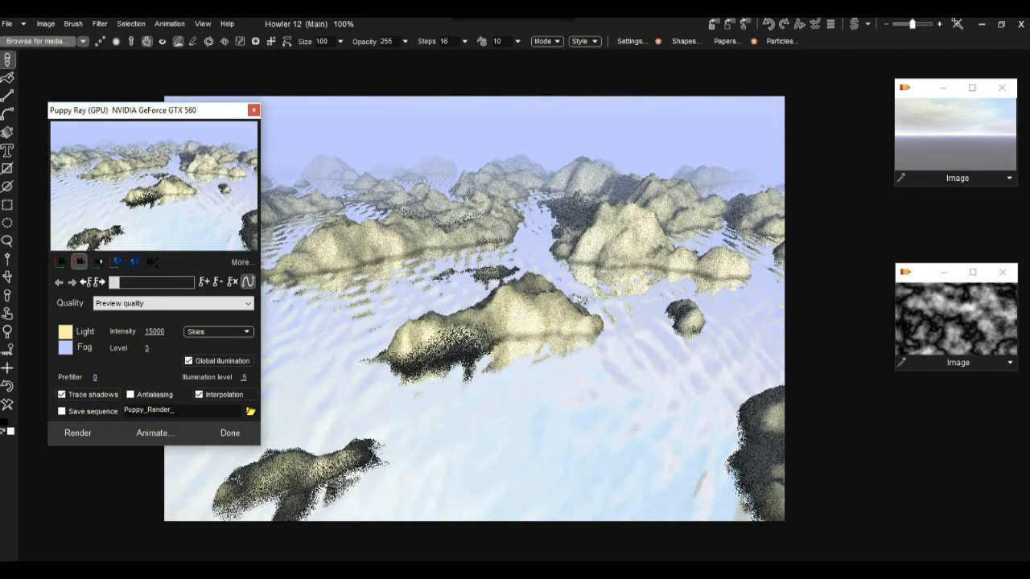
- Apply the fiery red sunset sky to the terrain and tilt the camera to bring the sky into view
{"action": "left_click", "coordinate": [218, 332]}
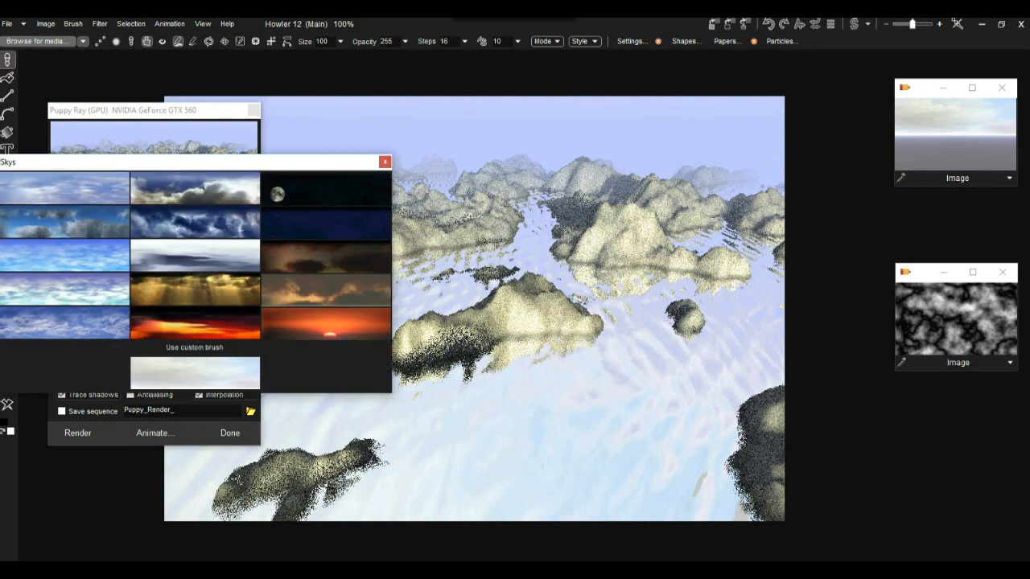
{"action": "left_click", "coordinate": [195, 325]}
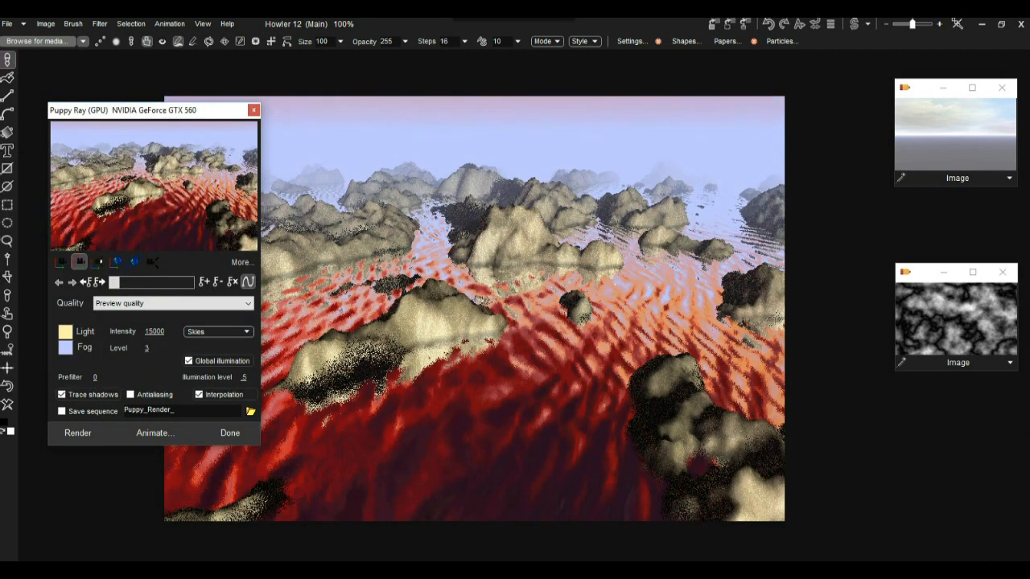
{"action": "left_click_drag", "start_coordinate": [451, 387], "coordinate": [418, 338]}
- Replace the red sky with the custom brush sky, turn the camera across the islands, and finish the Puppy Ray session
{"action": "left_click", "coordinate": [218, 331]}
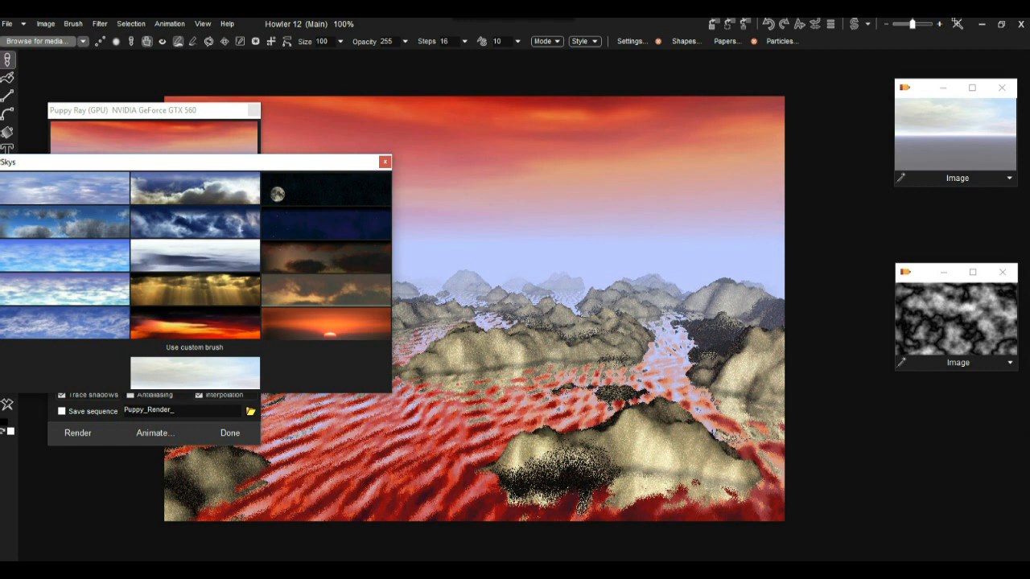
{"action": "left_click", "coordinate": [326, 290]}
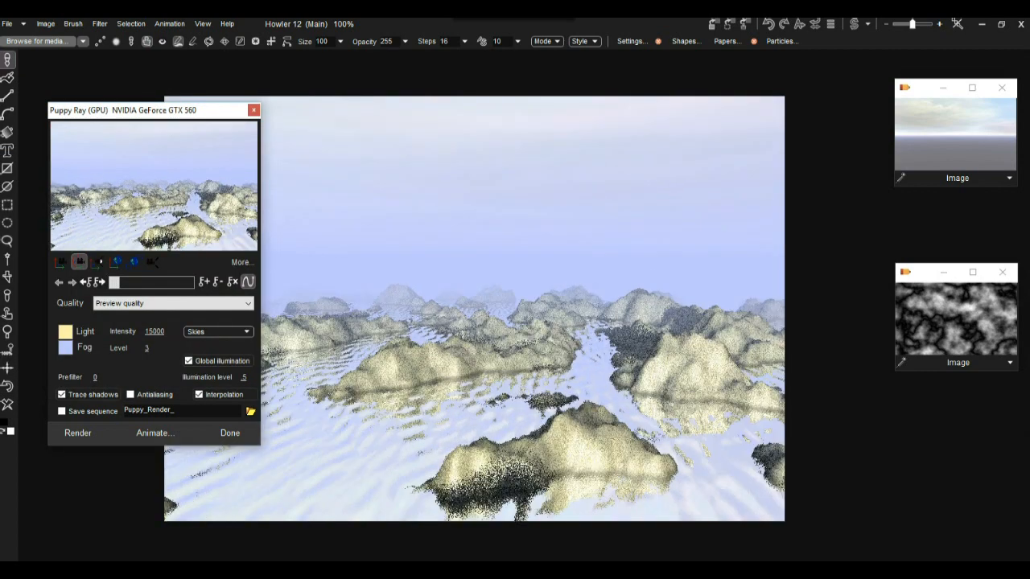
{"action": "left_click_drag", "start_coordinate": [153, 193], "coordinate": [95, 195]}
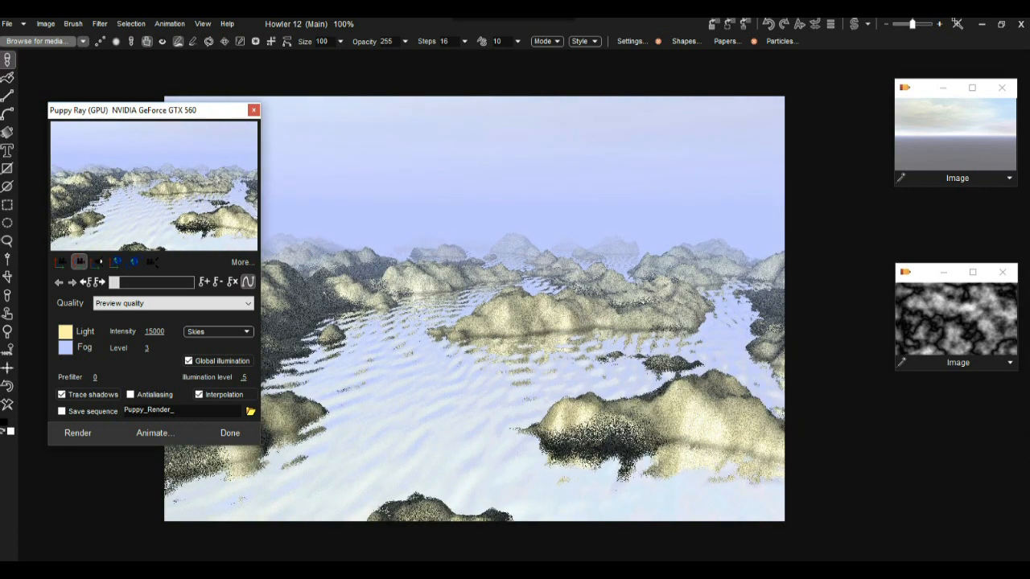
{"action": "left_click", "coordinate": [230, 433]}
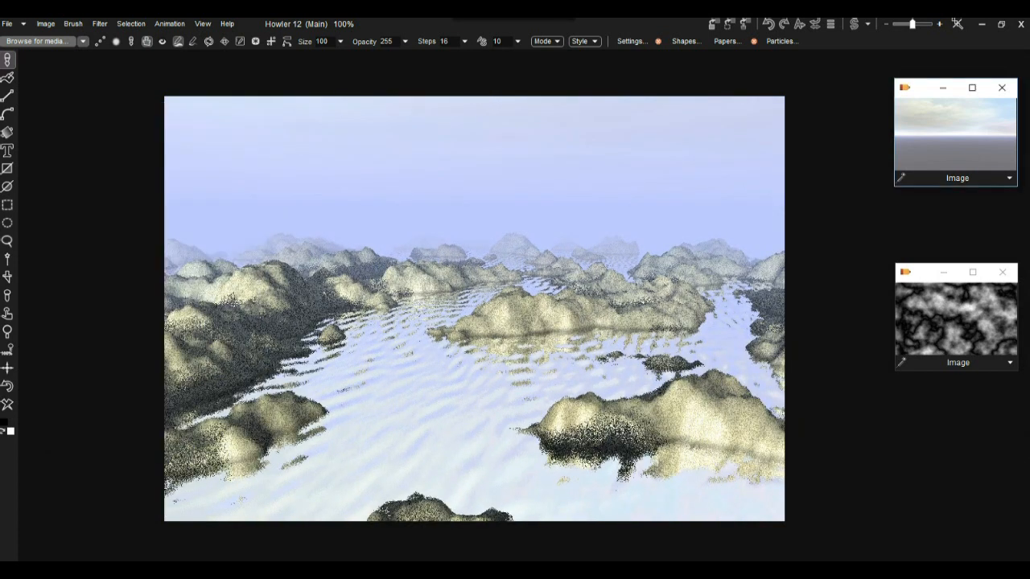
- Bring the stored sky image back onto the canvas and copy it as the current brush
{"action": "key", "text": "ctrl+z"}
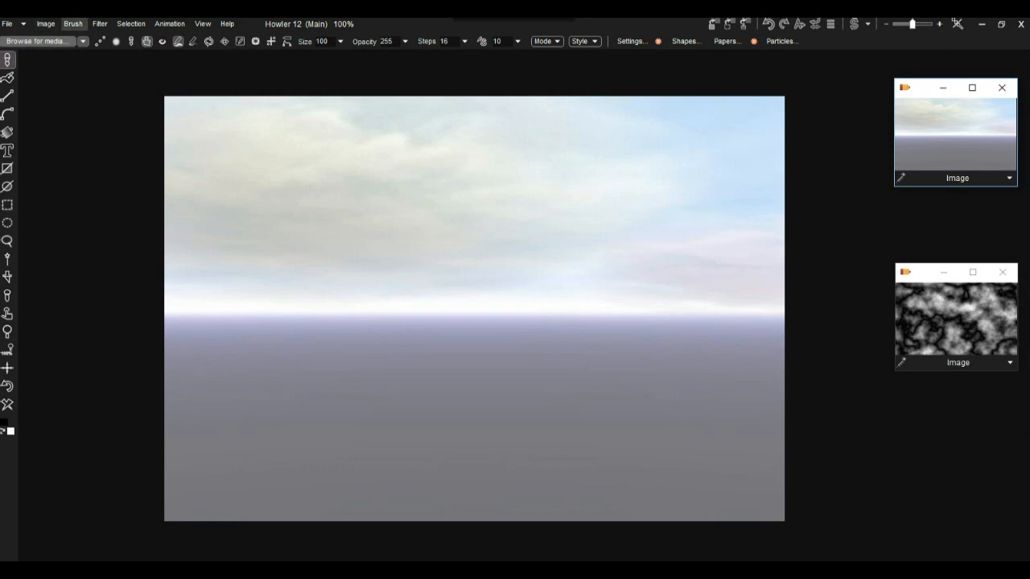
{"action": "left_click", "coordinate": [73, 24]}
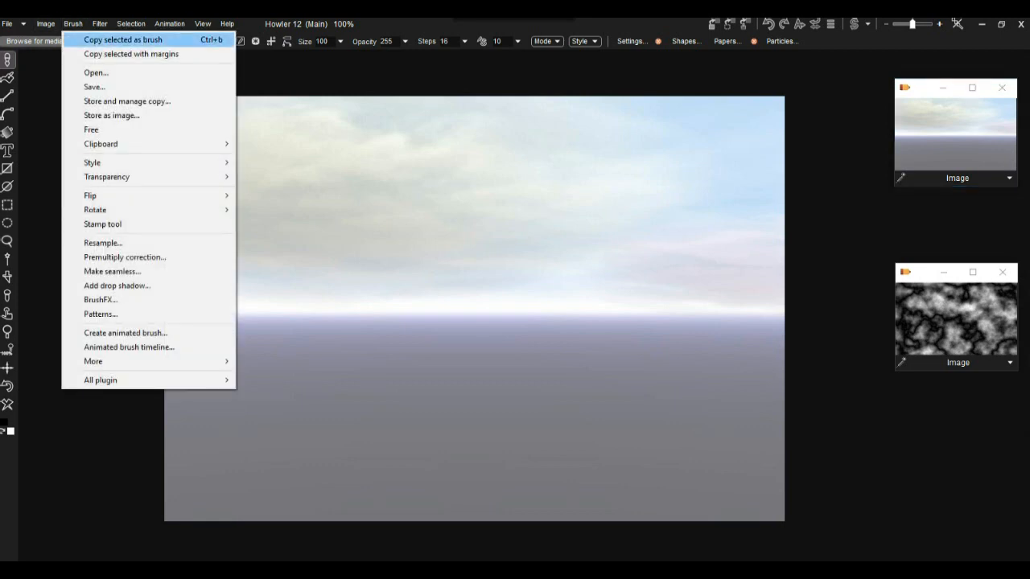
{"action": "left_click", "coordinate": [122, 39]}
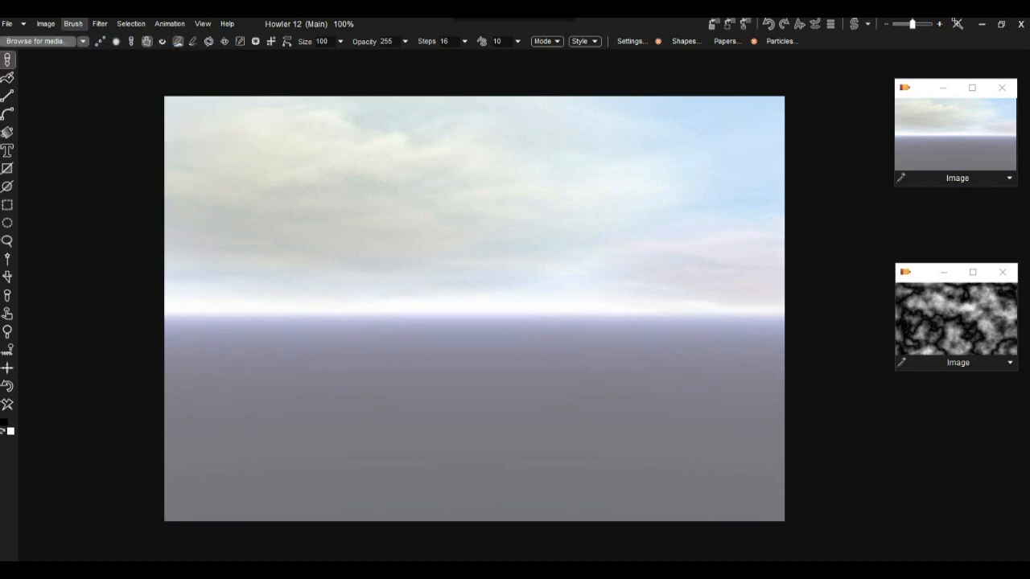
- Store a managed copy of the sky brush, check its filmstrip, and move the Store brush panel clear of the clouds
{"action": "left_click", "coordinate": [73, 23]}
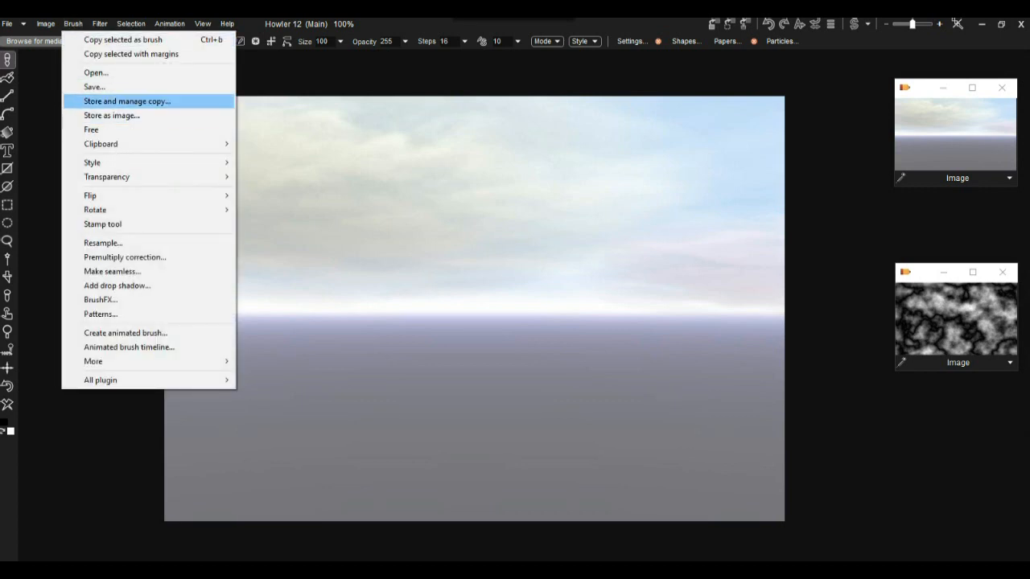
{"action": "left_click", "coordinate": [127, 101]}
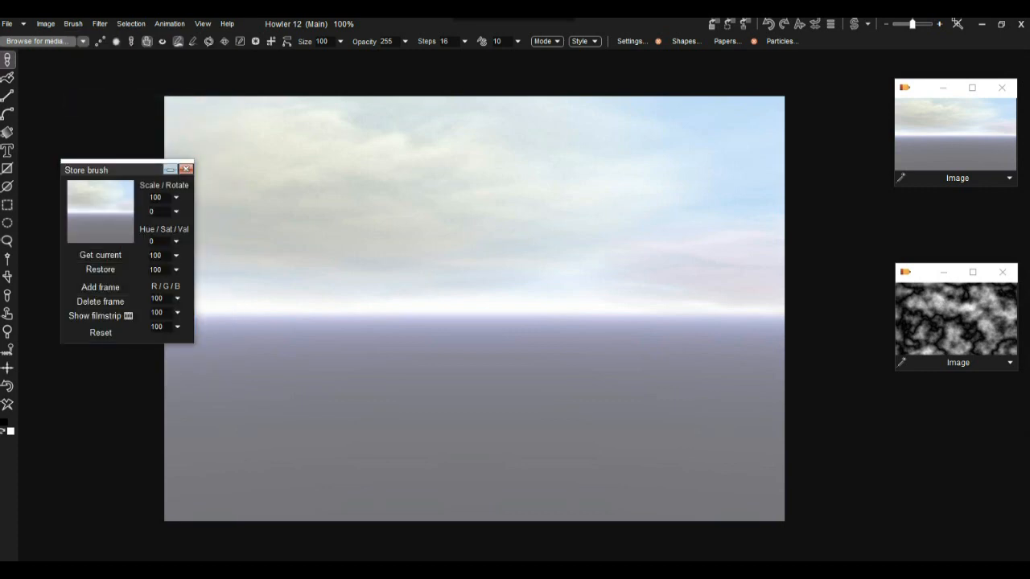
{"action": "left_click", "coordinate": [95, 316]}
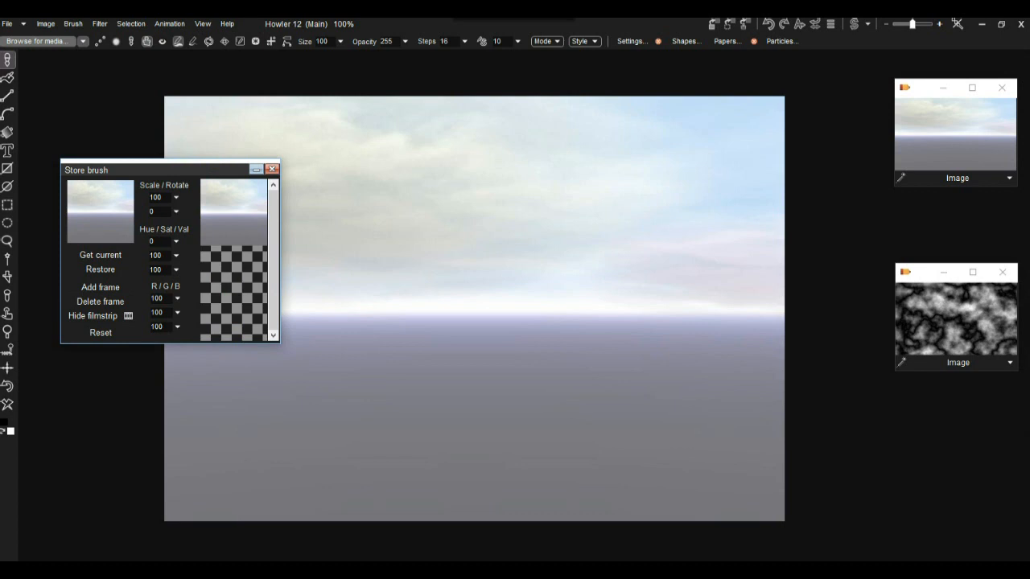
{"action": "left_click", "coordinate": [95, 316]}
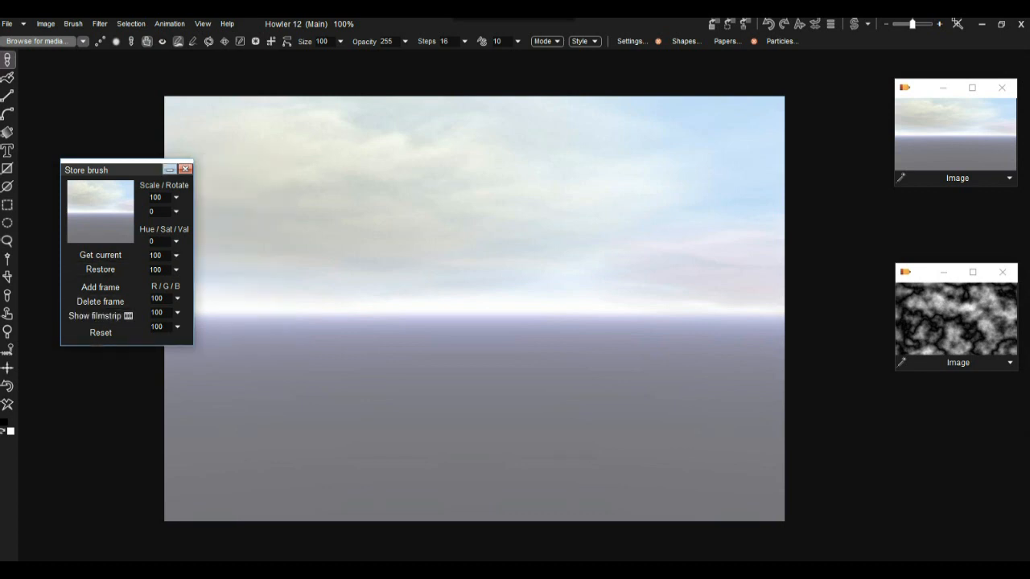
{"action": "mouse_move", "coordinate": [113, 170]}
{"action": "left_mouse_down"}
{"action": "mouse_move", "coordinate": [103, 356]}
{"action": "mouse_move", "coordinate": [107, 340]}
{"action": "mouse_move", "coordinate": [98, 341]}
{"action": "left_mouse_up"}
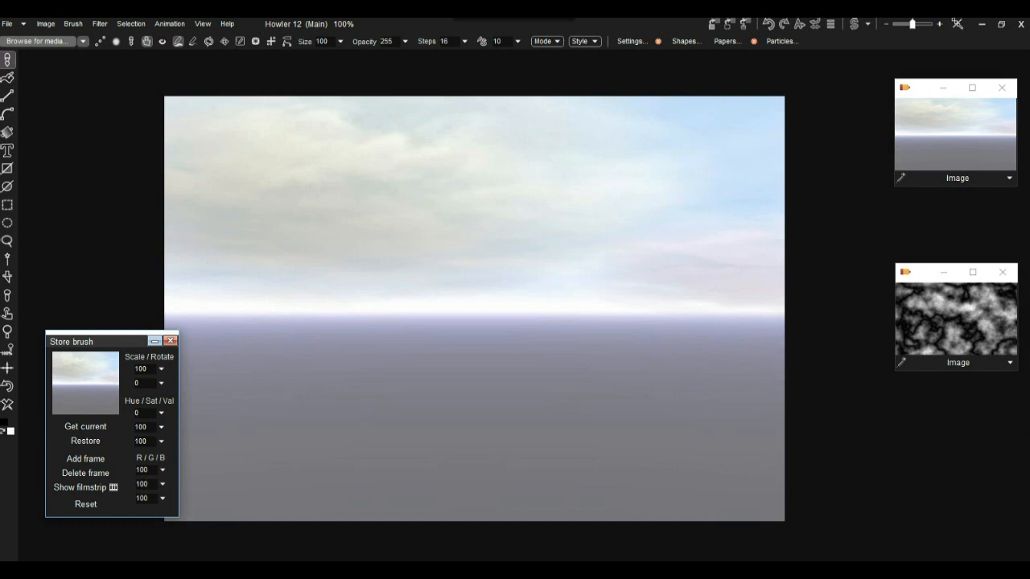
- Load the stored noise image onto the canvas and open it as terrain in Puppy Ray GPU
{"action": "left_click", "coordinate": [956, 320]}
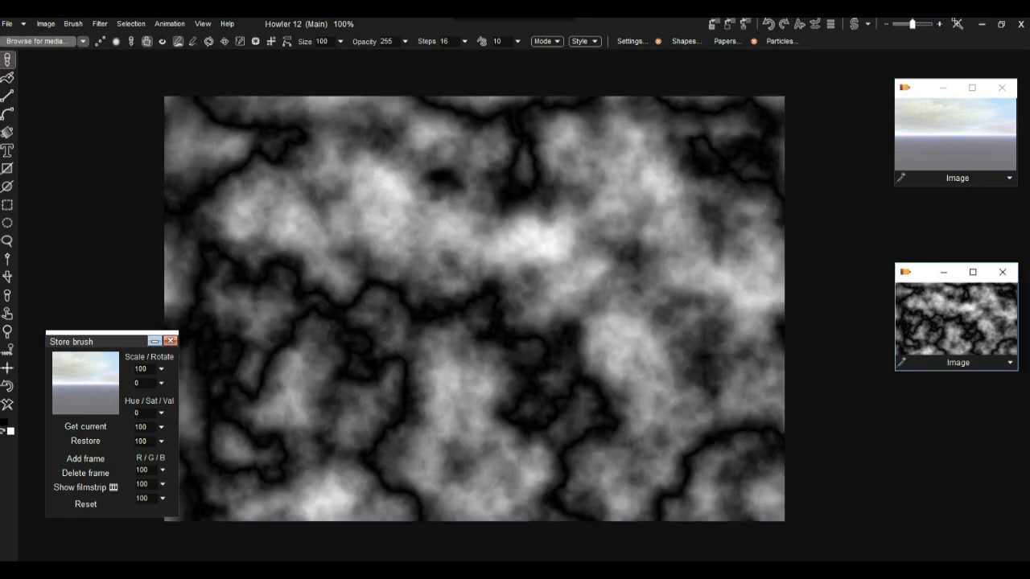
{"action": "left_click", "coordinate": [100, 23]}
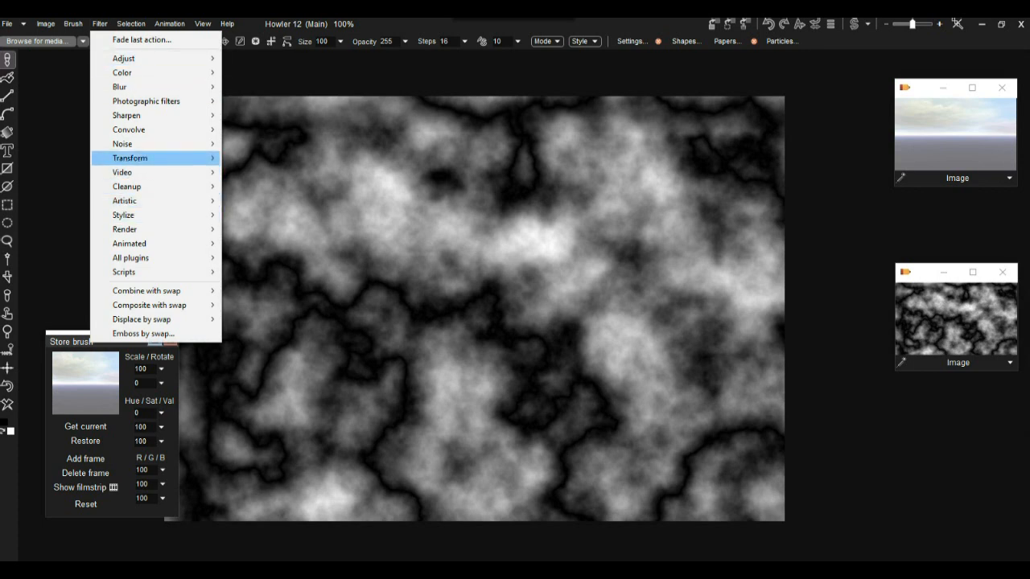
{"action": "mouse_move", "coordinate": [130, 158]}
{"action": "mouse_move", "coordinate": [261, 215]}
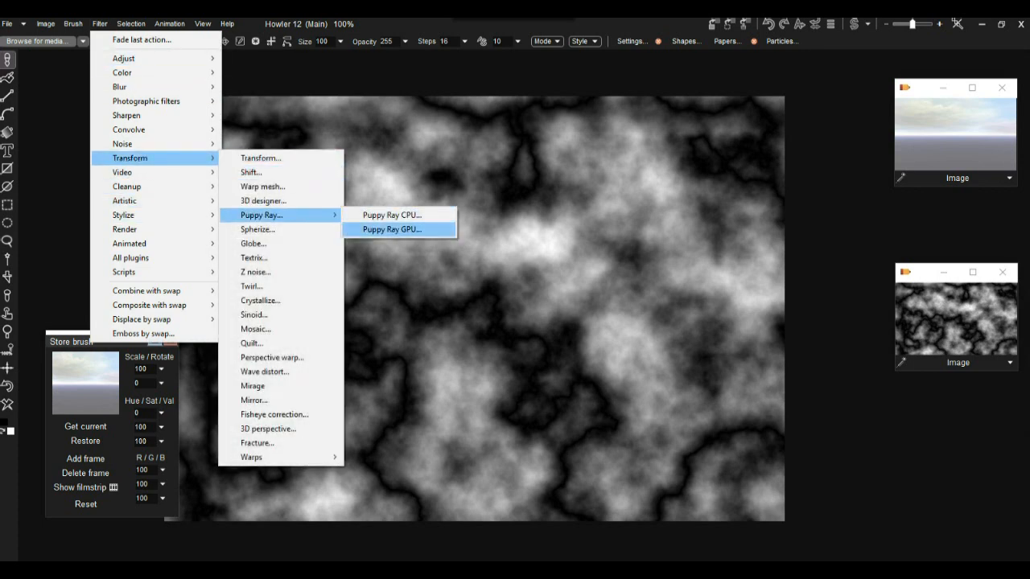
{"action": "left_click", "coordinate": [392, 229]}
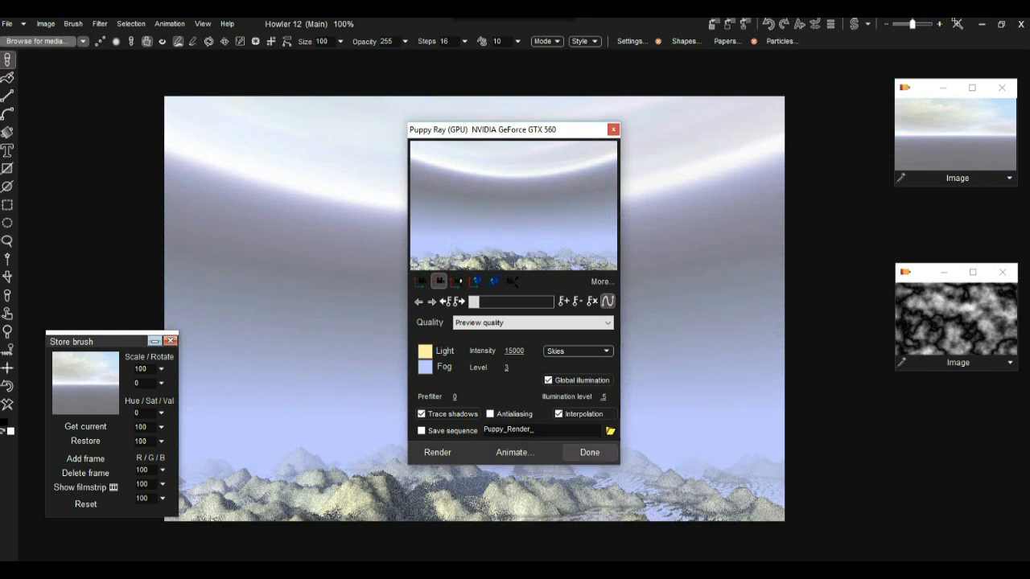
- Finish the Puppy Ray session and make a rectangular selection of the clouds above the horizon in the stored sky image
{"action": "left_click", "coordinate": [590, 452]}
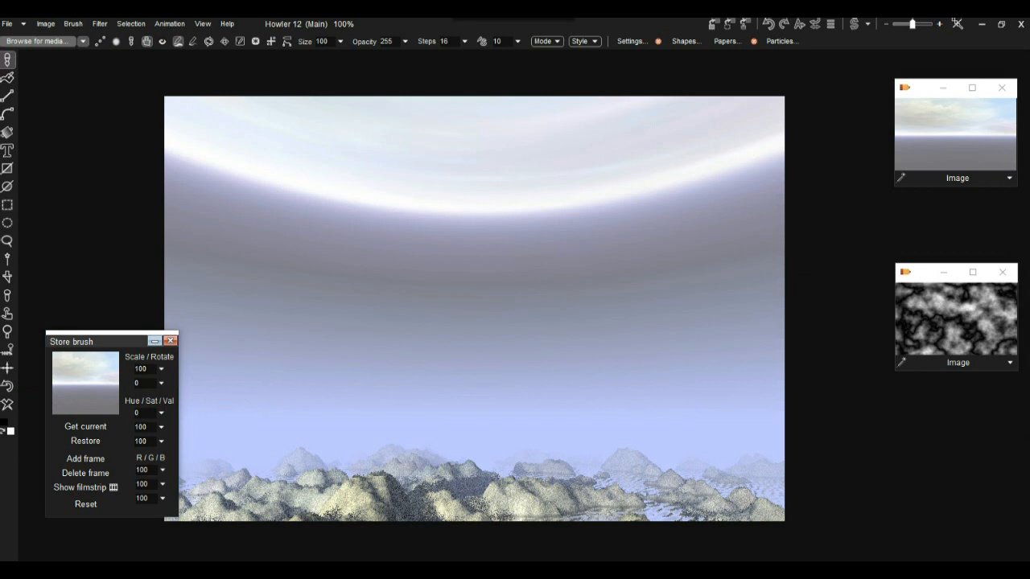
{"action": "left_click", "coordinate": [955, 136]}
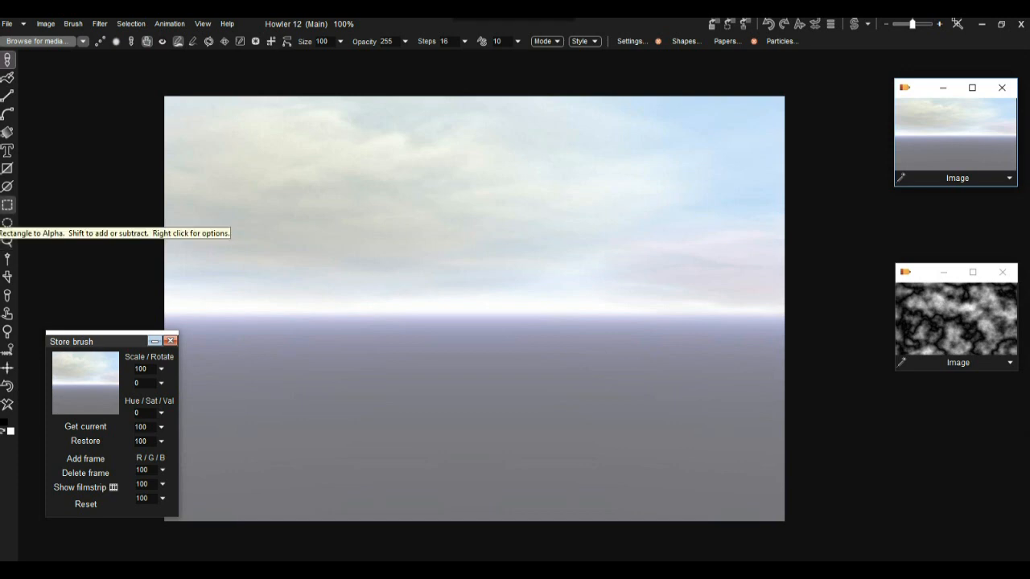
{"action": "left_click", "coordinate": [8, 205]}
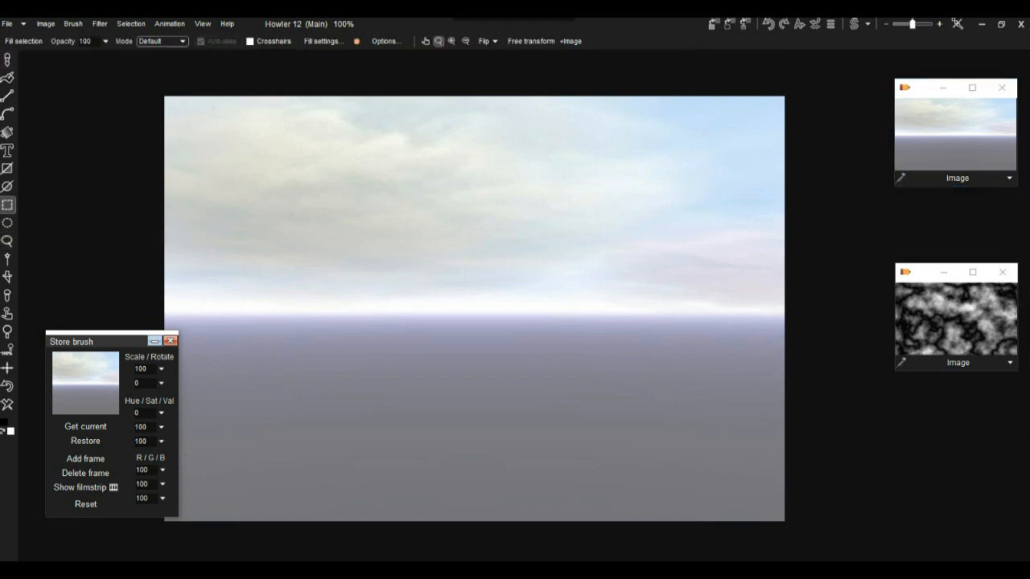
{"action": "left_click_drag", "start_coordinate": [157, 91], "coordinate": [805, 316]}
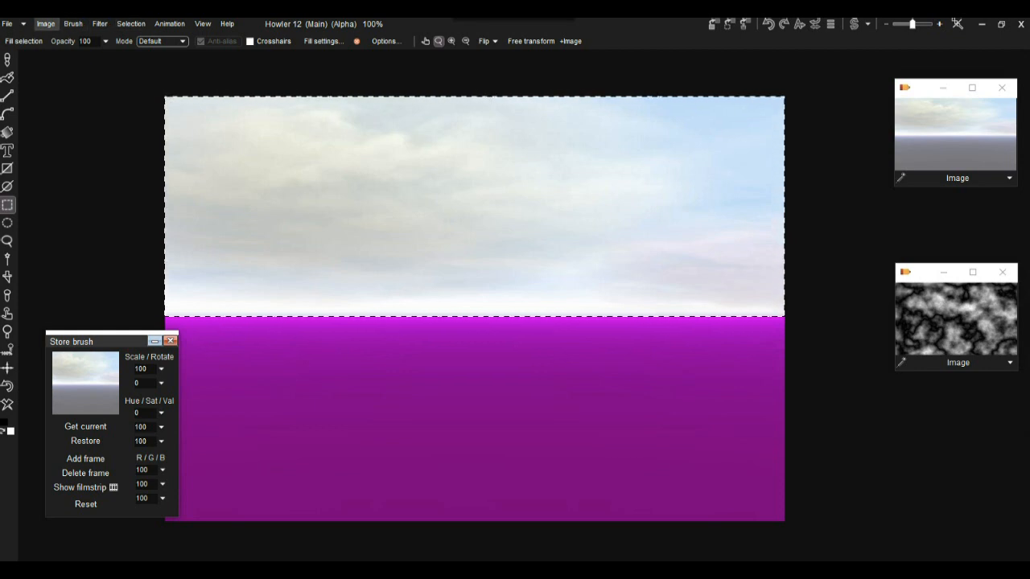
- Copy the selected clouds as a brush and make the custom brush active for painting
{"action": "left_click", "coordinate": [45, 23]}
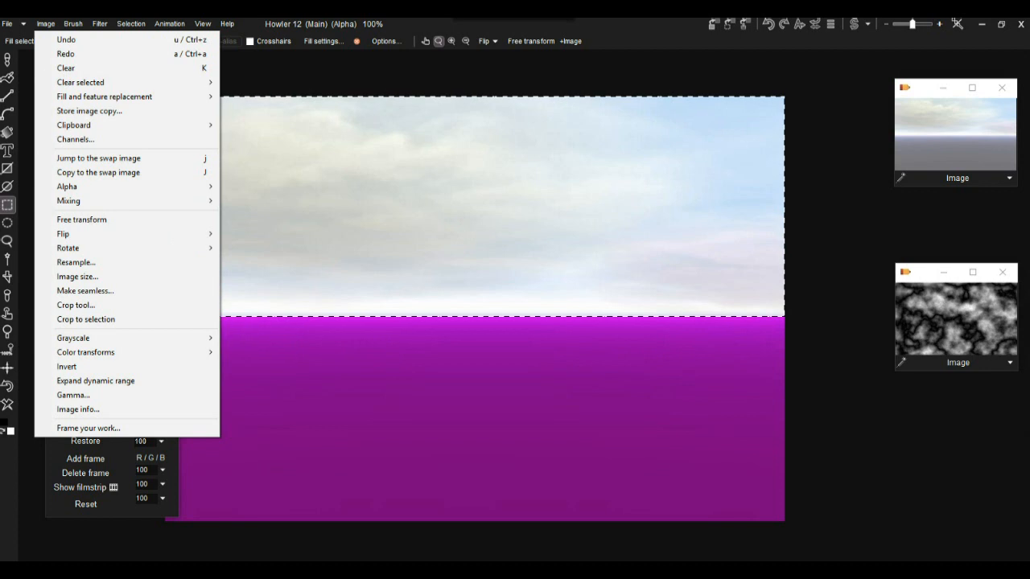
{"action": "mouse_move", "coordinate": [73, 24]}
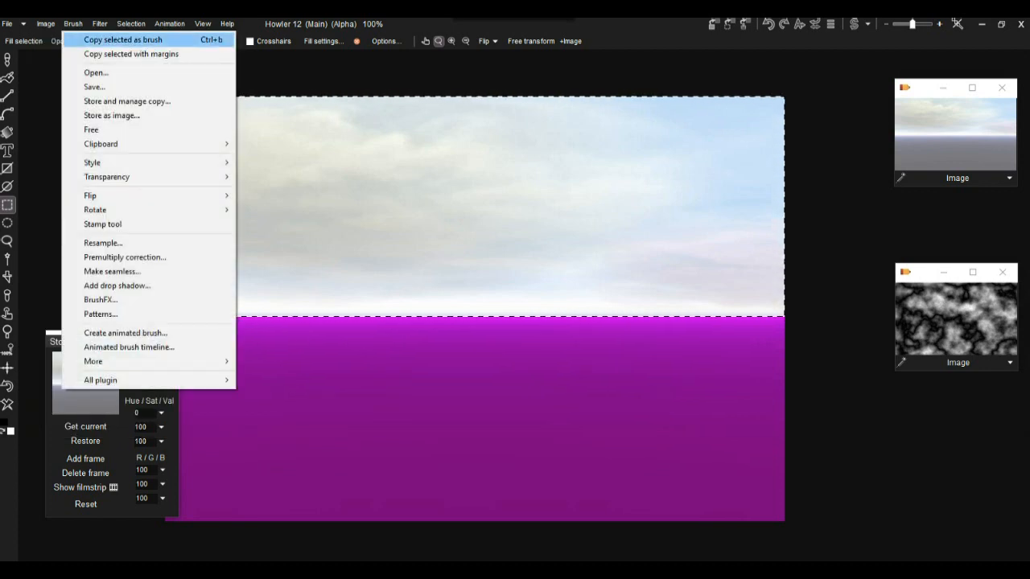
{"action": "left_click", "coordinate": [123, 41]}
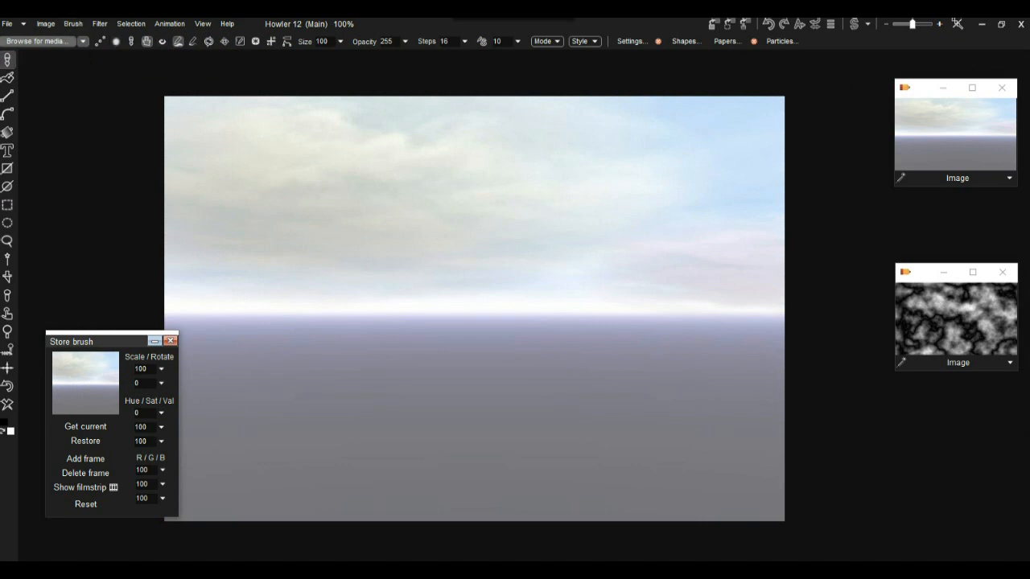
{"action": "left_click", "coordinate": [163, 41]}
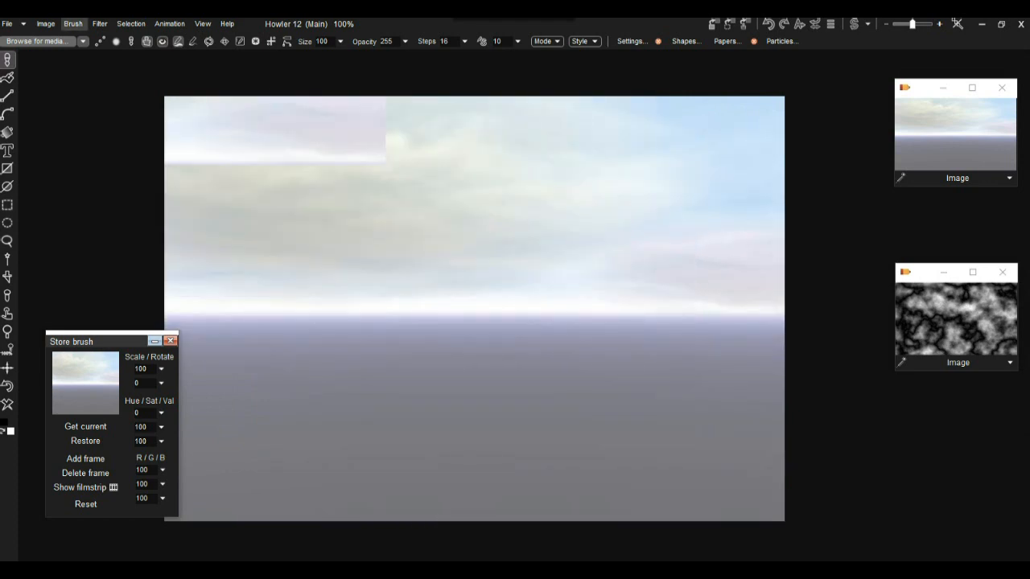
- Store a managed copy of the cropped cloud brush, then minimize the older sky brush and arrange both panels beside the canvas
{"action": "left_click", "coordinate": [72, 24]}
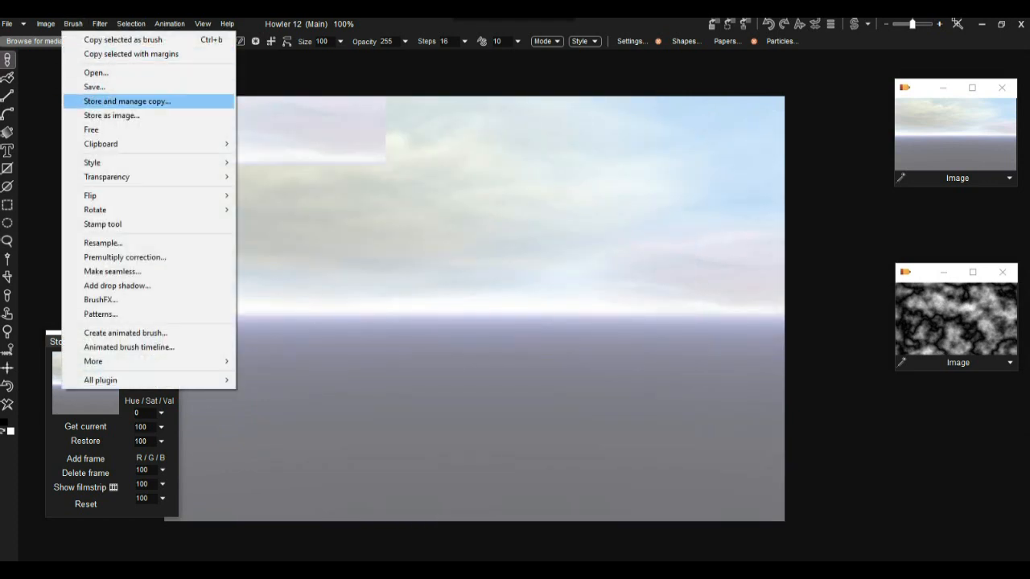
{"action": "left_click", "coordinate": [120, 101]}
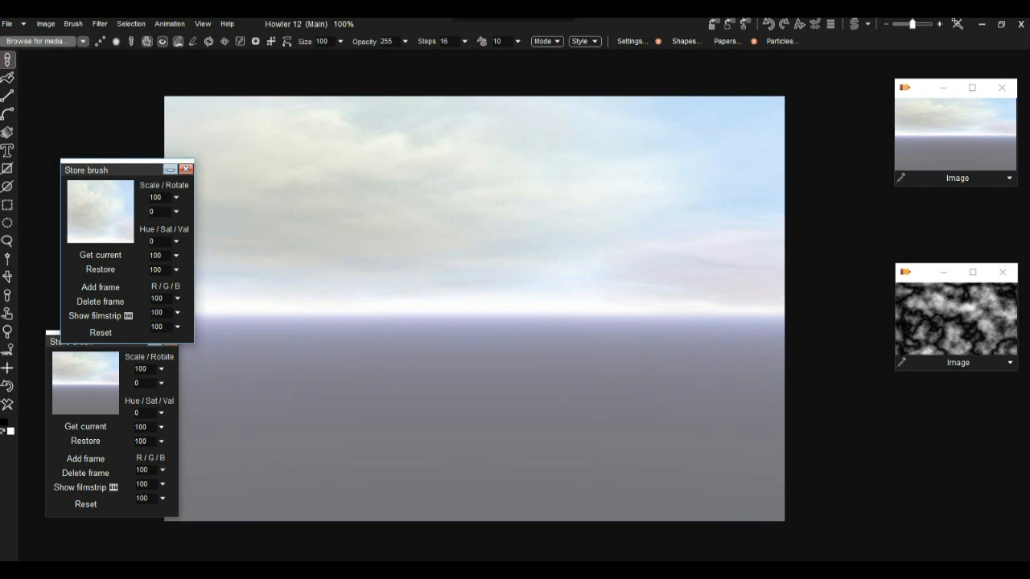
{"action": "left_click", "coordinate": [159, 349]}
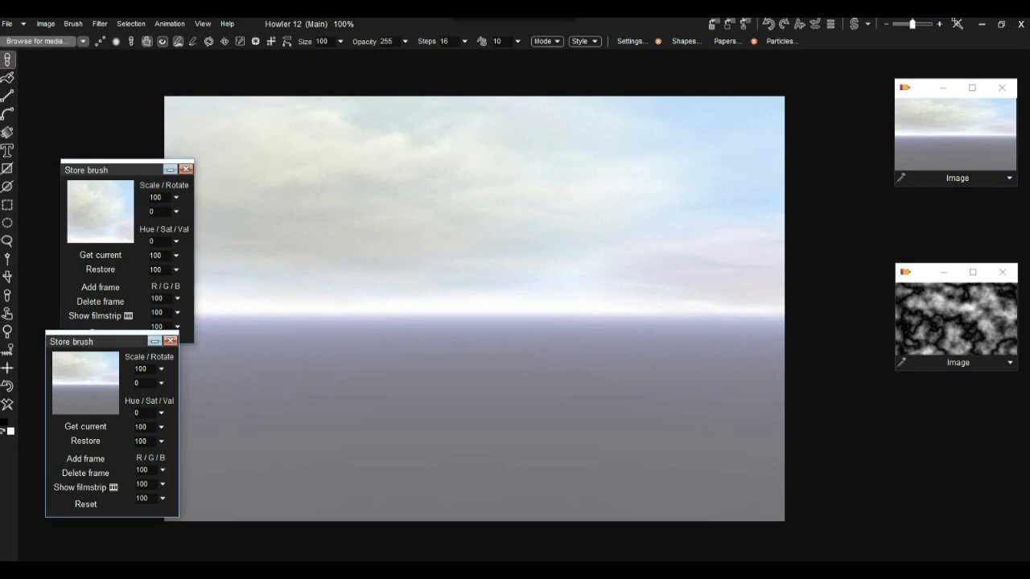
{"action": "left_click_drag", "start_coordinate": [117, 341], "coordinate": [117, 362]}
{"action": "left_click", "coordinate": [155, 362]}
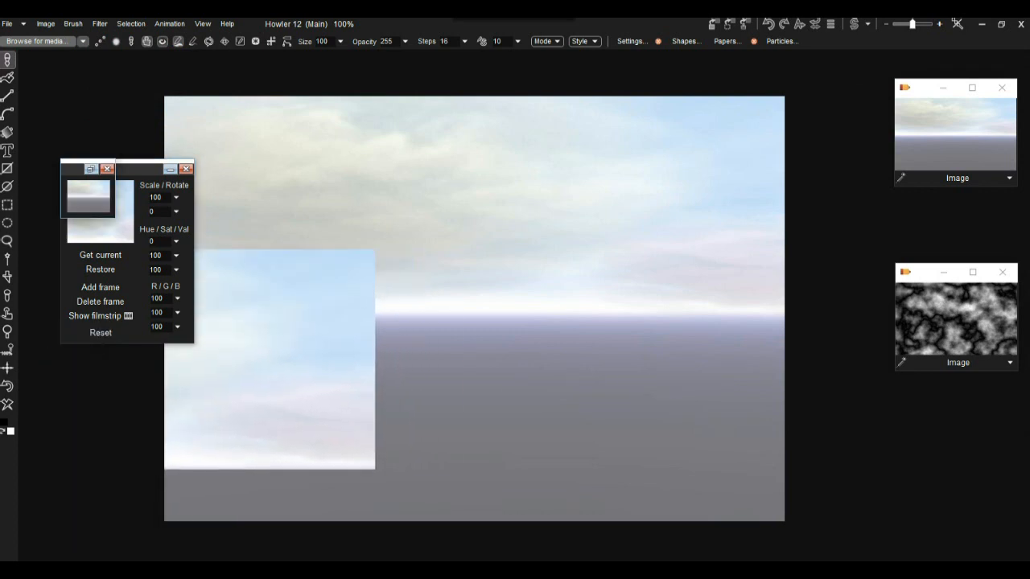
{"action": "mouse_move", "coordinate": [74, 169]}
{"action": "left_mouse_down"}
{"action": "mouse_move", "coordinate": [54, 482]}
{"action": "mouse_move", "coordinate": [38, 500]}
{"action": "left_mouse_up"}
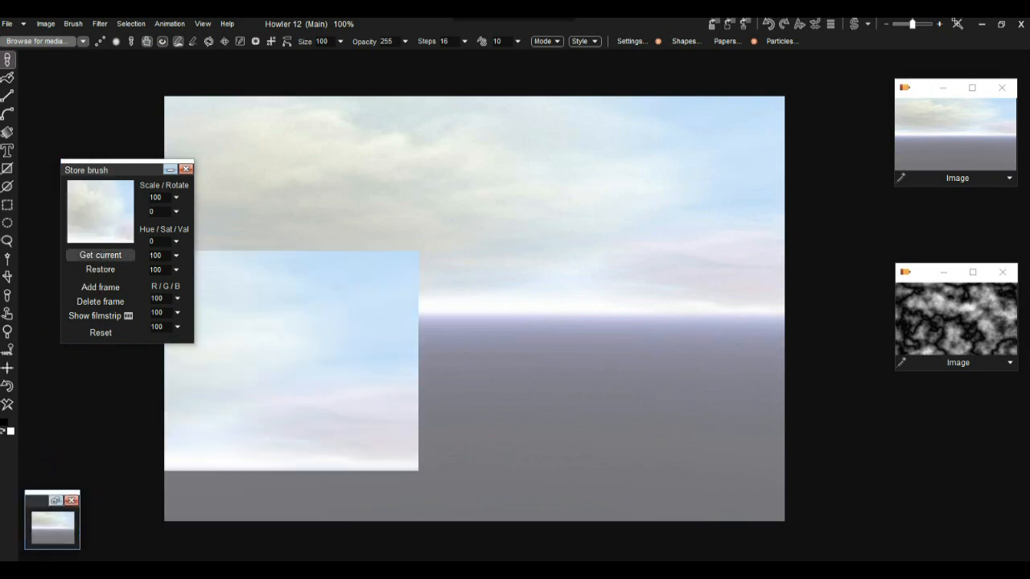
{"action": "mouse_move", "coordinate": [113, 170]}
{"action": "left_mouse_down"}
{"action": "mouse_move", "coordinate": [106, 161]}
{"action": "mouse_move", "coordinate": [81, 188]}
{"action": "left_mouse_up"}
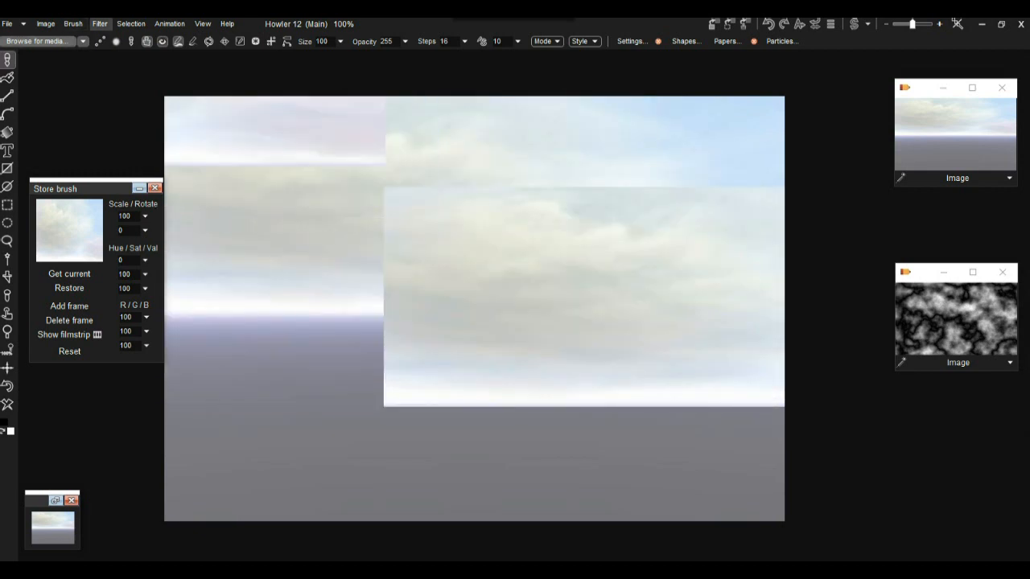
- Make the cloud brush seamless with Trim x 11% and Trim y 9%, without keeping its original size
{"action": "left_click", "coordinate": [73, 23]}
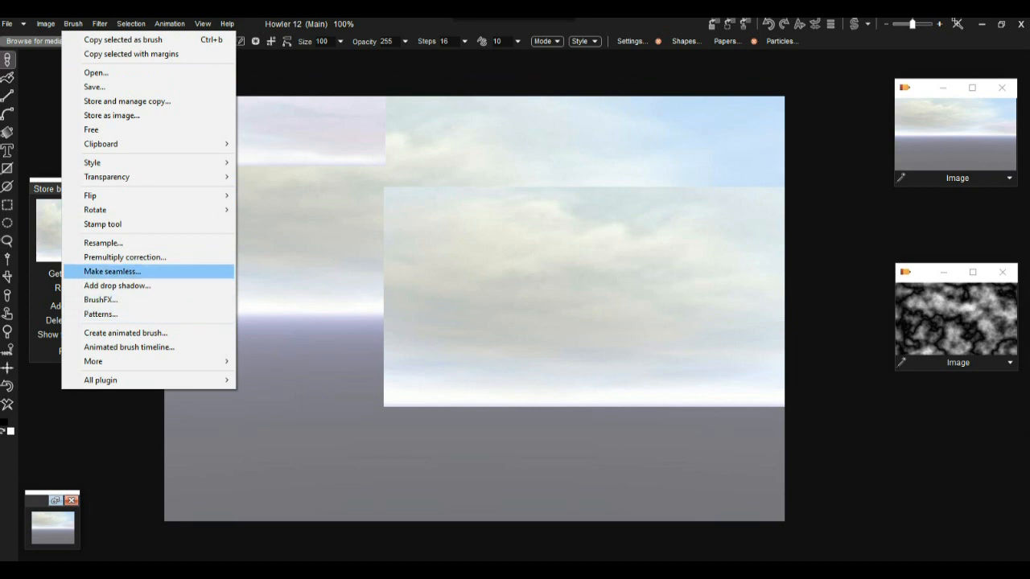
{"action": "left_click", "coordinate": [112, 271]}
{"action": "mouse_move", "coordinate": [606, 285]}
{"action": "left_mouse_down"}
{"action": "mouse_move", "coordinate": [644, 284]}
{"action": "mouse_move", "coordinate": [605, 285]}
{"action": "left_mouse_up"}
{"action": "mouse_move", "coordinate": [605, 299]}
{"action": "left_mouse_down"}
{"action": "mouse_move", "coordinate": [617, 299]}
{"action": "mouse_move", "coordinate": [598, 300]}
{"action": "mouse_move", "coordinate": [614, 300]}
{"action": "mouse_move", "coordinate": [600, 285]}
{"action": "mouse_move", "coordinate": [623, 285]}
{"action": "mouse_move", "coordinate": [608, 285]}
{"action": "left_mouse_up"}
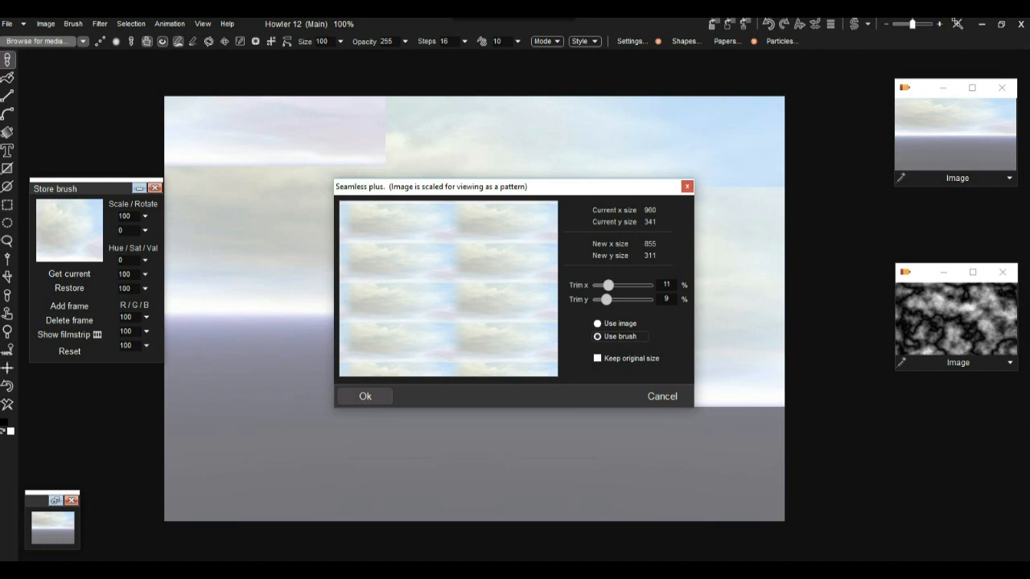
{"action": "key", "text": "Return"}
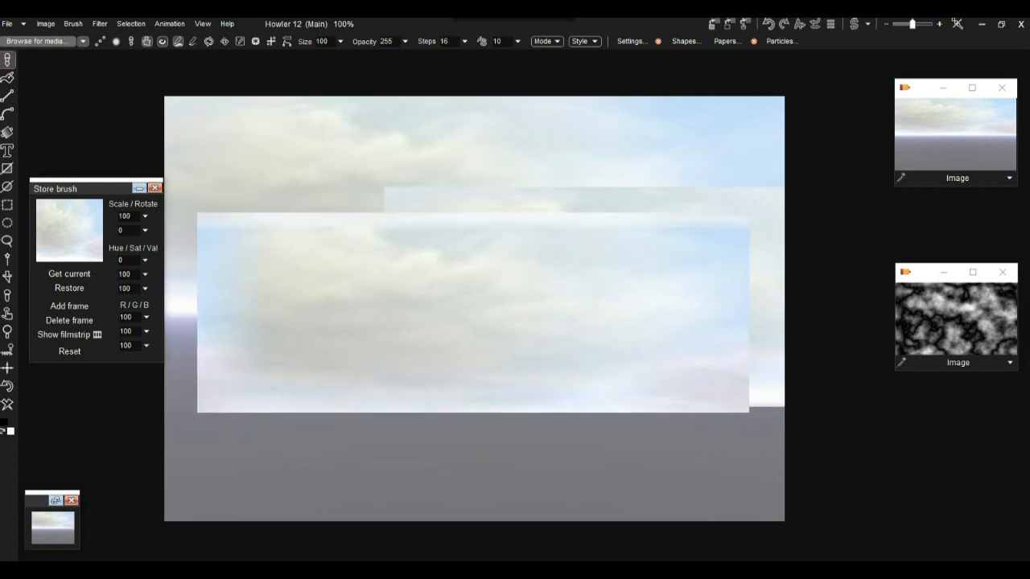
- Replace the earlier stored cloud brush with a managed copy of the seamless one, and stamp it over the canvas as a test
{"action": "left_click", "coordinate": [73, 23]}
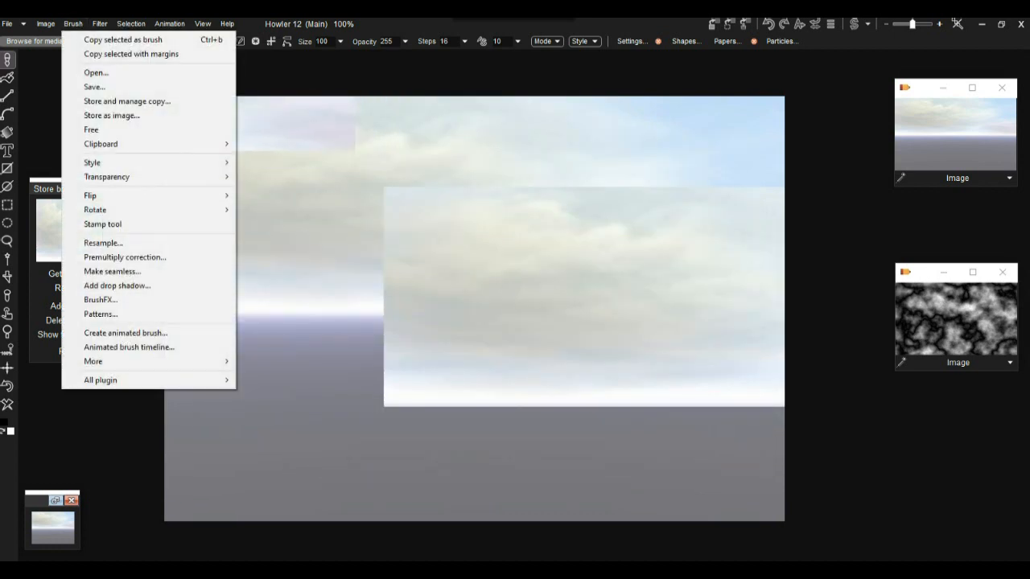
{"action": "left_click", "coordinate": [127, 100]}
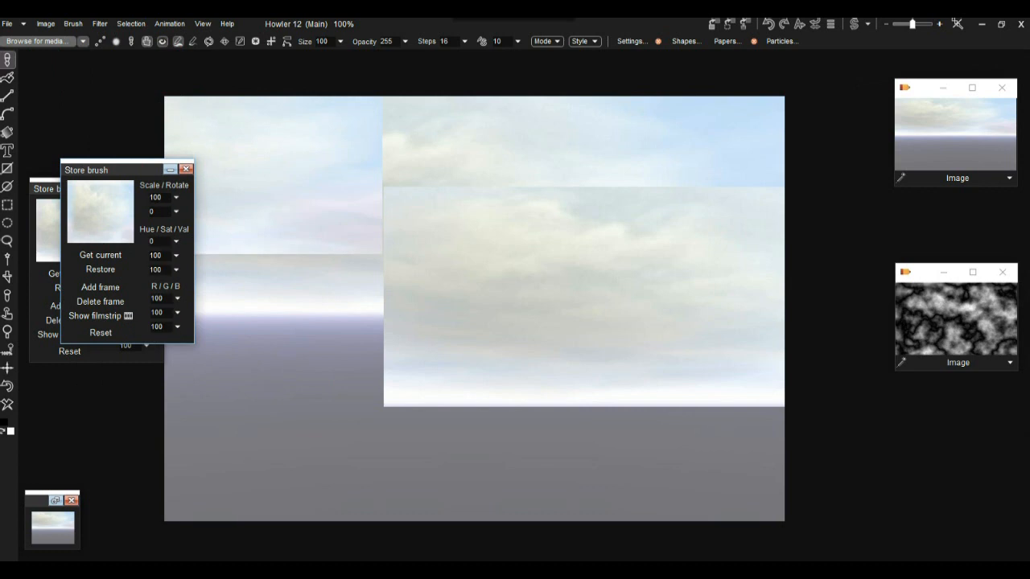
{"action": "left_click_drag", "start_coordinate": [95, 169], "coordinate": [227, 145]}
{"action": "left_click", "coordinate": [156, 189]}
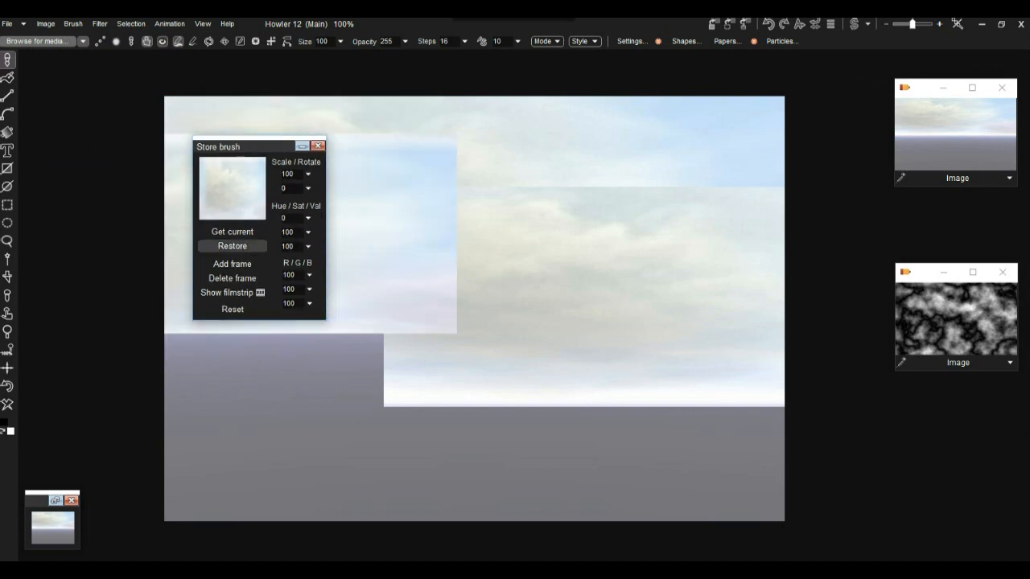
{"action": "mouse_move", "coordinate": [234, 147]}
{"action": "left_mouse_down"}
{"action": "mouse_move", "coordinate": [139, 214]}
{"action": "mouse_move", "coordinate": [63, 225]}
{"action": "left_mouse_up"}
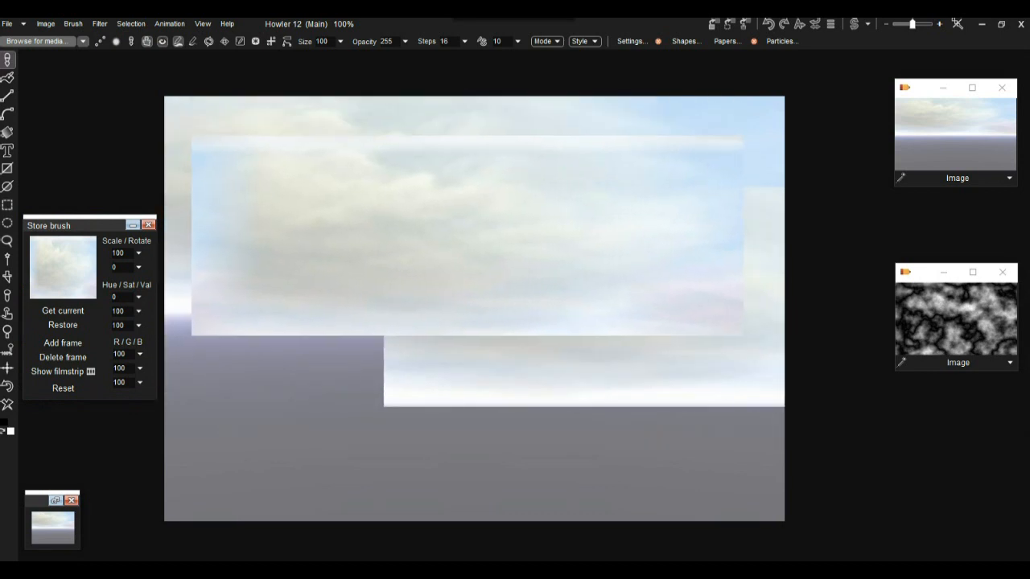
{"action": "mouse_move", "coordinate": [478, 301]}
{"action": "left_mouse_down"}
{"action": "mouse_move", "coordinate": [588, 417]}
{"action": "mouse_move", "coordinate": [473, 239]}
{"action": "mouse_move", "coordinate": [511, 369]}
{"action": "mouse_move", "coordinate": [544, 319]}
{"action": "mouse_move", "coordinate": [390, 241]}
{"action": "mouse_move", "coordinate": [411, 234]}
{"action": "mouse_move", "coordinate": [483, 282]}
{"action": "mouse_move", "coordinate": [435, 346]}
{"action": "left_mouse_up"}
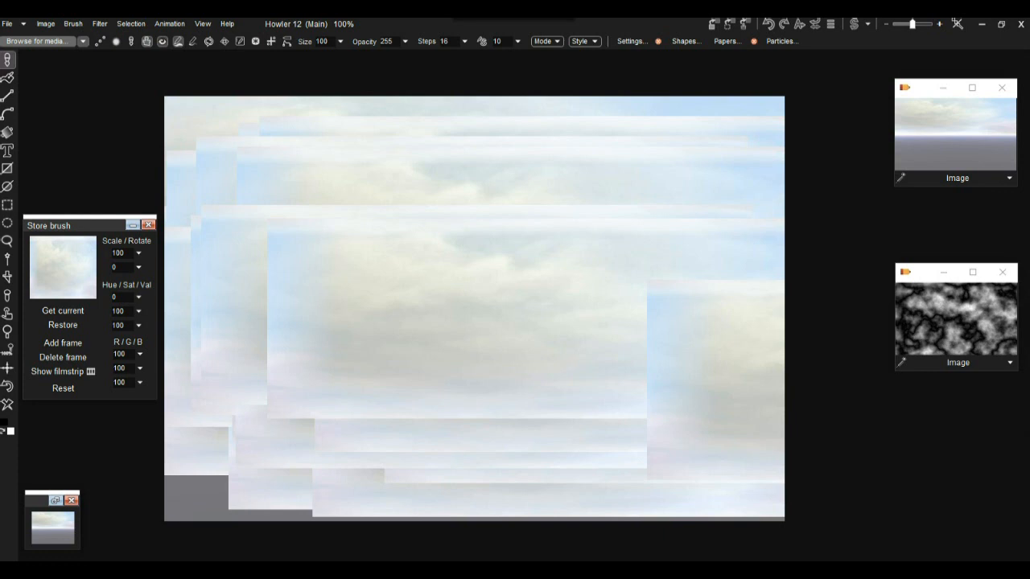
- Load the stored noise image and make it seamless with Trim x and Trim y at 8%, keeping the original size
{"action": "left_click", "coordinate": [950, 321]}
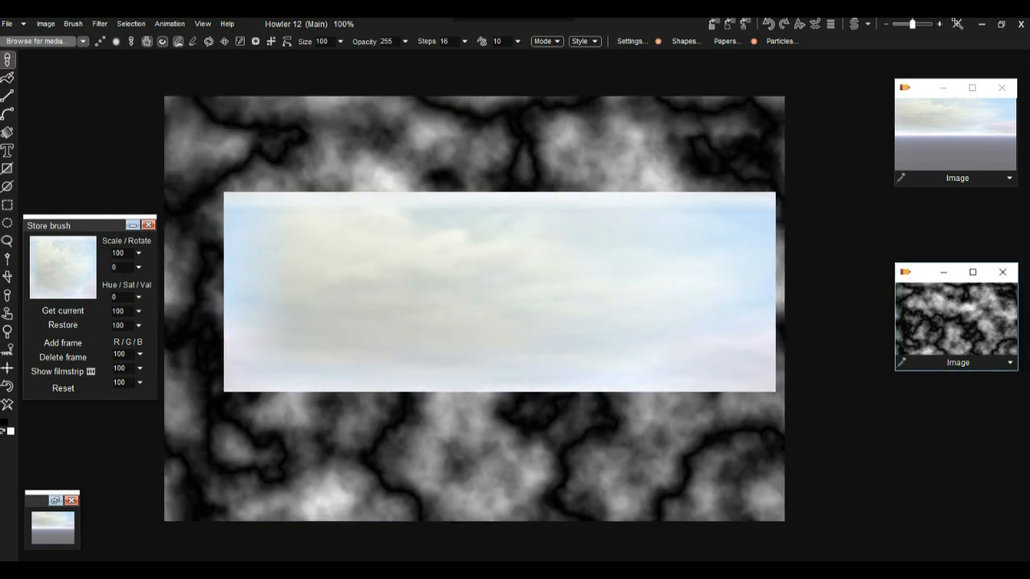
{"action": "left_click", "coordinate": [163, 41]}
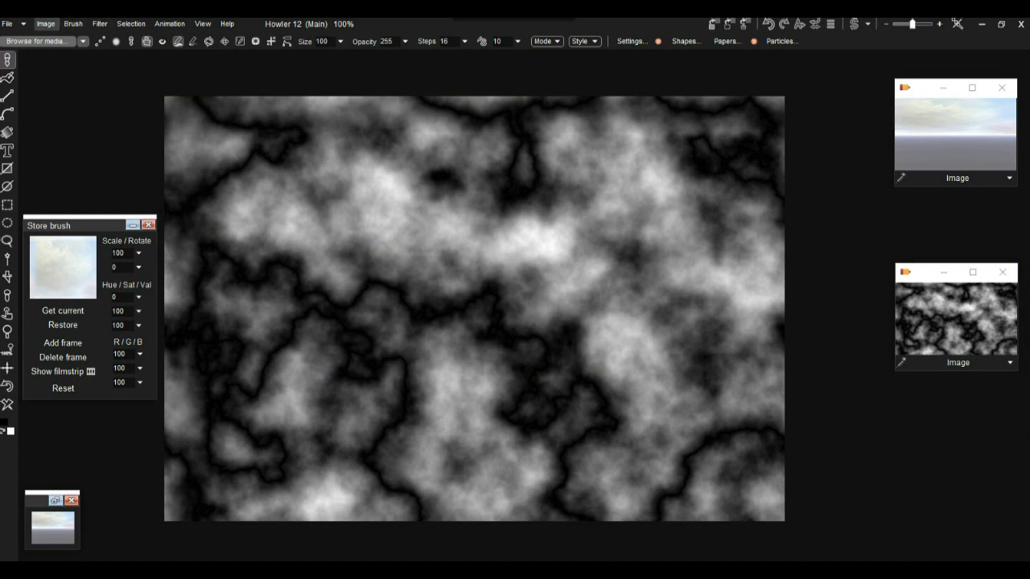
{"action": "left_click", "coordinate": [45, 23]}
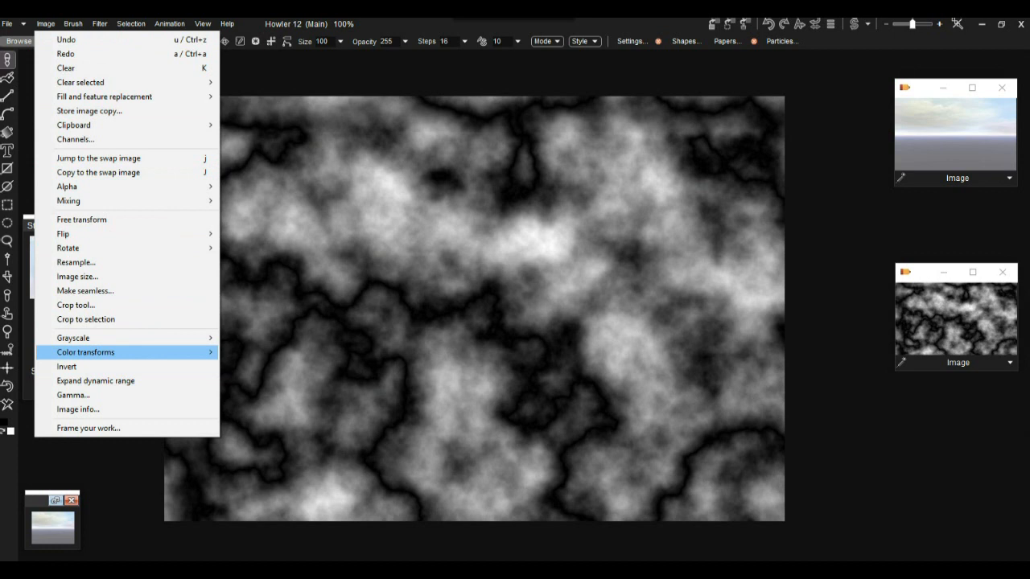
{"action": "left_click", "coordinate": [85, 290]}
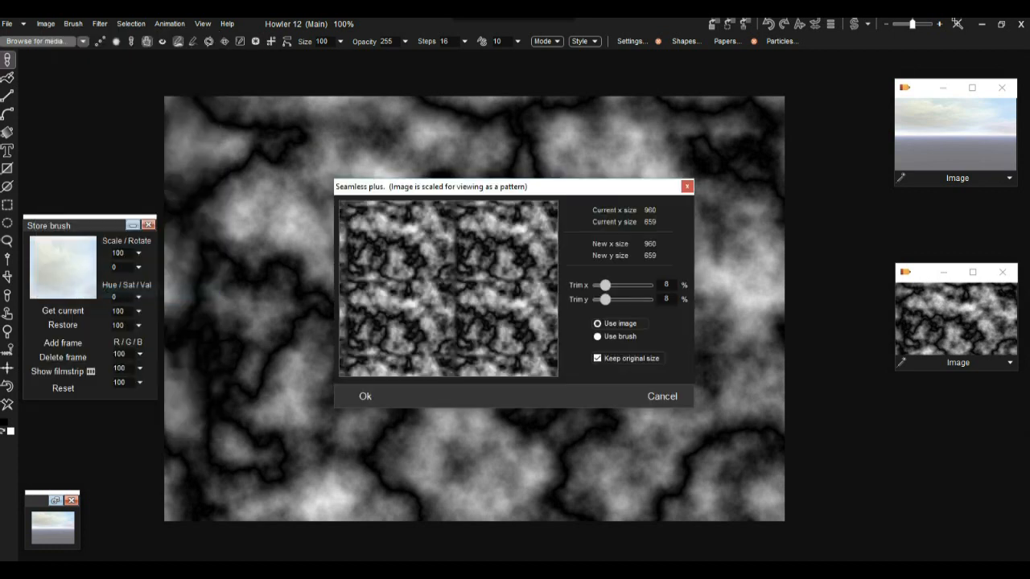
{"action": "left_click", "coordinate": [364, 396]}
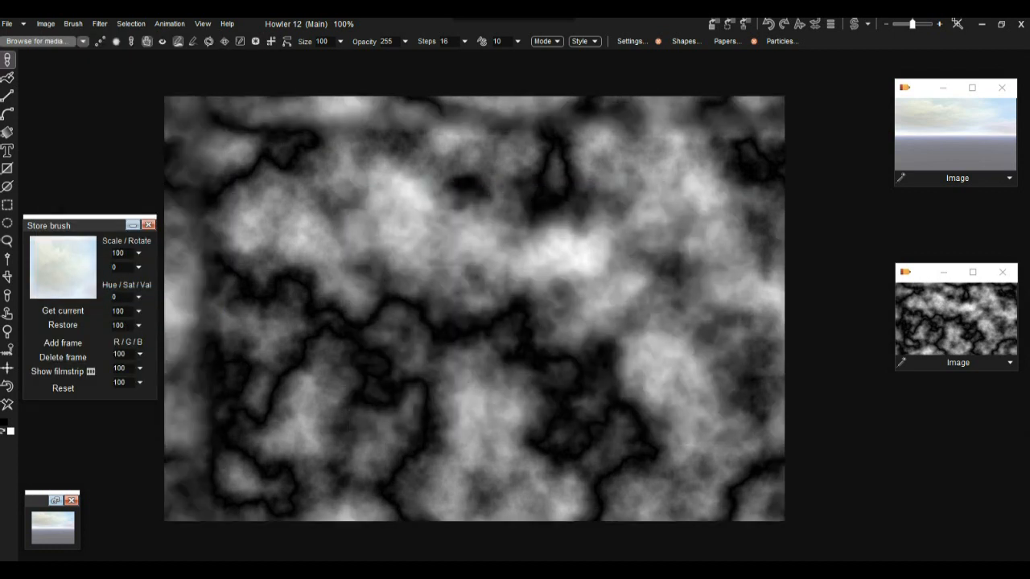
- Store a copy of the seamless noise image and close the older stored noise image, placing the new one below the sky
{"action": "left_click", "coordinate": [714, 24]}
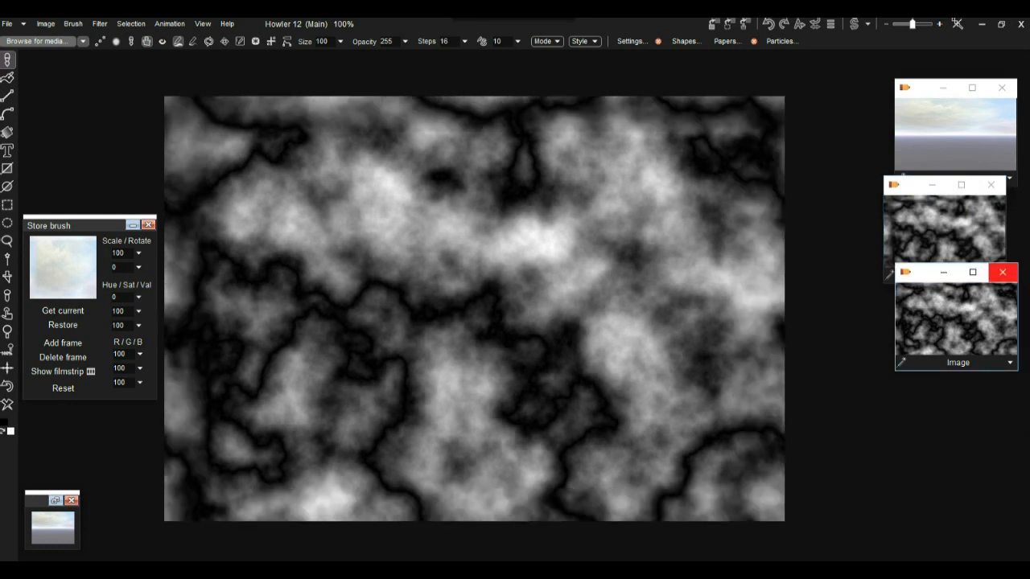
{"action": "left_click", "coordinate": [1003, 271]}
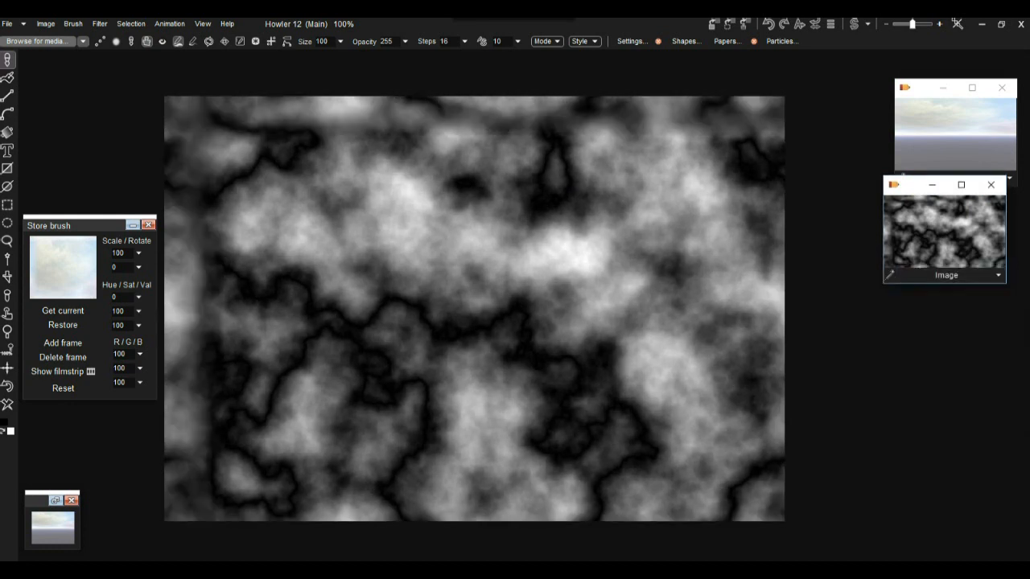
{"action": "left_click_drag", "start_coordinate": [913, 185], "coordinate": [913, 327]}
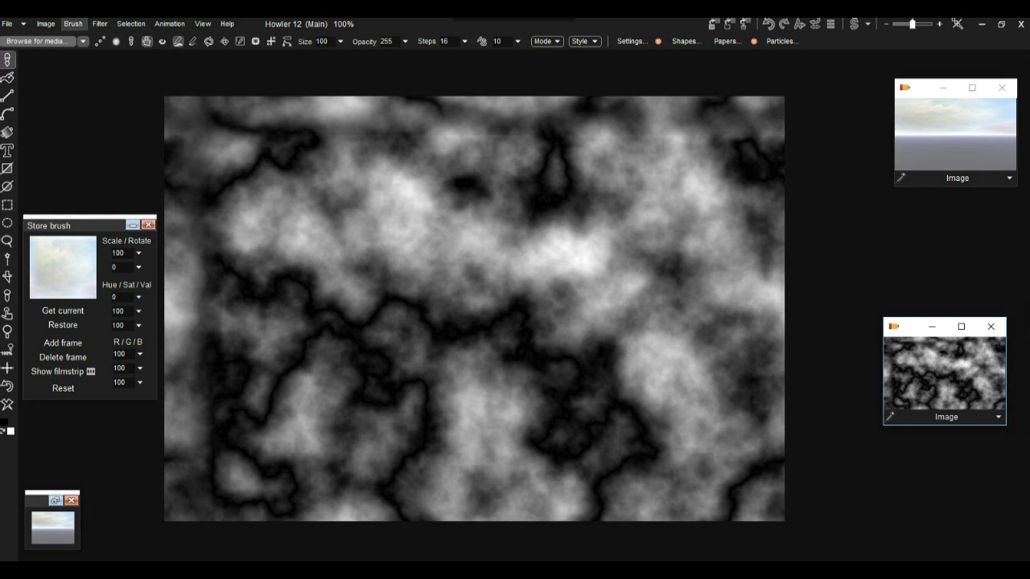
- Open the seamless noise image as terrain in Puppy Ray GPU and move its dialog off the middle of the canvas
{"action": "left_click", "coordinate": [100, 23]}
{"action": "mouse_move", "coordinate": [161, 158]}
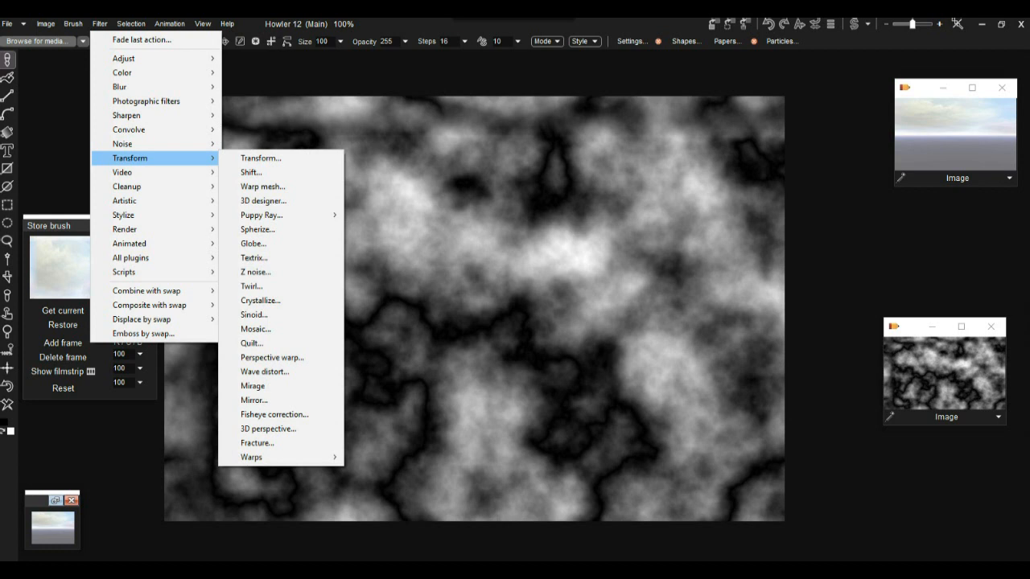
{"action": "mouse_move", "coordinate": [261, 215]}
{"action": "left_click", "coordinate": [392, 230]}
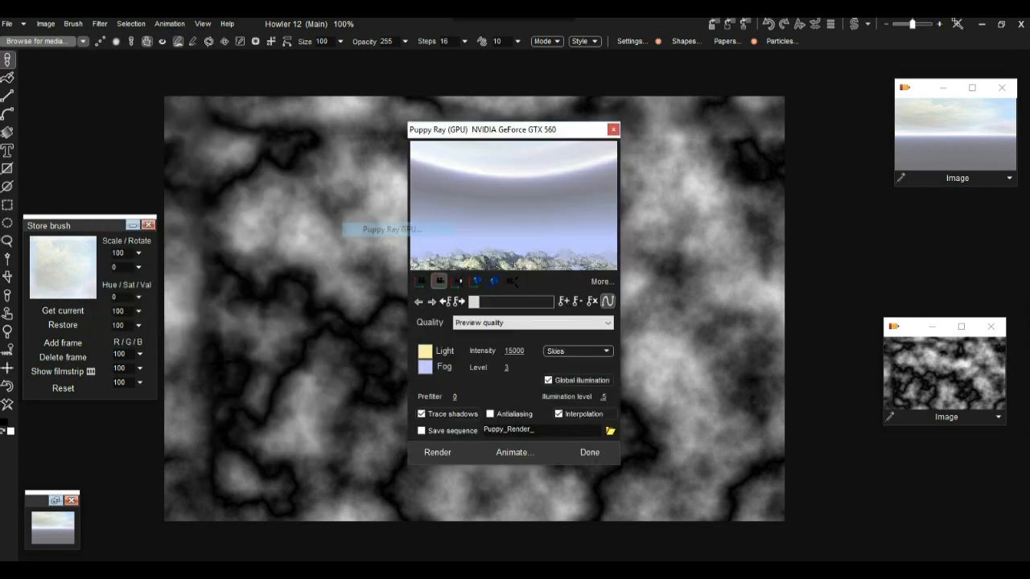
{"action": "left_click_drag", "start_coordinate": [451, 129], "coordinate": [89, 84]}
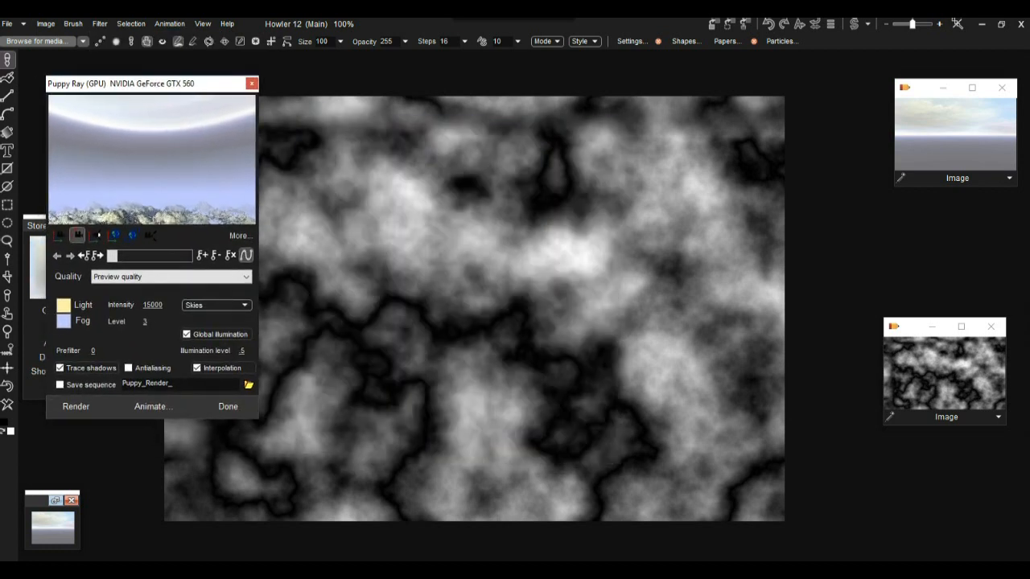
- Set the terrain's sky to the seamless custom cloud brush and render the scene
{"action": "left_click", "coordinate": [217, 305]}
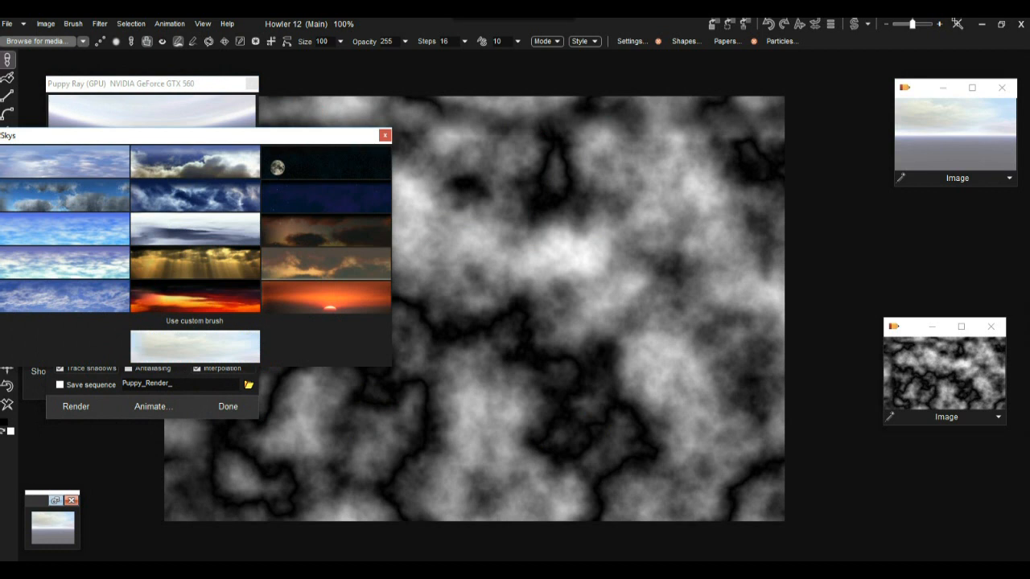
{"action": "left_click", "coordinate": [195, 346]}
{"action": "left_click", "coordinate": [76, 406]}
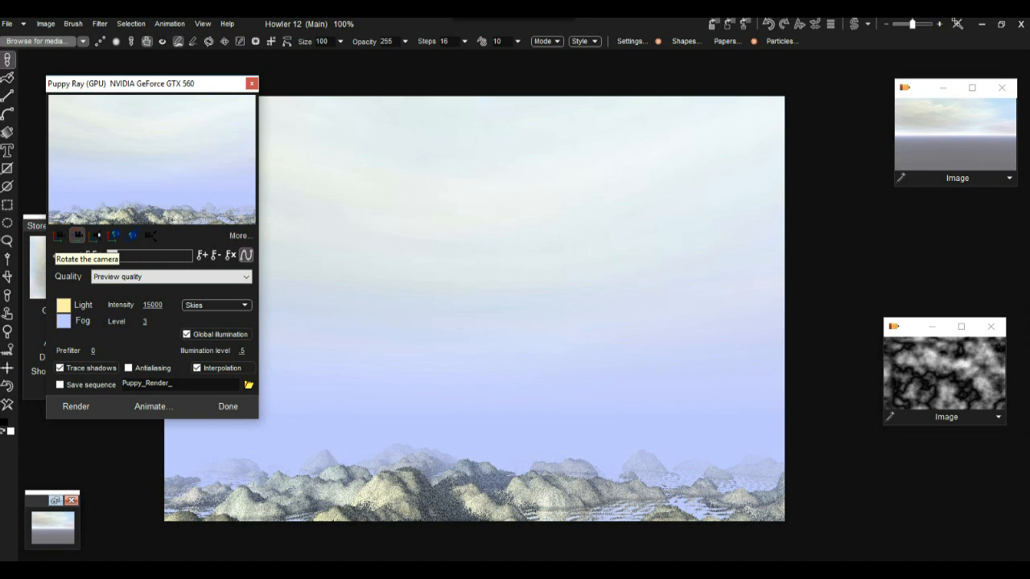
- Rotate the camera up to the open sky and back down to frame the sun above the rocky terrain
{"action": "left_click_drag", "start_coordinate": [77, 235], "coordinate": [78, 144]}
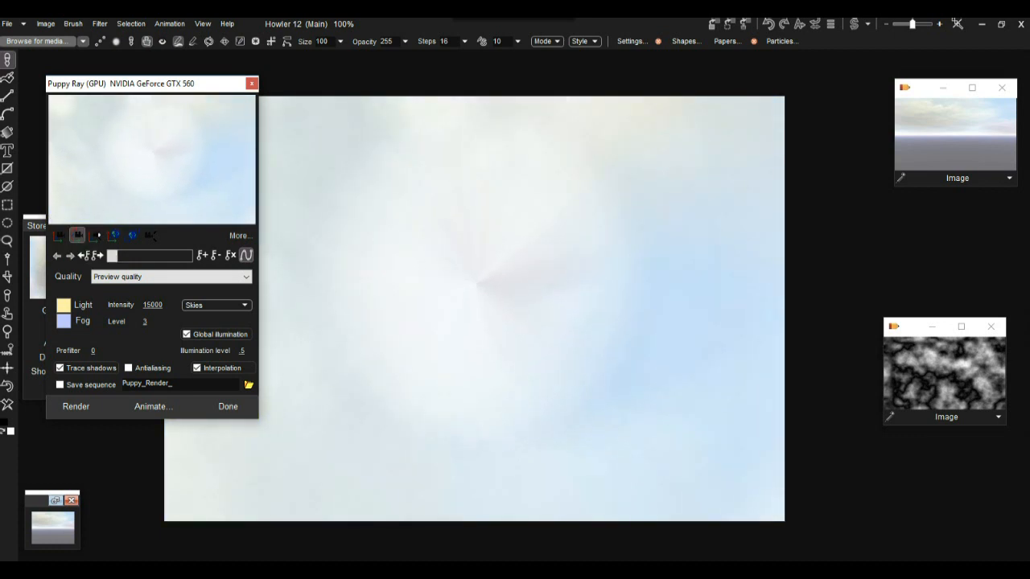
{"action": "left_click_drag", "start_coordinate": [78, 143], "coordinate": [120, 228]}
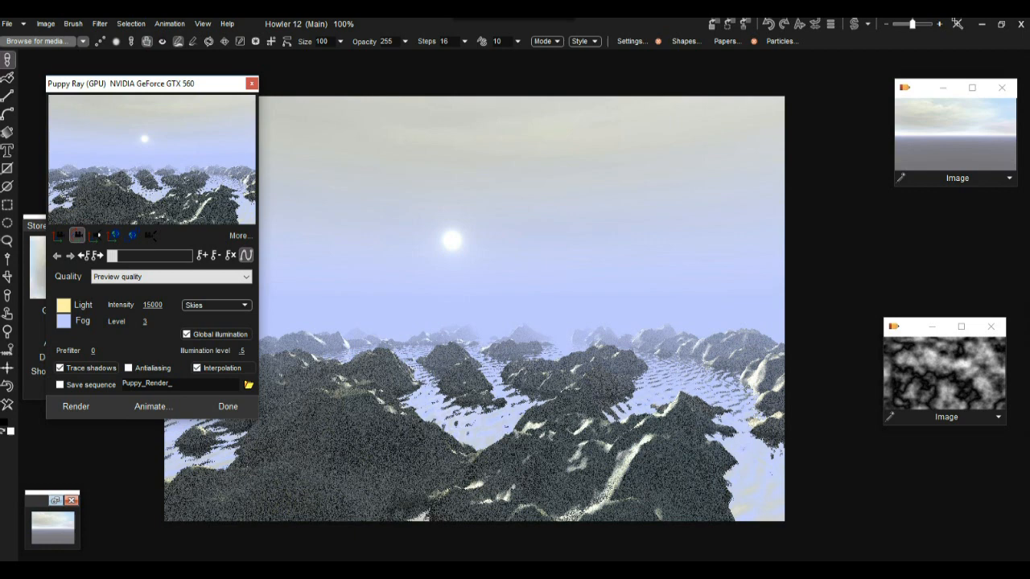
- Set the fog level to 11.51 and move the sun slightly higher above the horizon
{"action": "left_click_drag", "start_coordinate": [145, 322], "coordinate": [284, 322]}
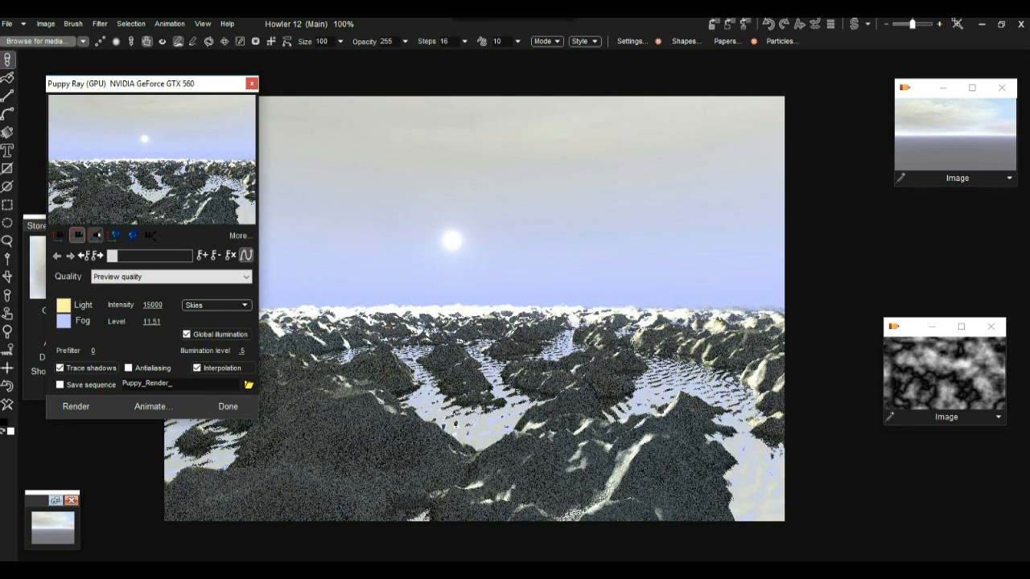
{"action": "mouse_move", "coordinate": [145, 139]}
{"action": "left_mouse_down"}
{"action": "mouse_move", "coordinate": [145, 148]}
{"action": "mouse_move", "coordinate": [145, 132]}
{"action": "left_mouse_up"}
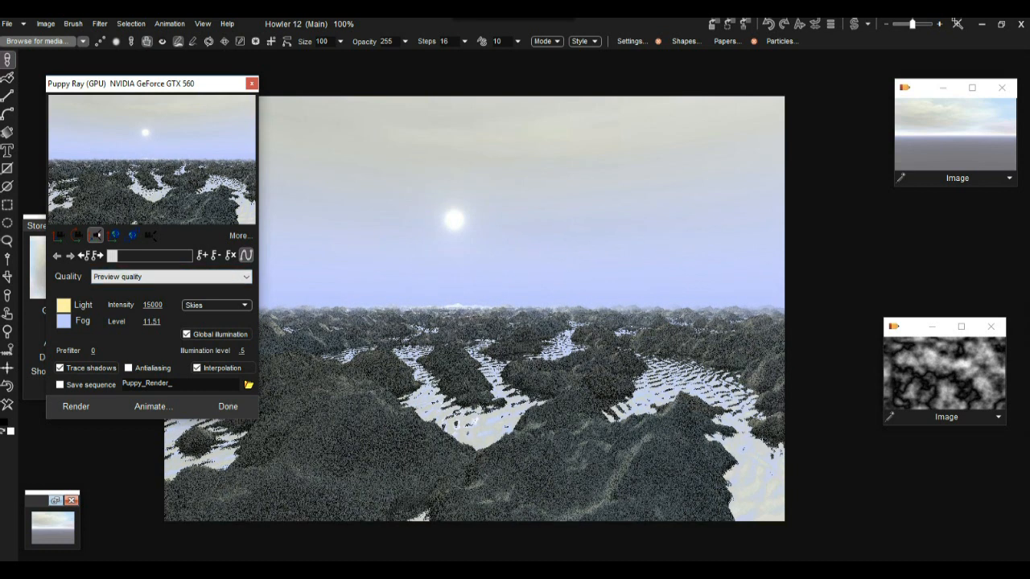
- Show the additional render settings, set the sun size to 123 and change the light colour to orange #F47D41
{"action": "left_click", "coordinate": [238, 235]}
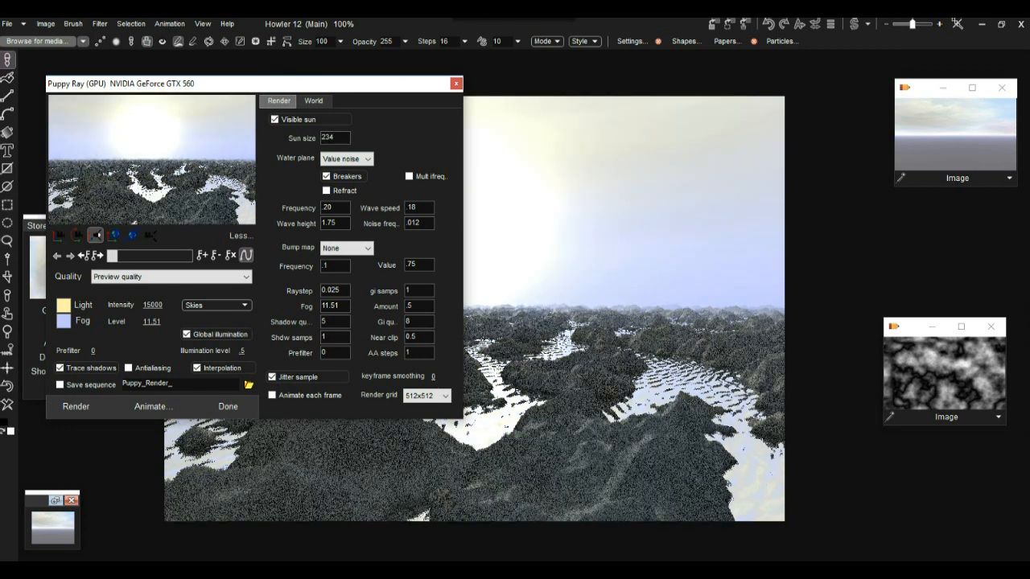
{"action": "double_click", "coordinate": [328, 137]}
{"action": "type", "text": "123"}
{"action": "left_click", "coordinate": [63, 306]}
{"action": "left_click", "coordinate": [559, 235]}
{"action": "left_click_drag", "start_coordinate": [492, 369], "coordinate": [474, 354]}
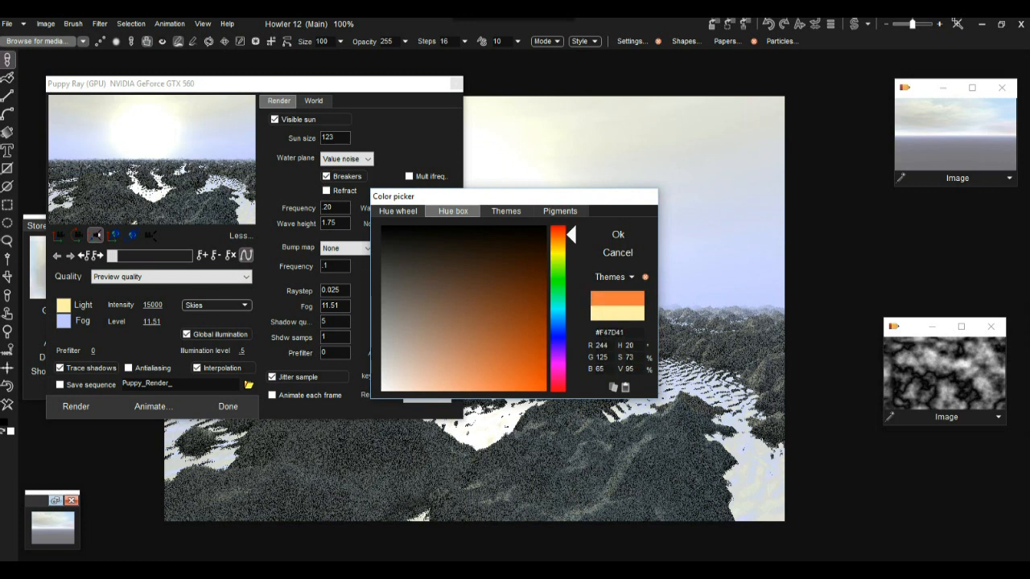
{"action": "left_click", "coordinate": [618, 234]}
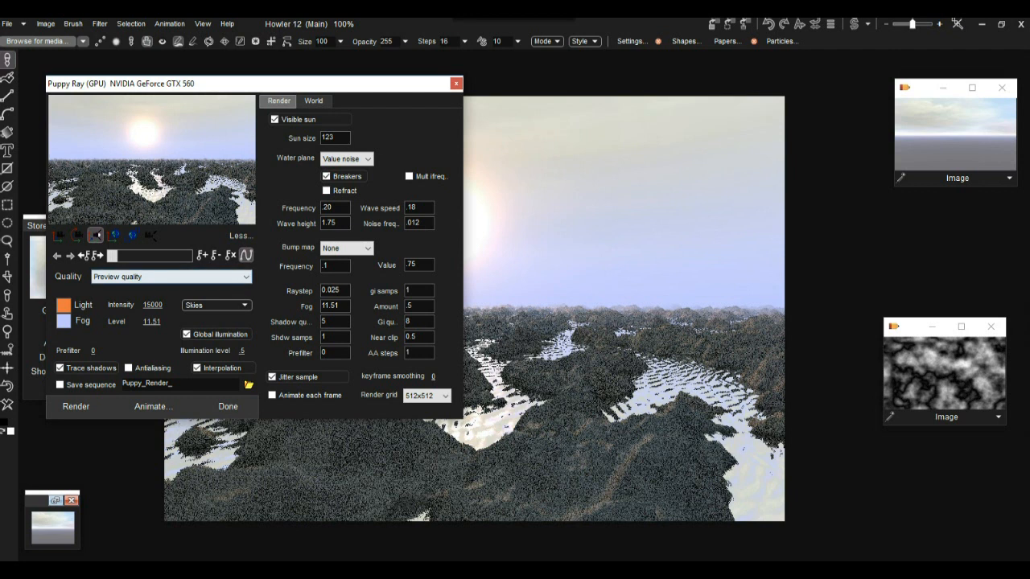
- Reposition the camera low over the terrain and turn it from the sun toward the water, with the render dialog moved aside
{"action": "mouse_move", "coordinate": [76, 235]}
{"action": "left_mouse_down"}
{"action": "mouse_move", "coordinate": [98, 193]}
{"action": "mouse_move", "coordinate": [104, 226]}
{"action": "mouse_move", "coordinate": [59, 236]}
{"action": "mouse_move", "coordinate": [61, 247]}
{"action": "mouse_move", "coordinate": [70, 216]}
{"action": "left_mouse_up"}
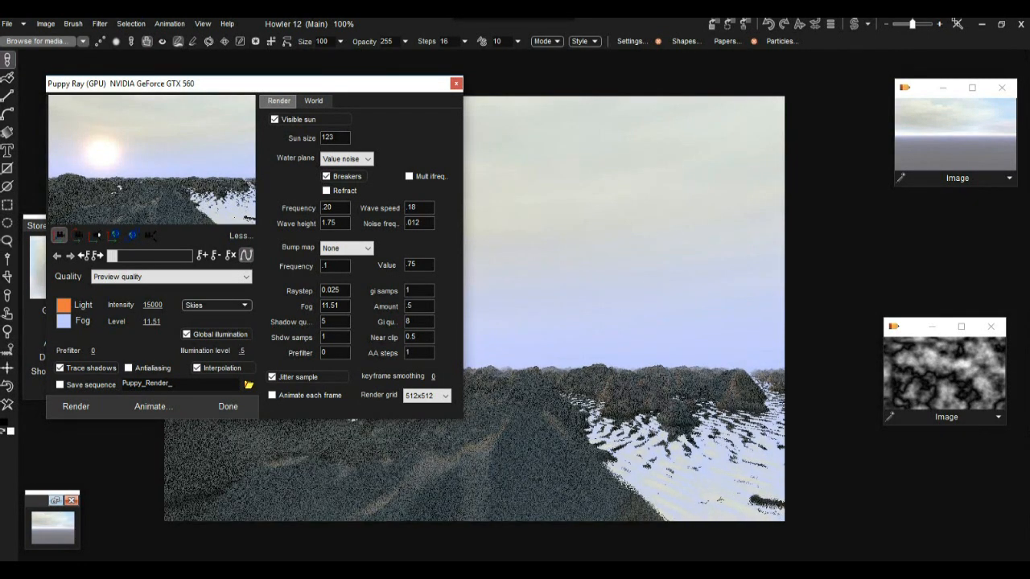
{"action": "mouse_move", "coordinate": [241, 83]}
{"action": "left_mouse_down"}
{"action": "mouse_move", "coordinate": [177, 78]}
{"action": "mouse_move", "coordinate": [692, 113]}
{"action": "mouse_move", "coordinate": [805, 69]}
{"action": "mouse_move", "coordinate": [803, 45]}
{"action": "left_mouse_up"}
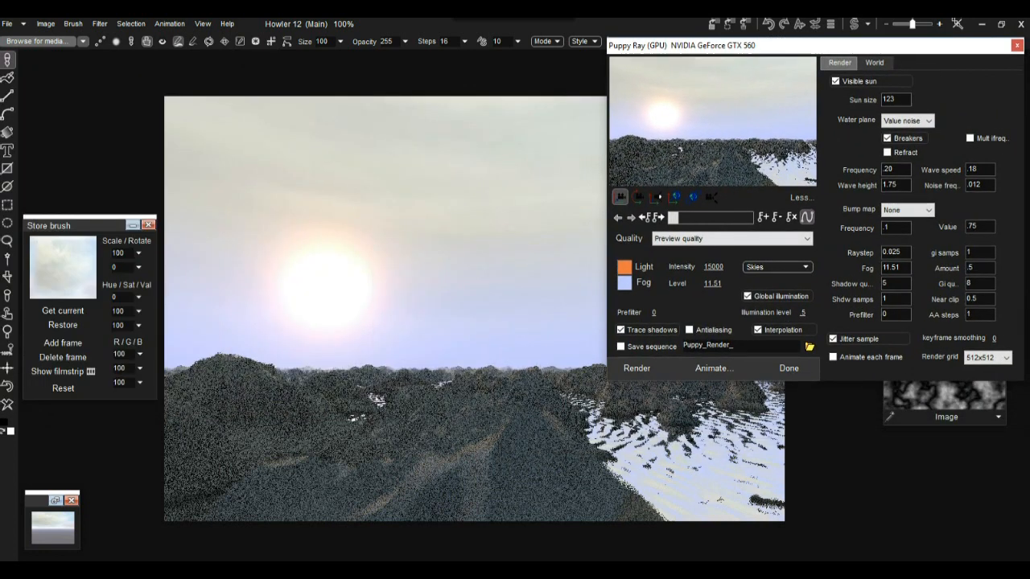
{"action": "mouse_move", "coordinate": [656, 197]}
{"action": "left_mouse_down"}
{"action": "mouse_move", "coordinate": [663, 188]}
{"action": "mouse_move", "coordinate": [640, 197]}
{"action": "mouse_move", "coordinate": [667, 201]}
{"action": "mouse_move", "coordinate": [661, 211]}
{"action": "left_mouse_up"}
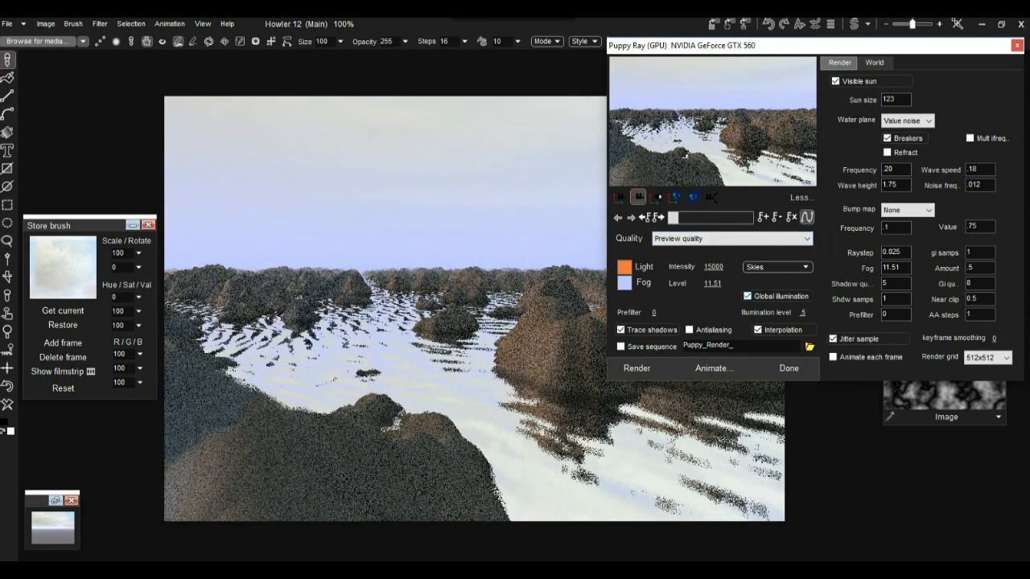
- Switch global illumination off and back on to compare its effect on the terrain shading
{"action": "left_click", "coordinate": [748, 296]}
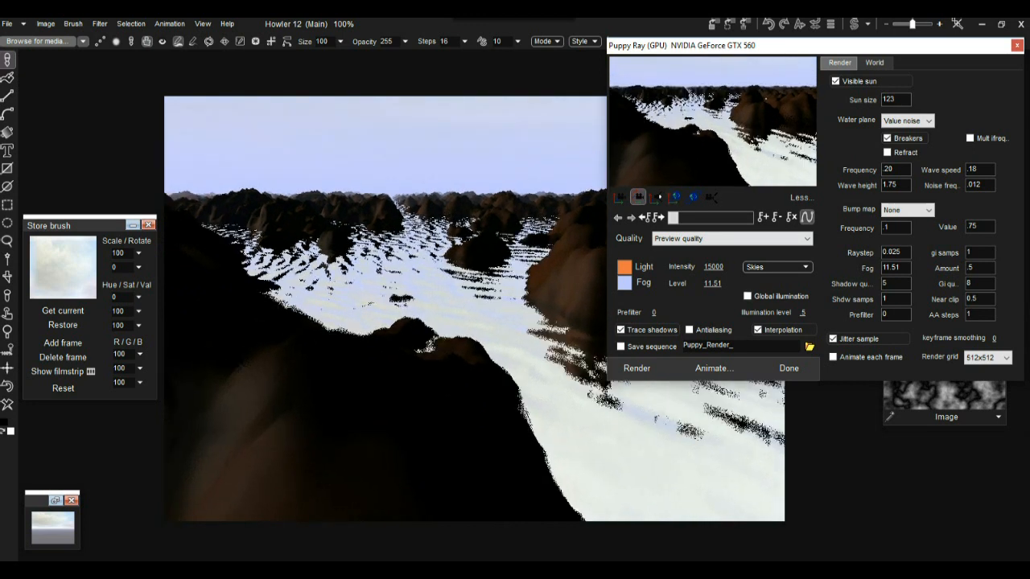
{"action": "left_click", "coordinate": [748, 296]}
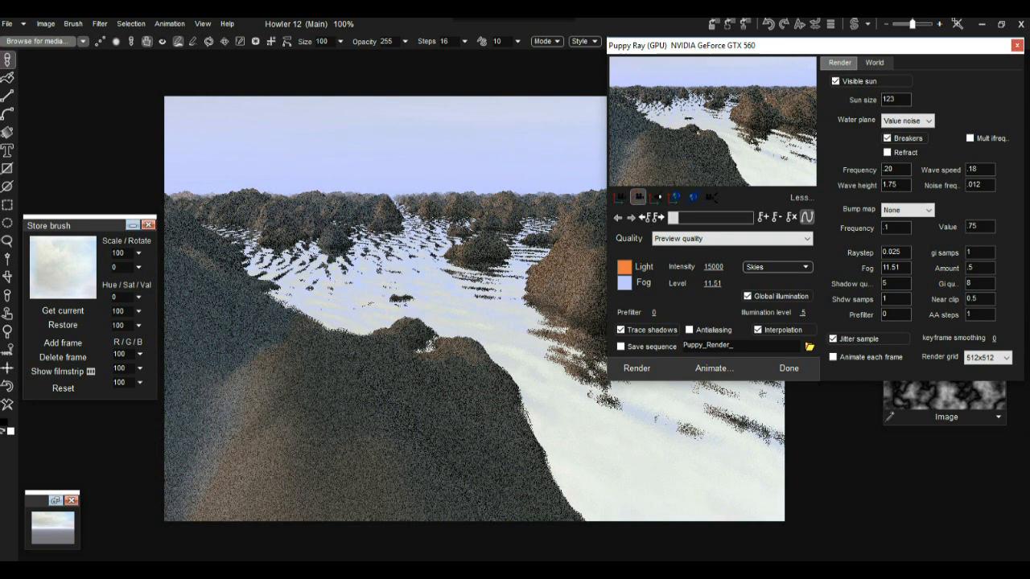
- Move the render dialog lower on the canvas and rotate the camera back to face the sun
{"action": "left_click_drag", "start_coordinate": [684, 45], "coordinate": [665, 227]}
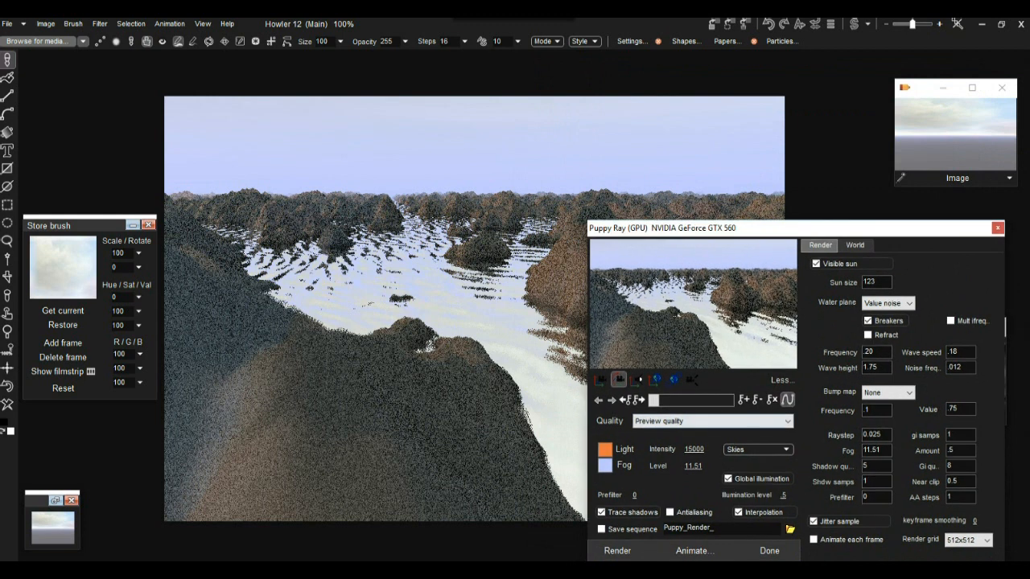
{"action": "left_click_drag", "start_coordinate": [745, 284], "coordinate": [678, 320]}
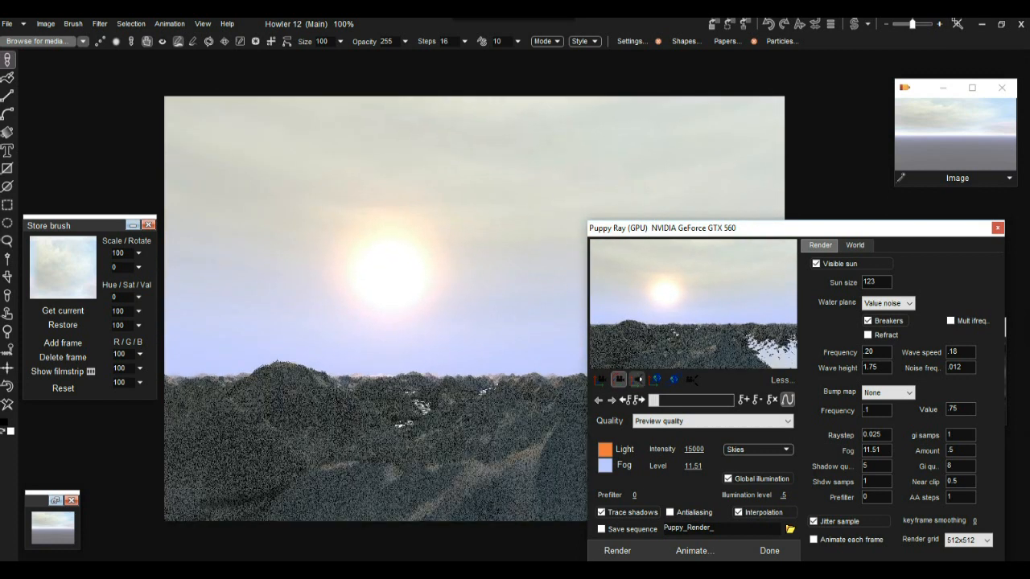
- Adjust the terrain and camera so water channels run between the rocks below the sun, and enable Refract for the water
{"action": "key", "text": "w"}
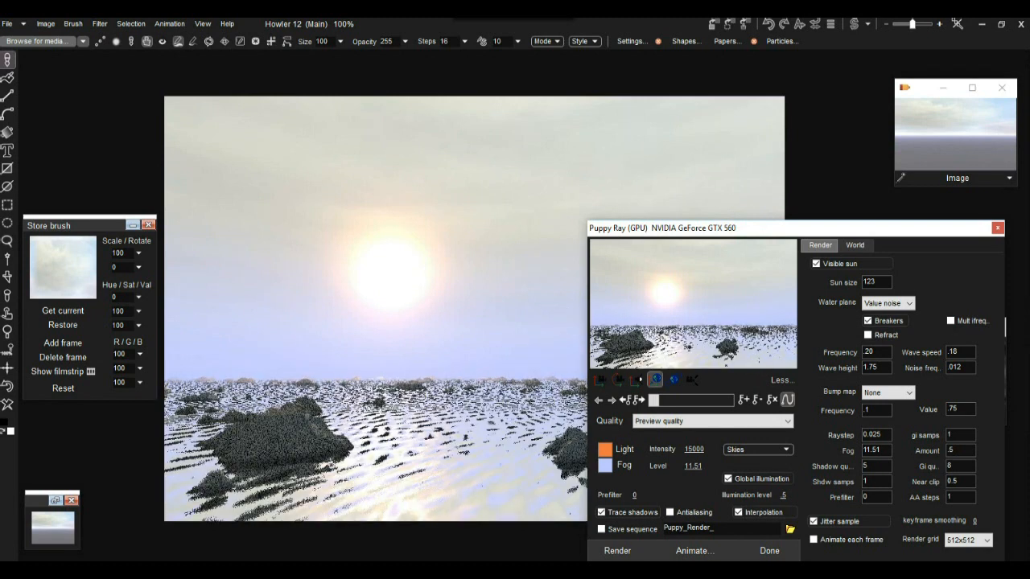
{"action": "key", "text": "w"}
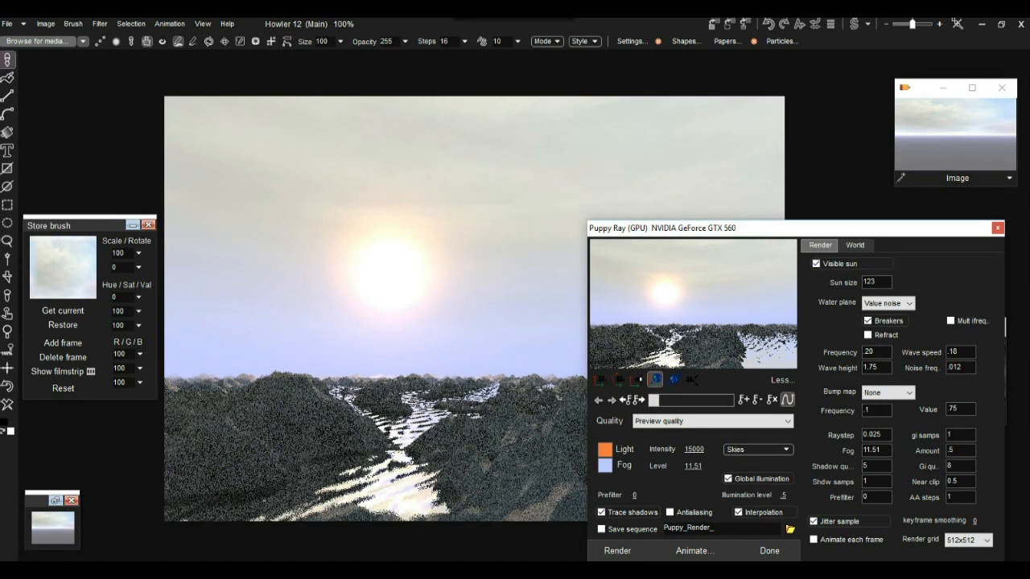
{"action": "key", "text": "a"}
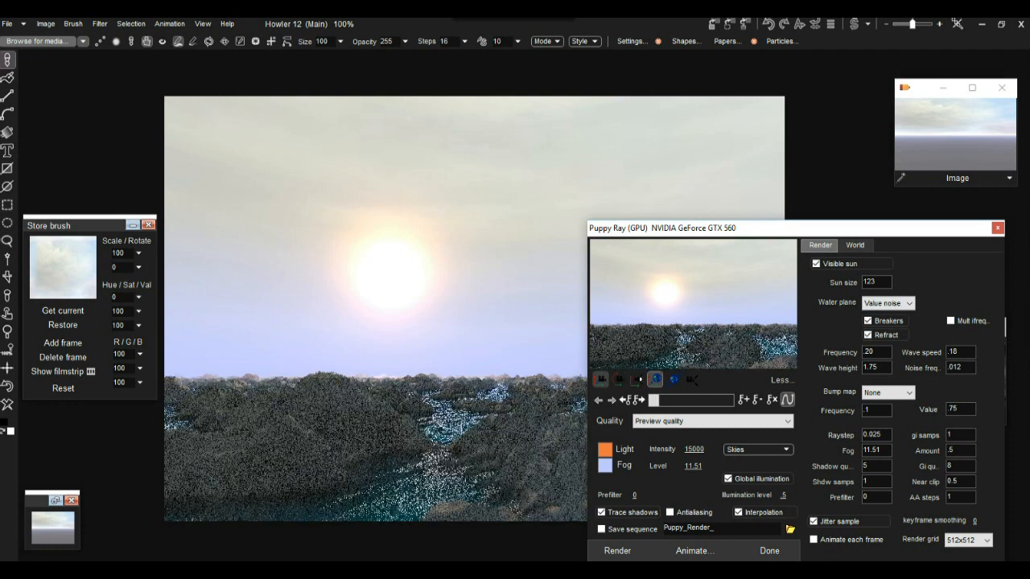
{"action": "key", "text": "a"}
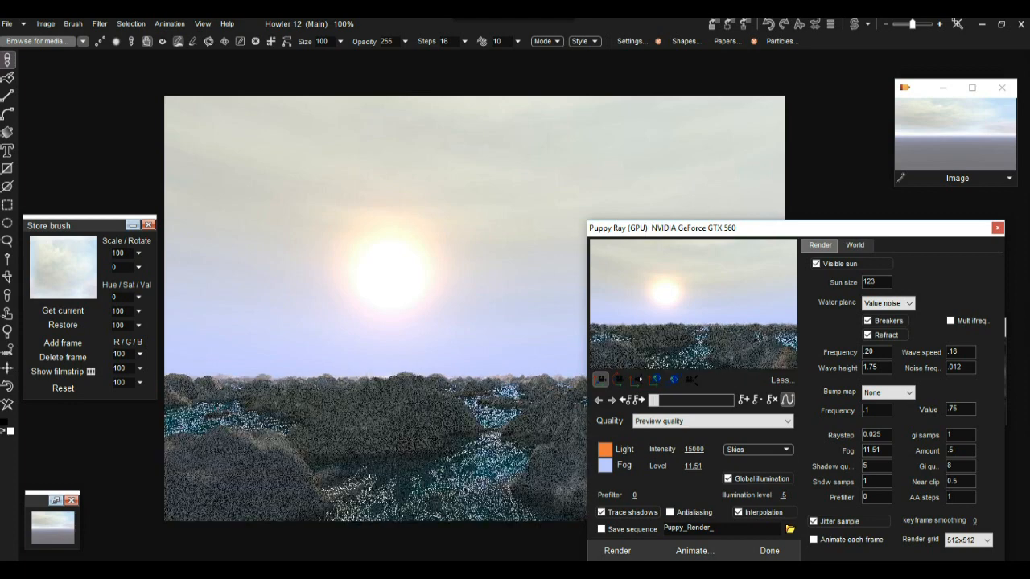
{"action": "left_click_drag", "start_coordinate": [693, 322], "coordinate": [675, 328]}
{"action": "left_click", "coordinate": [691, 379]}
{"action": "left_click_drag", "start_coordinate": [691, 380], "coordinate": [610, 389]}
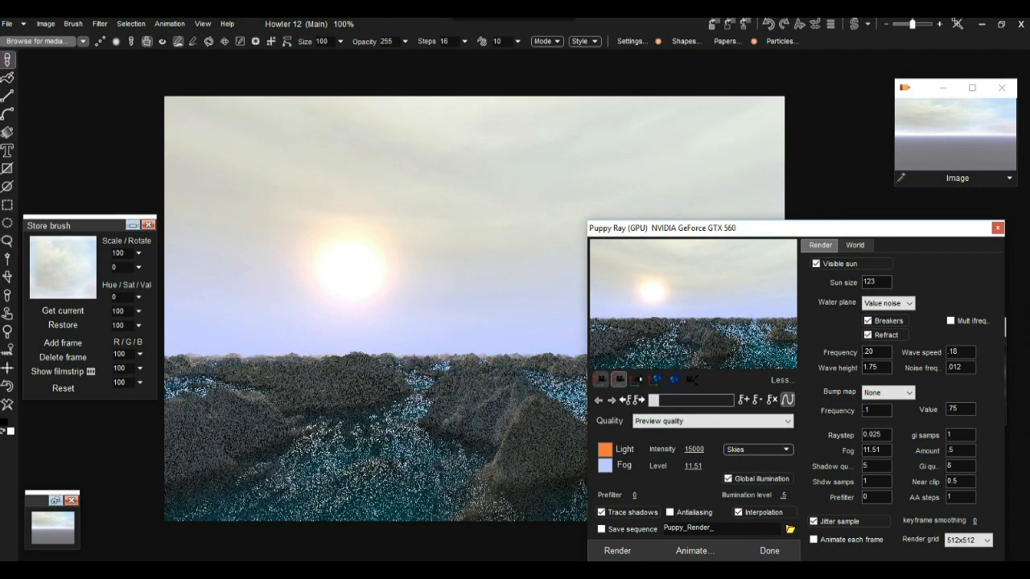
- Set the water plane to Perlin noise and the bump map to Riverbed, and render the scene
{"action": "left_click", "coordinate": [888, 302]}
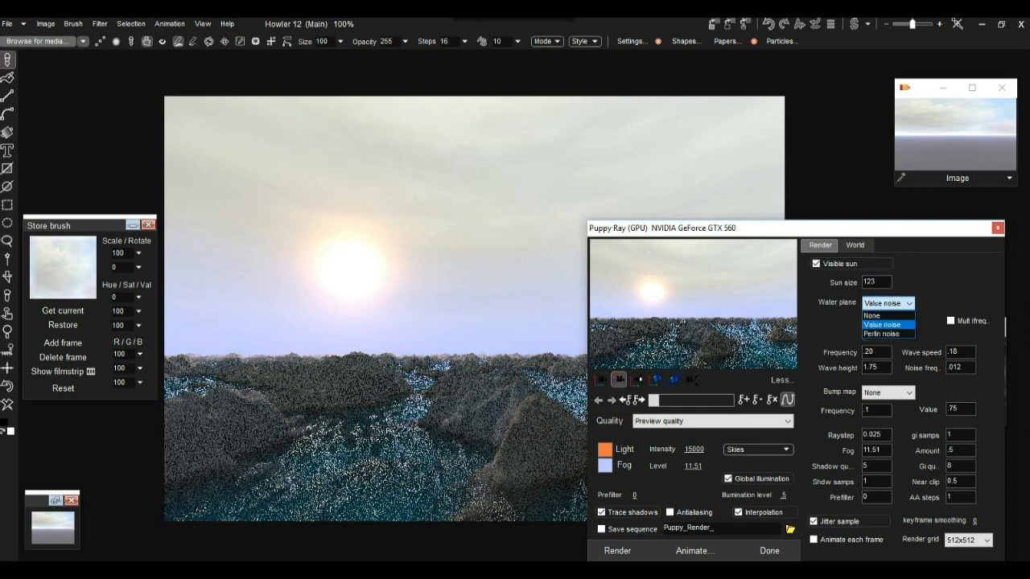
{"action": "left_click", "coordinate": [883, 335]}
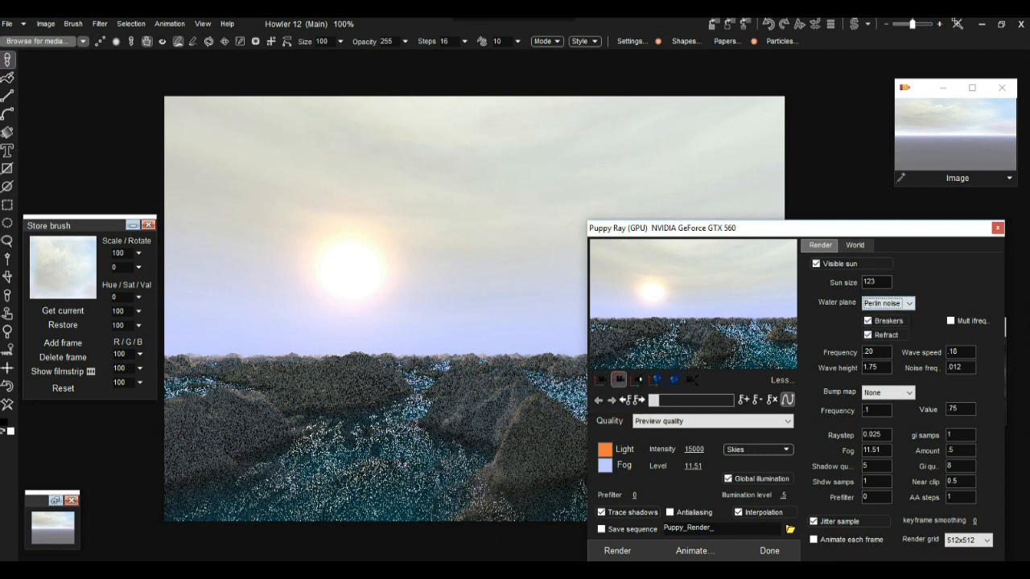
{"action": "left_click", "coordinate": [887, 392]}
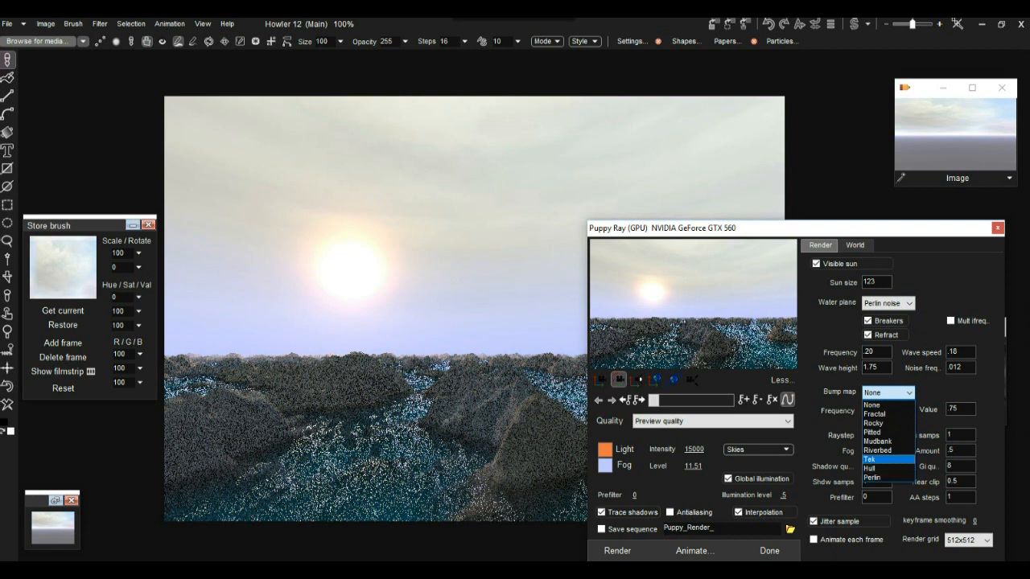
{"action": "left_click", "coordinate": [877, 451]}
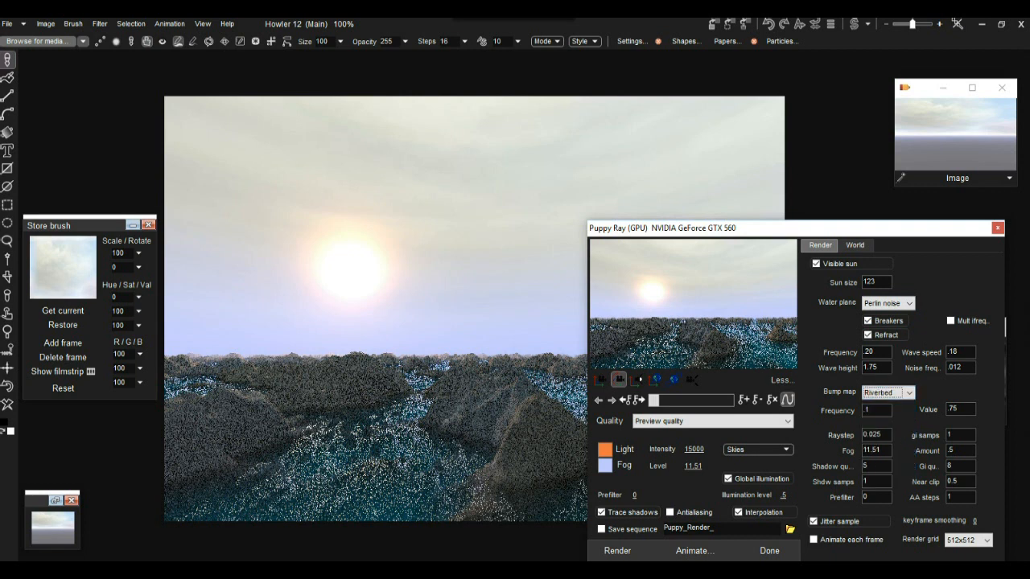
{"action": "left_click", "coordinate": [618, 550]}
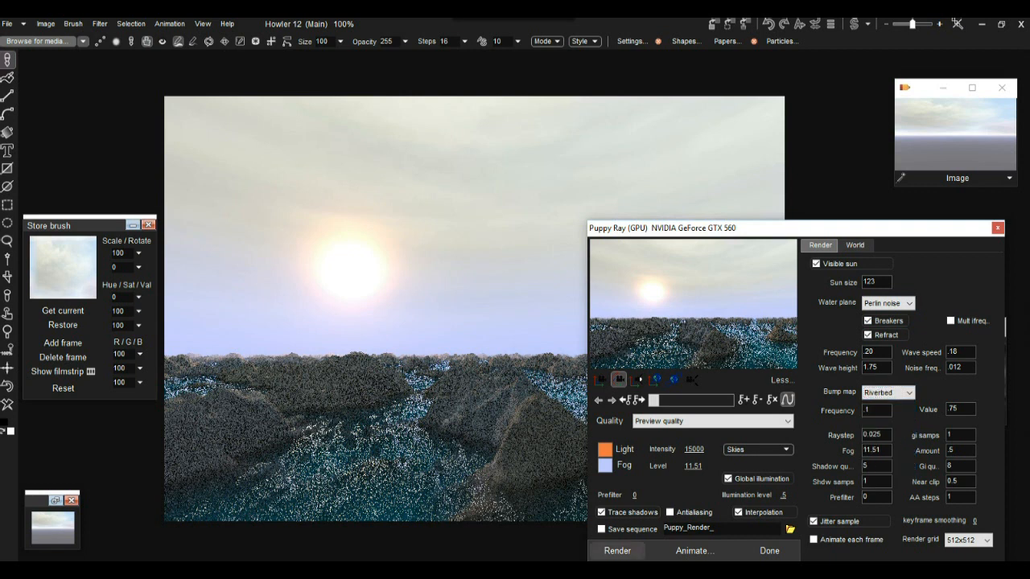
- Raise the render quality through Medium quality to High quality and shift the render dialog slightly
{"action": "left_click", "coordinate": [708, 421]}
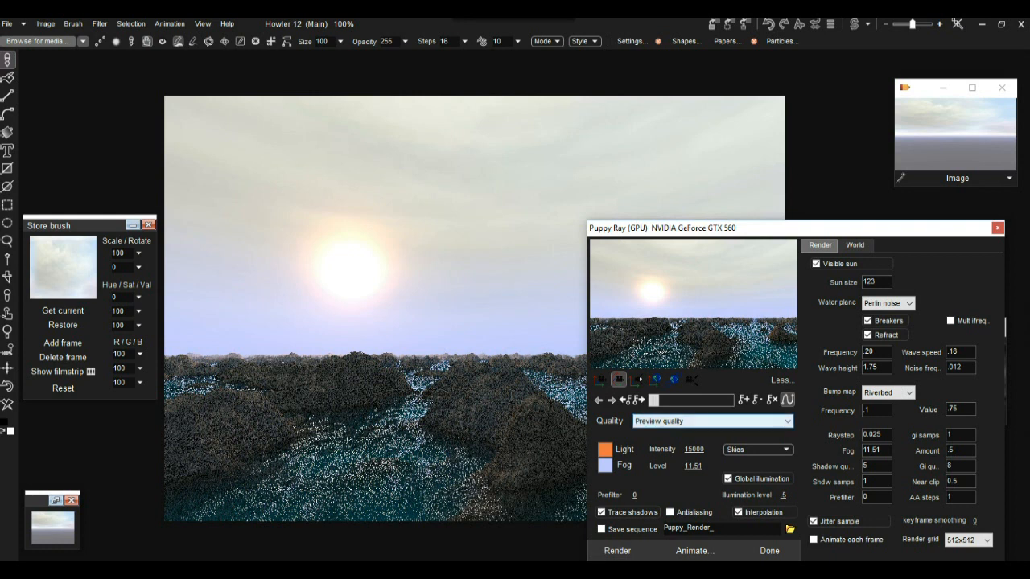
{"action": "left_click", "coordinate": [659, 452]}
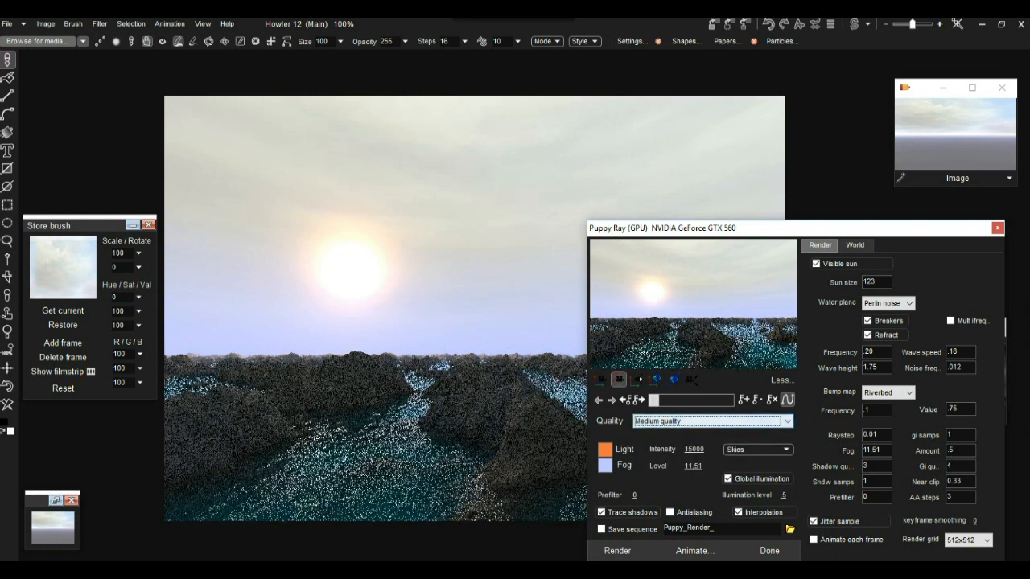
{"action": "left_click", "coordinate": [708, 421]}
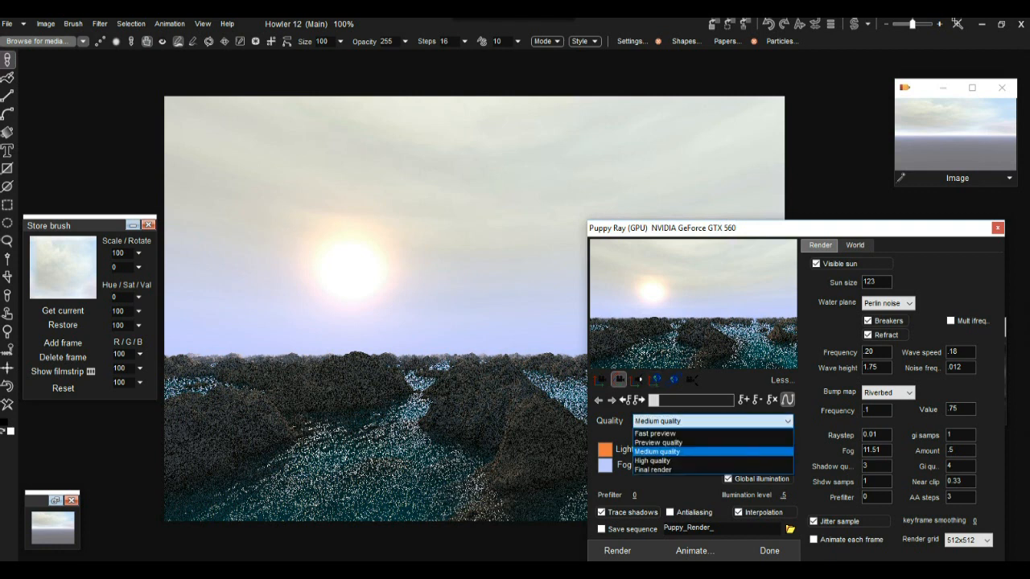
{"action": "left_click", "coordinate": [652, 461]}
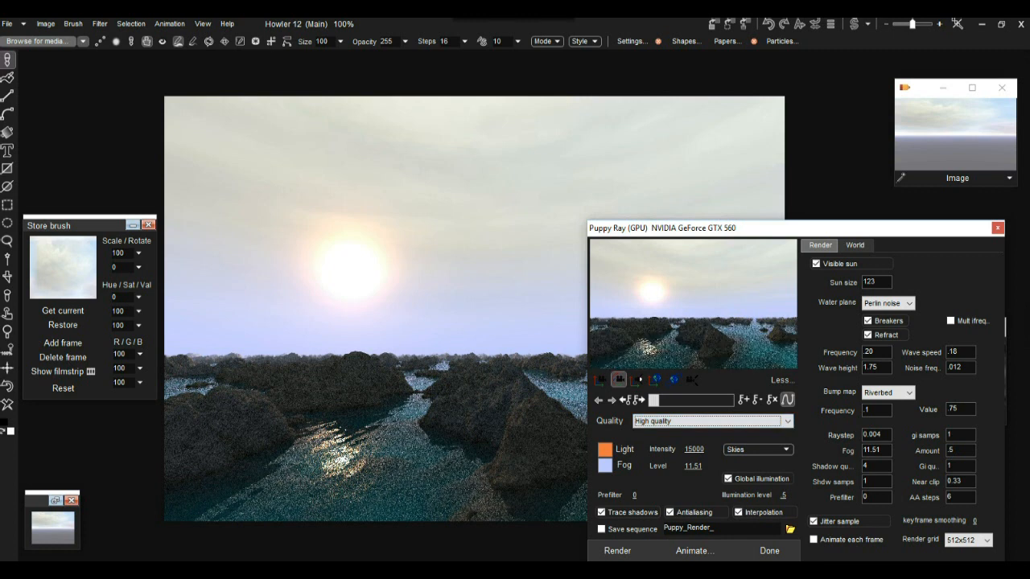
{"action": "mouse_move", "coordinate": [785, 227]}
{"action": "left_mouse_down"}
{"action": "mouse_move", "coordinate": [436, 214]}
{"action": "mouse_move", "coordinate": [802, 215]}
{"action": "mouse_move", "coordinate": [767, 217]}
{"action": "mouse_move", "coordinate": [793, 219]}
{"action": "left_mouse_up"}
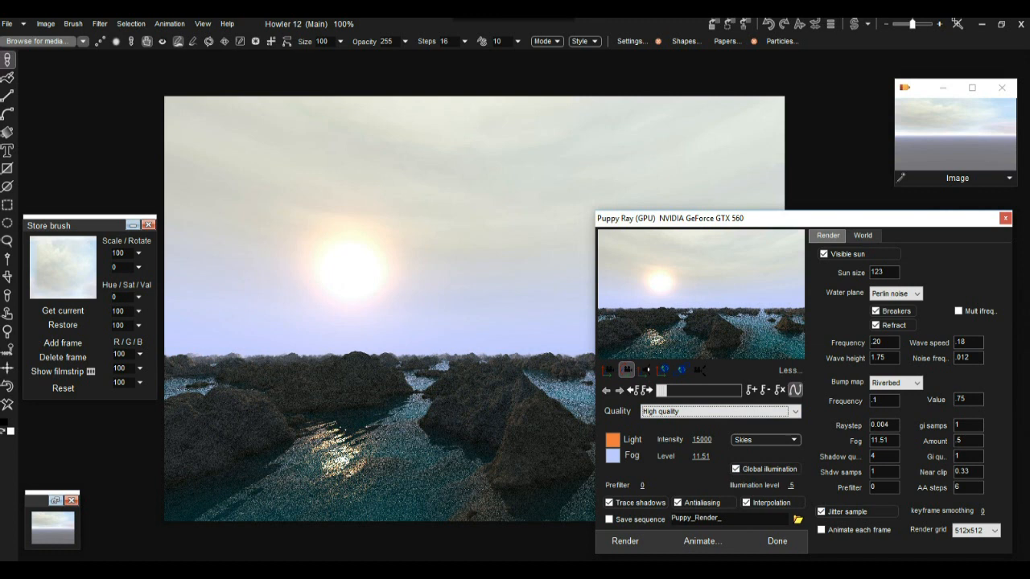
{"action": "left_click", "coordinate": [721, 411]}
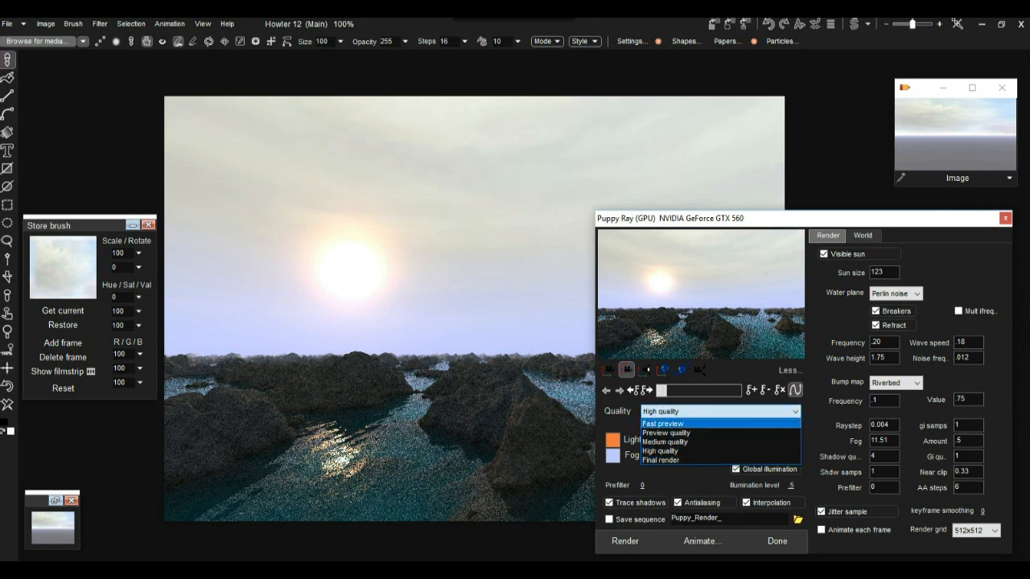
{"action": "left_click", "coordinate": [709, 411]}
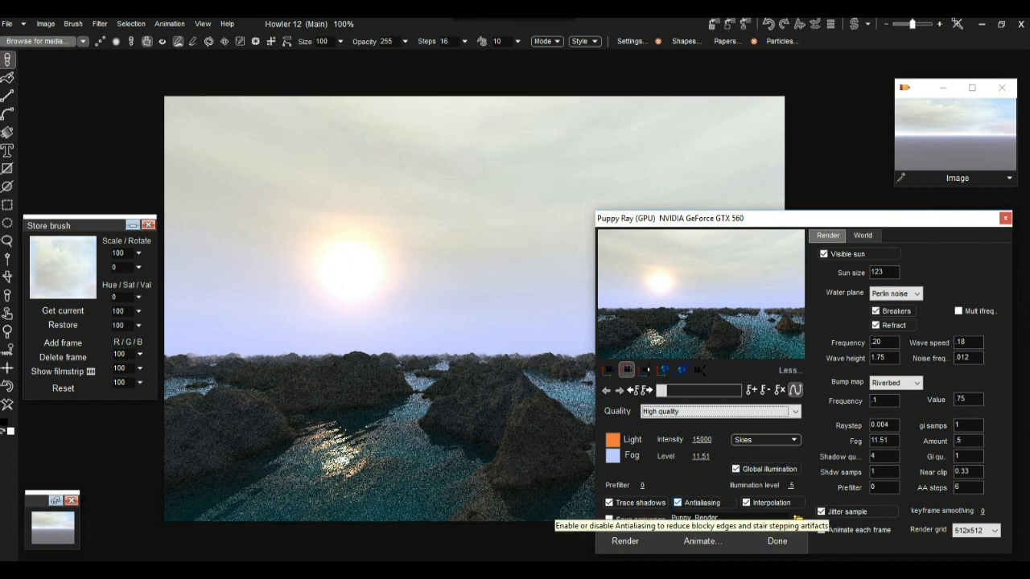
- Adjust the render settings to antialiasing off, illumination level 0.8 and 2 AA steps
{"action": "left_click", "coordinate": [677, 503]}
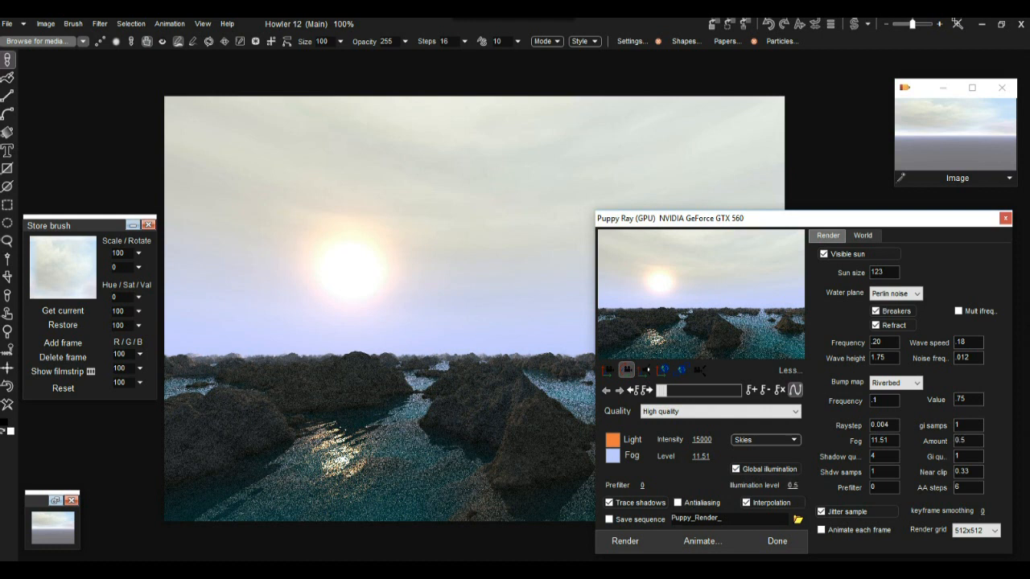
{"action": "left_click_drag", "start_coordinate": [793, 486], "coordinate": [816, 486]}
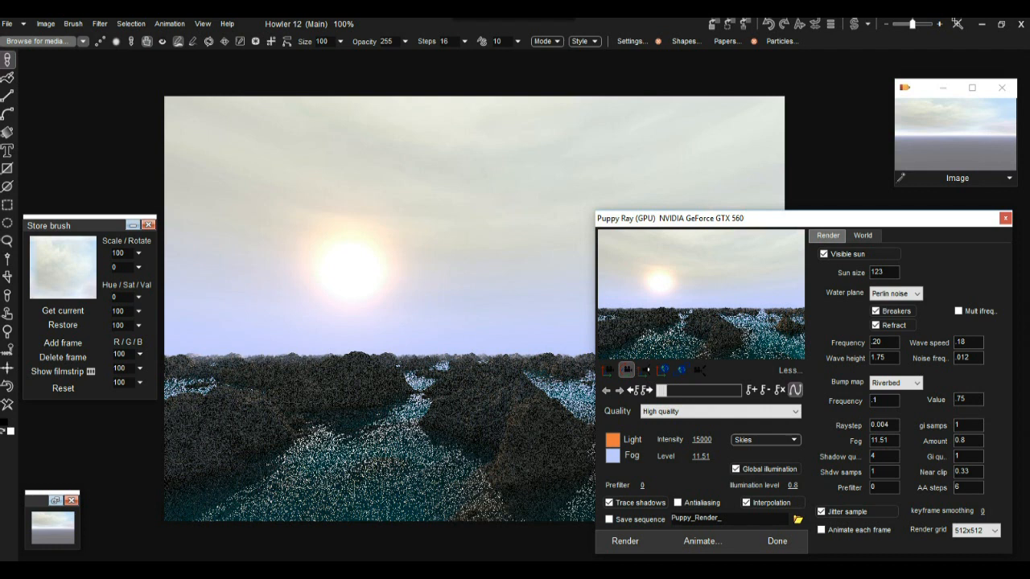
{"action": "double_click", "coordinate": [958, 488]}
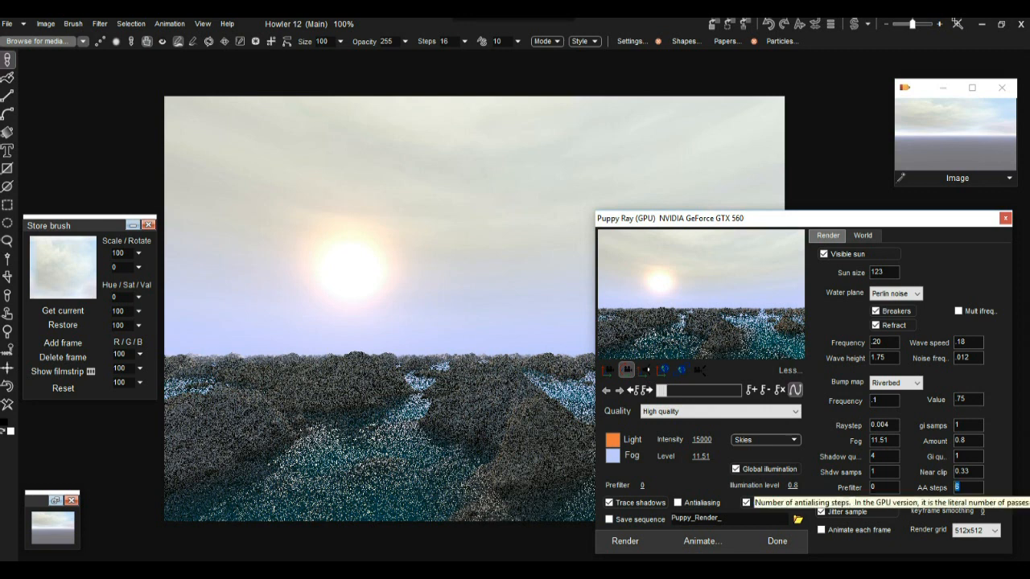
{"action": "type", "text": "2"}
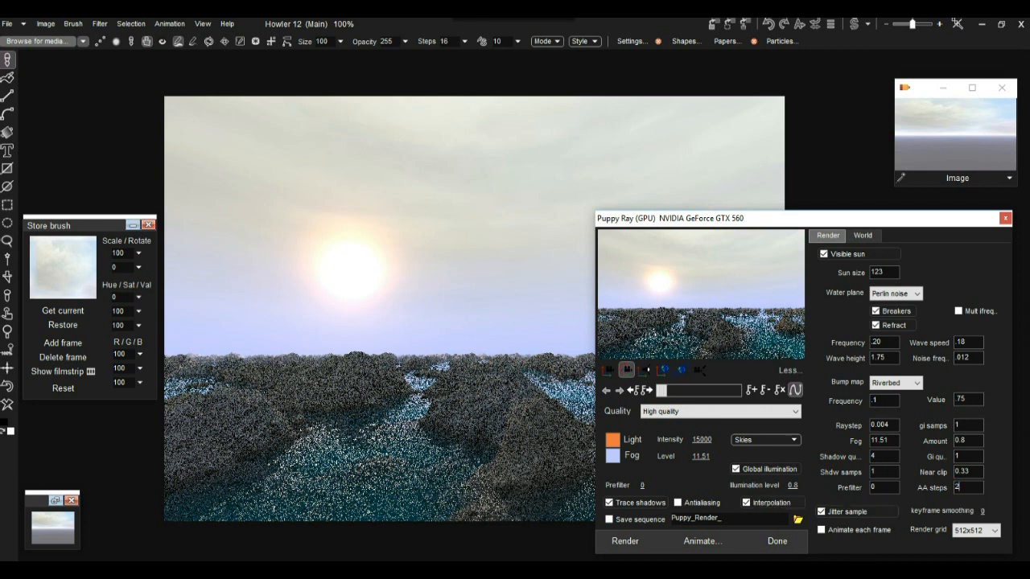
- Set AA steps to 234, wave height to 3, shadow samples to 12 and GI quality to 2, render with antialiasing and finish Puppy Ray
{"action": "type", "text": "34"}
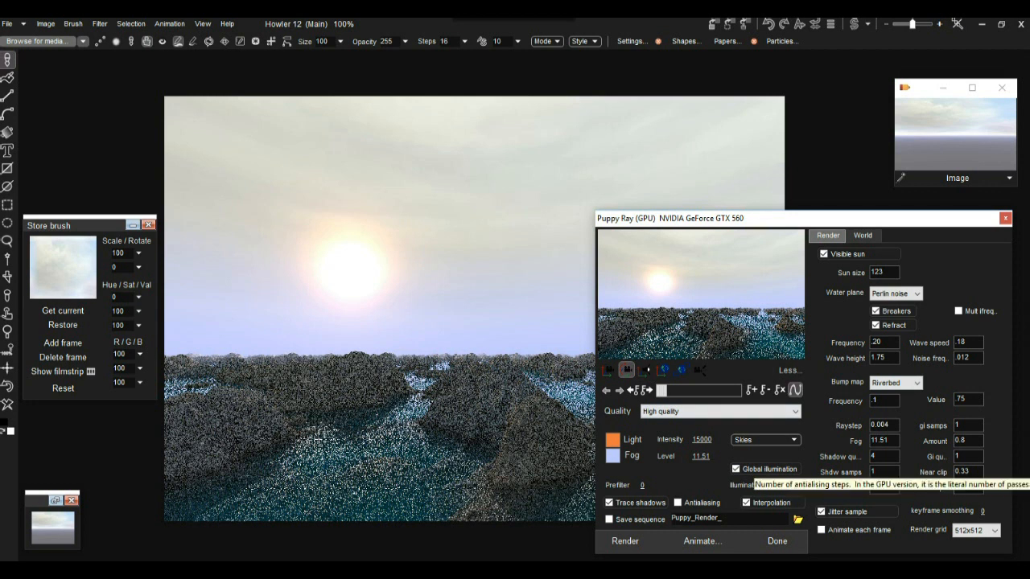
{"action": "double_click", "coordinate": [878, 358]}
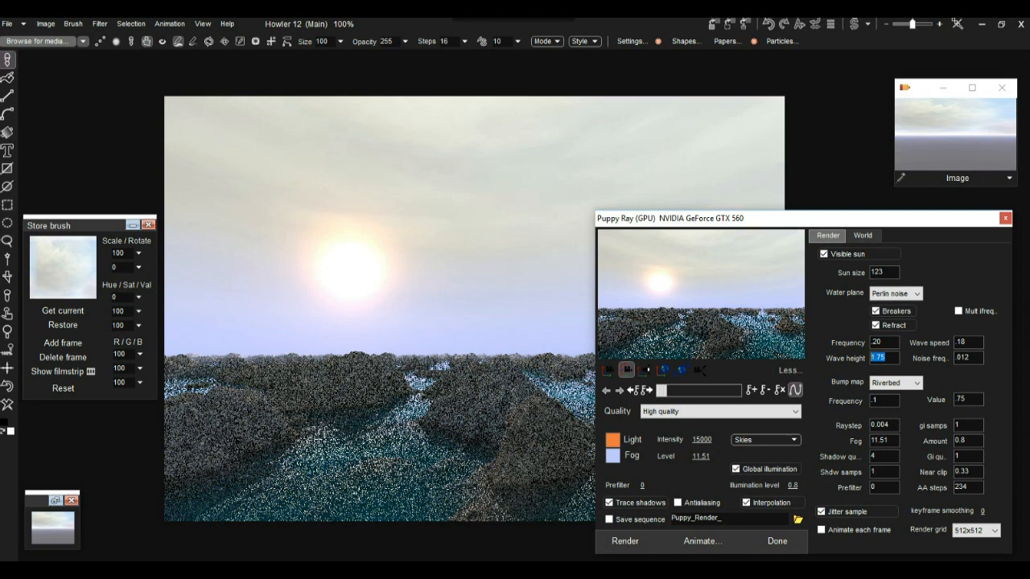
{"action": "type", "text": "3"}
{"action": "key", "text": "Tab"}
{"action": "type", "text": "12"}
{"action": "key", "text": "Tab"}
{"action": "type", "text": "2"}
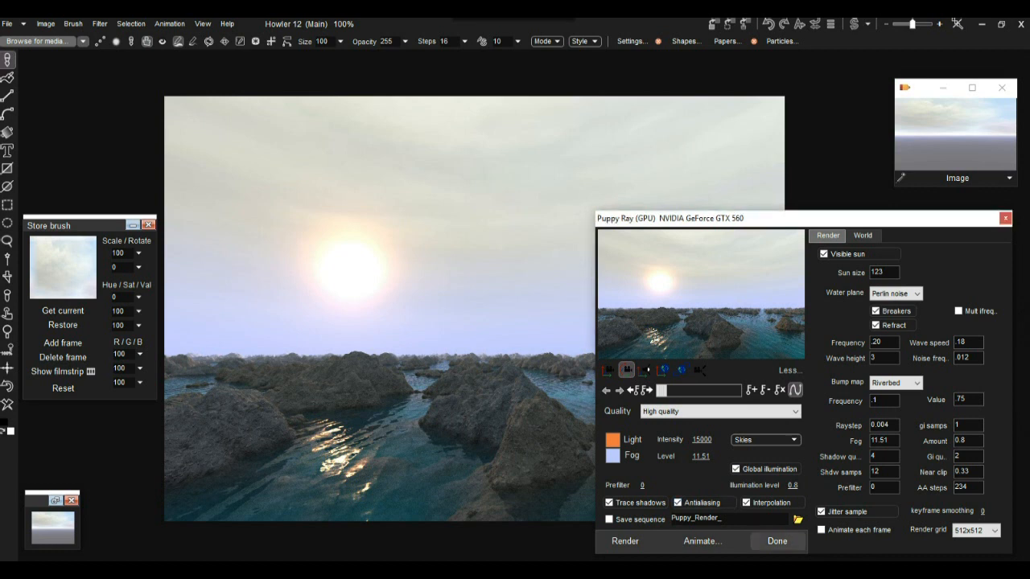
{"action": "left_click", "coordinate": [777, 541]}
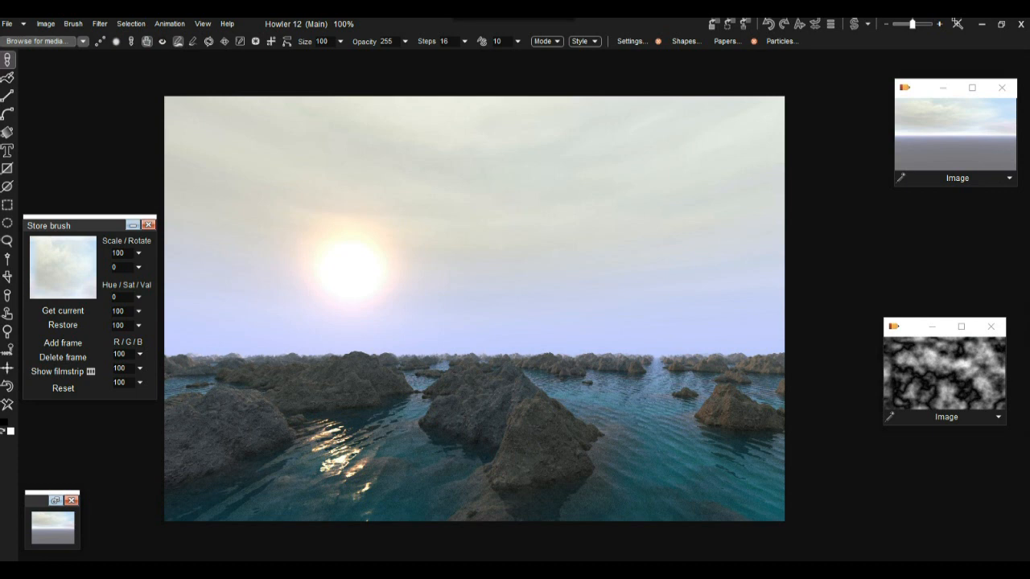
- Store a copy of the finished seascape render and place it between the stored sky and noise images
{"action": "left_click", "coordinate": [7, 24]}
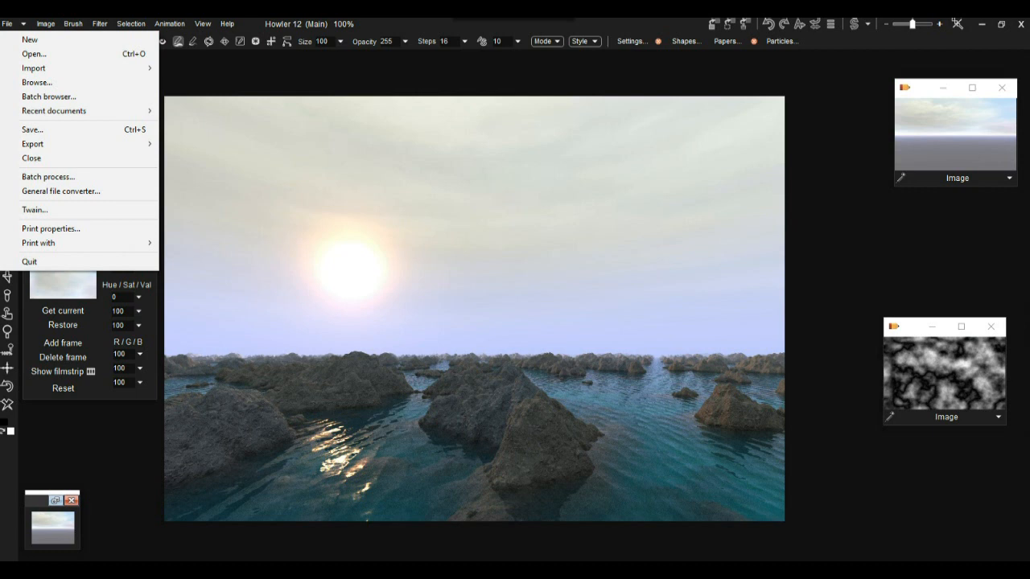
{"action": "left_click", "coordinate": [46, 24]}
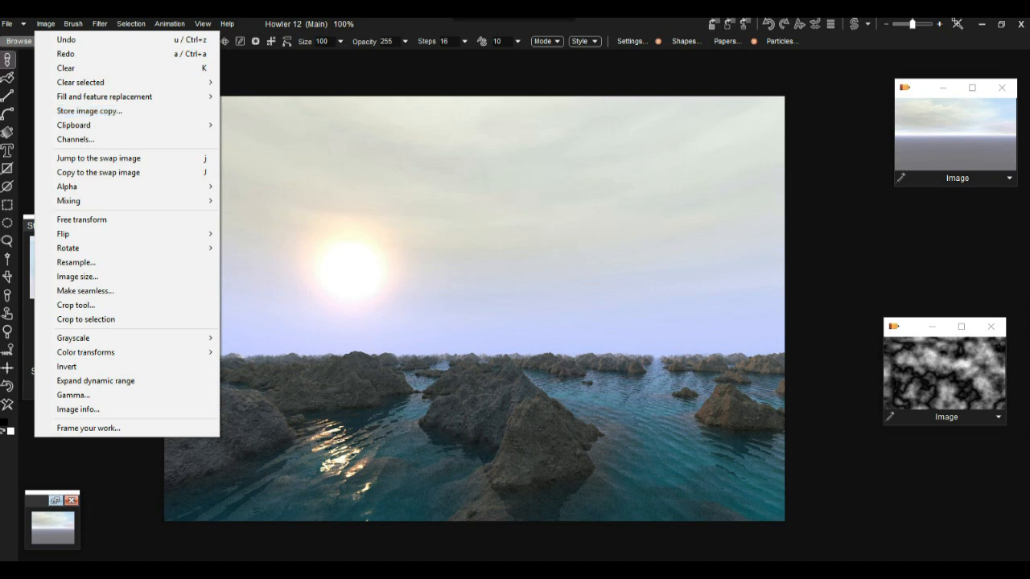
{"action": "left_click", "coordinate": [89, 110]}
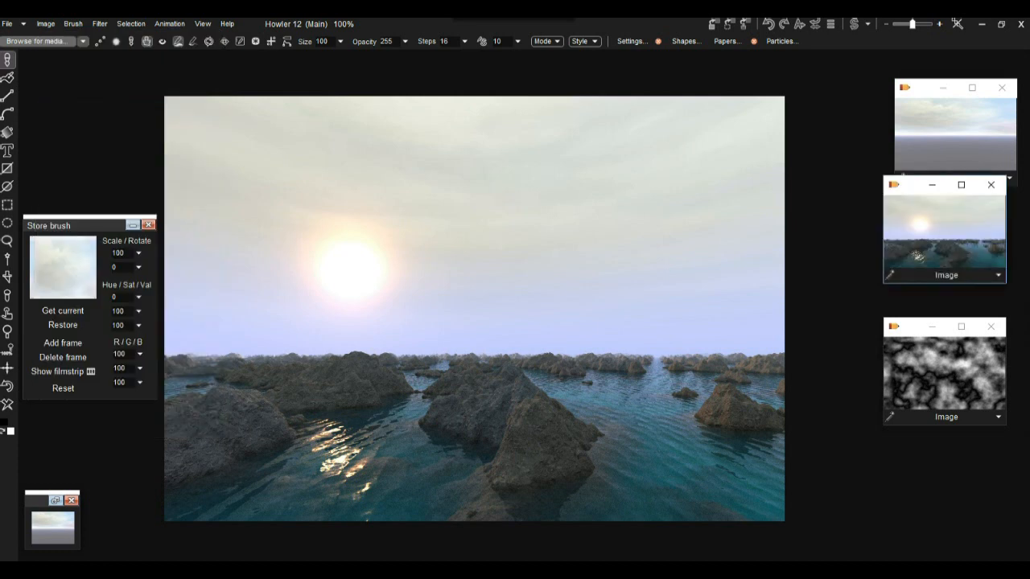
{"action": "left_click_drag", "start_coordinate": [910, 186], "coordinate": [904, 208]}
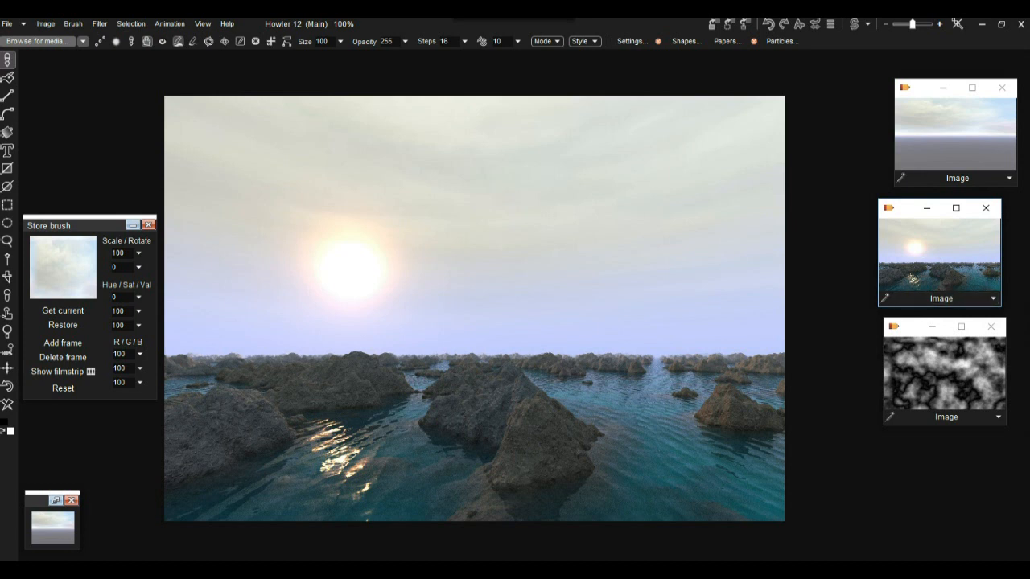
- Switch back to the stored seascape render and copy the image to the clipboard
{"action": "left_click", "coordinate": [956, 135]}
{"action": "left_click", "coordinate": [939, 255]}
{"action": "left_click", "coordinate": [45, 23]}
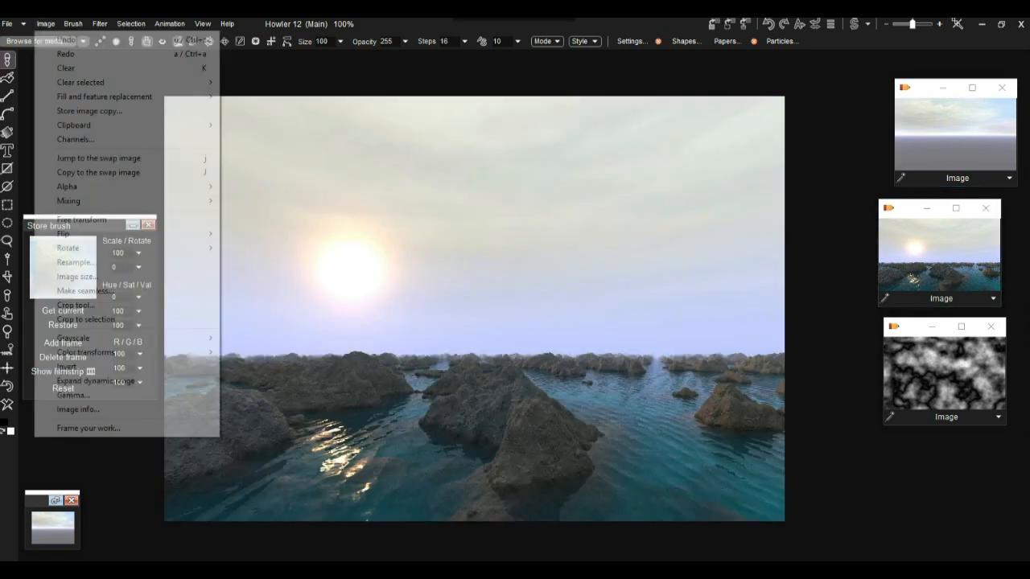
{"action": "mouse_move", "coordinate": [81, 125]}
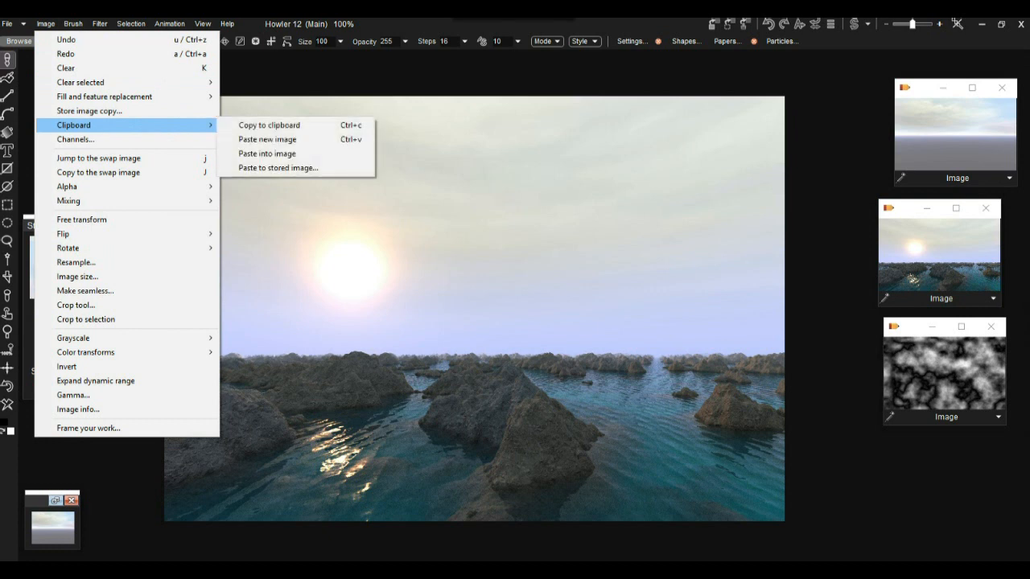
{"action": "left_click", "coordinate": [269, 125]}
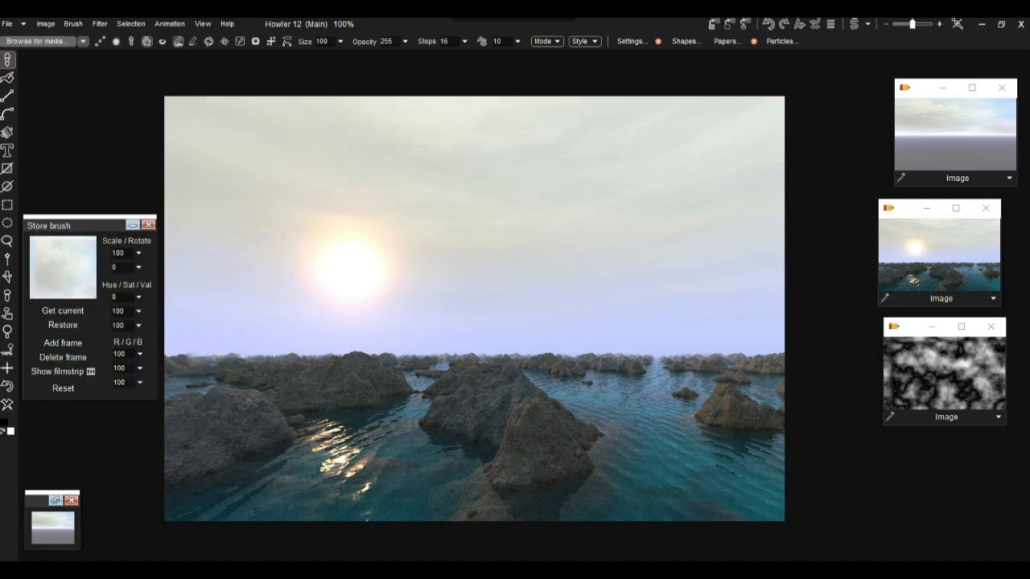
- Open the render in the General file converter, enlarge and reposition its window, and zoom the image to fit
{"action": "left_click", "coordinate": [6, 23]}
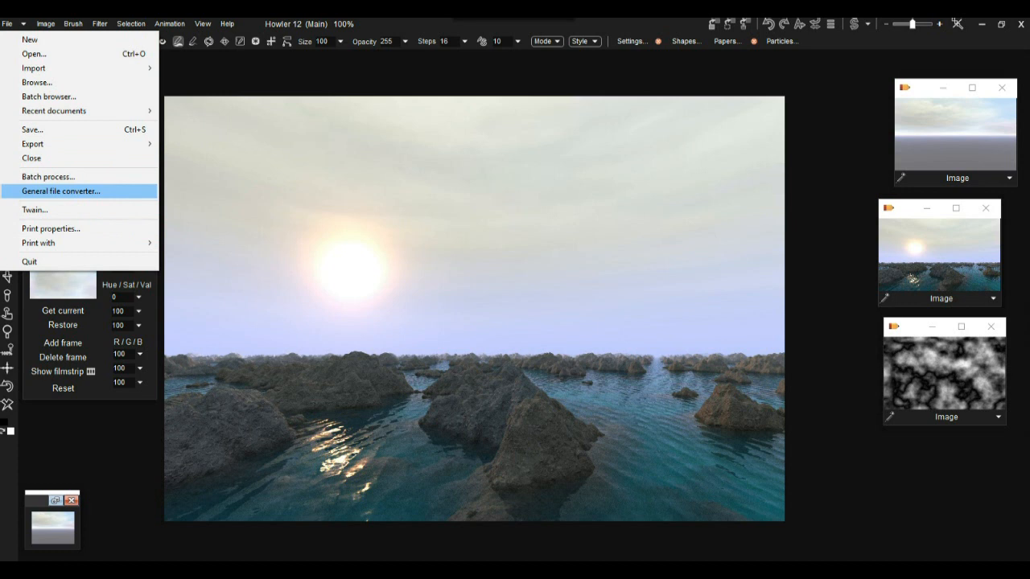
{"action": "left_click", "coordinate": [61, 191]}
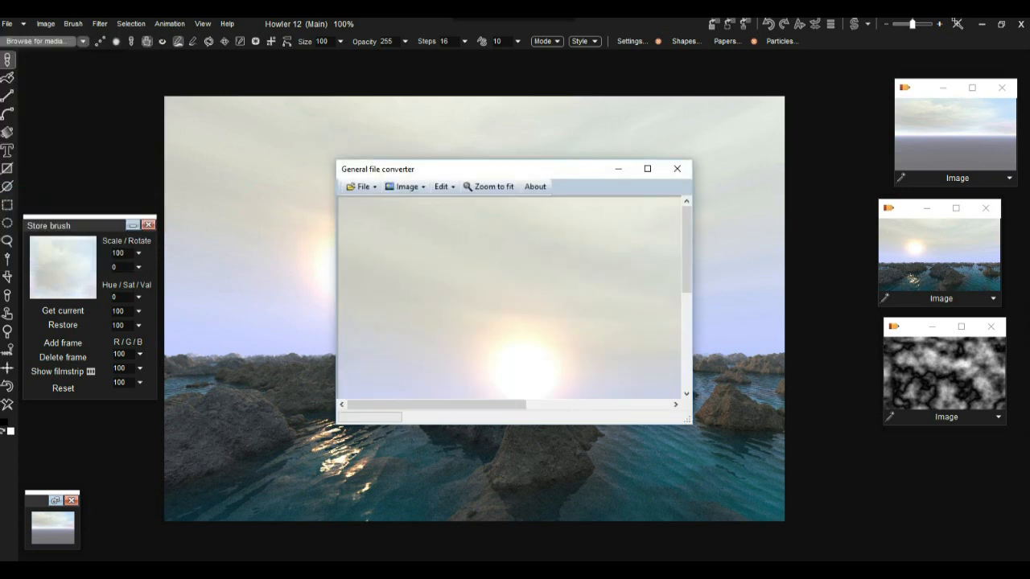
{"action": "left_click_drag", "start_coordinate": [483, 169], "coordinate": [229, 76]}
{"action": "left_click_drag", "start_coordinate": [433, 325], "coordinate": [803, 560]}
{"action": "left_click_drag", "start_coordinate": [782, 564], "coordinate": [767, 561]}
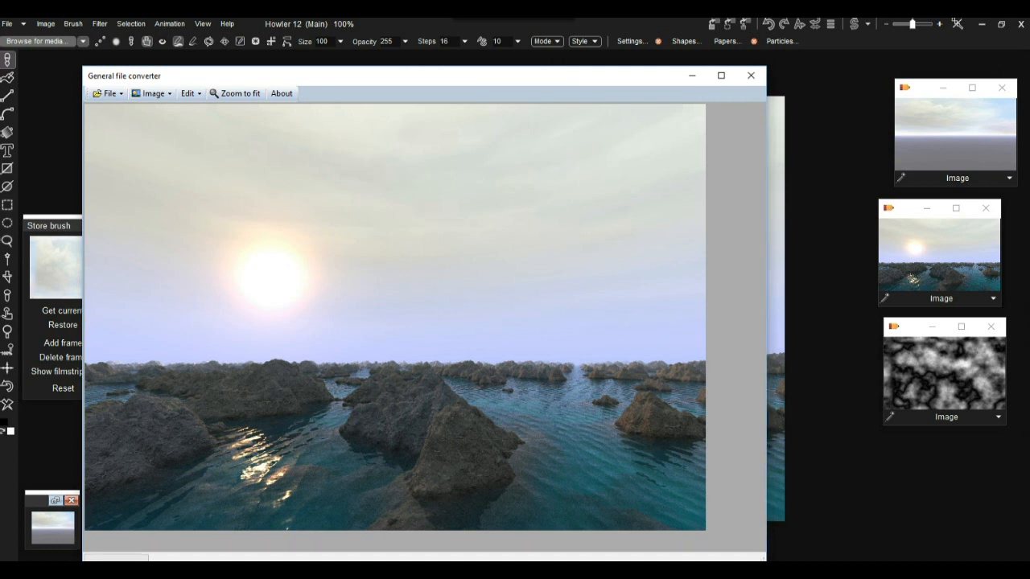
{"action": "left_click_drag", "start_coordinate": [402, 75], "coordinate": [547, 74]}
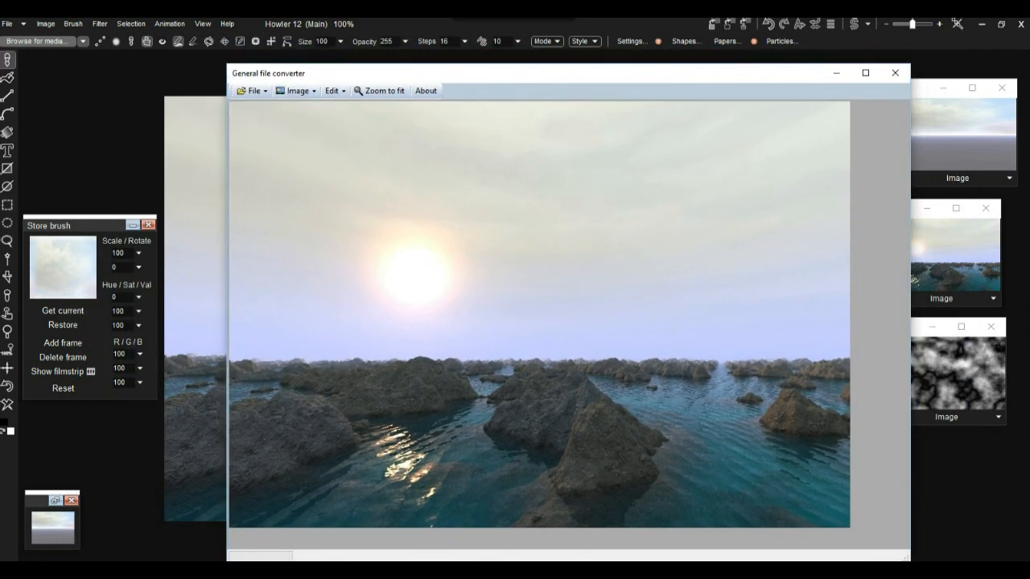
{"action": "left_click", "coordinate": [251, 91]}
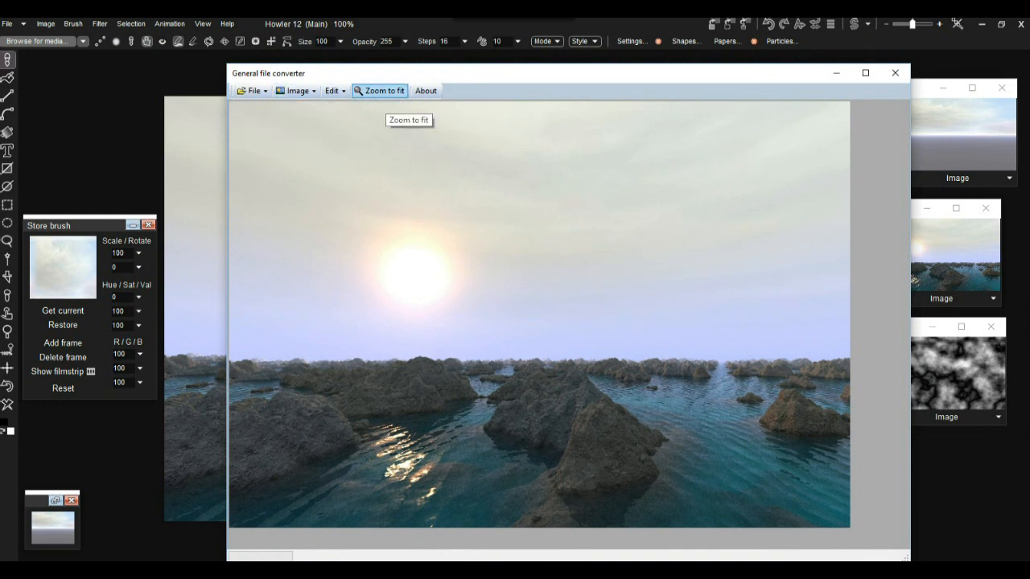
{"action": "left_click", "coordinate": [385, 91]}
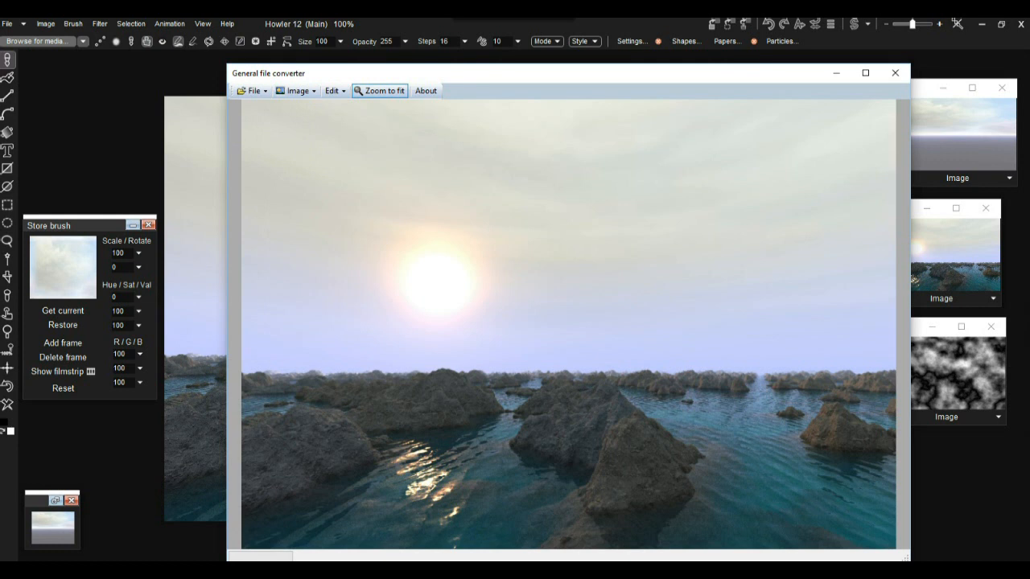
- Inspect the converter's Adjust color options without changing anything, and close the General file converter
{"action": "left_click", "coordinate": [295, 91]}
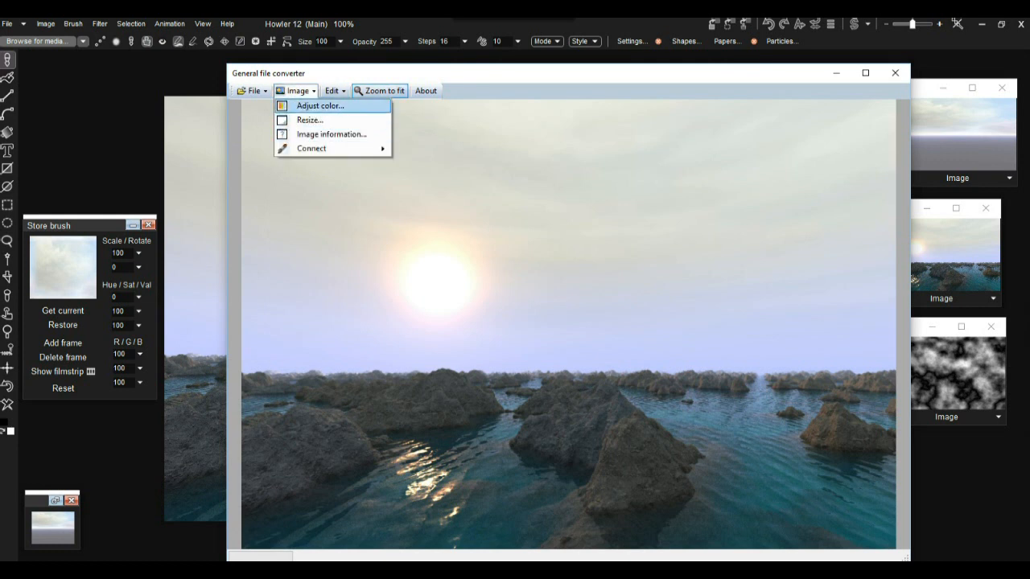
{"action": "key", "text": "Return"}
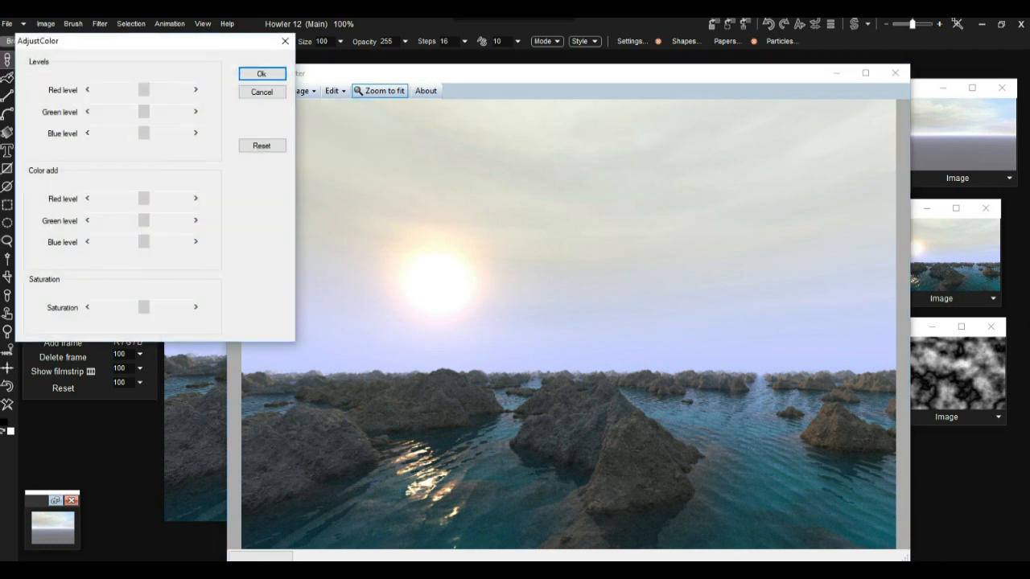
{"action": "left_click", "coordinate": [285, 41]}
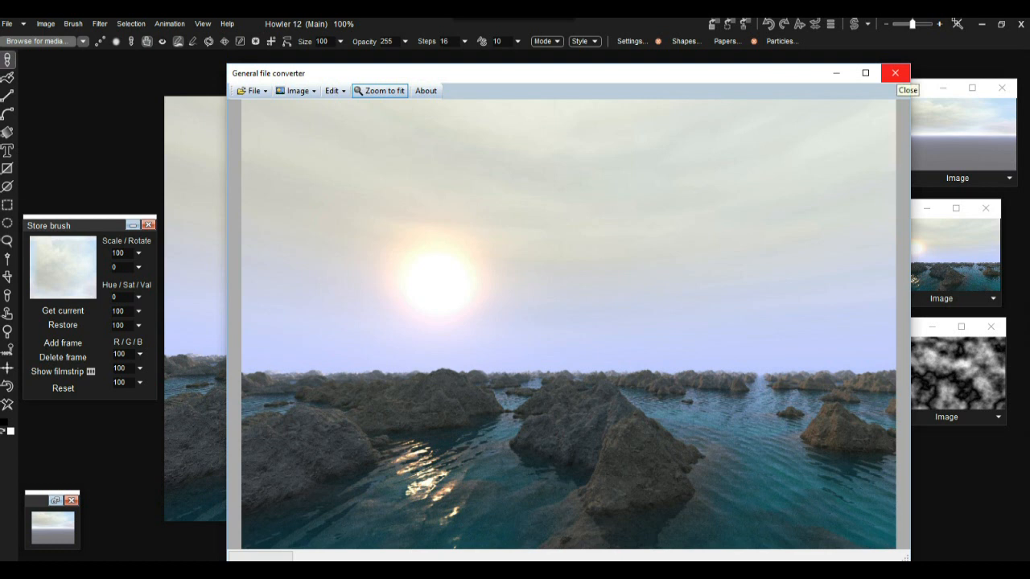
{"action": "left_click", "coordinate": [895, 74]}
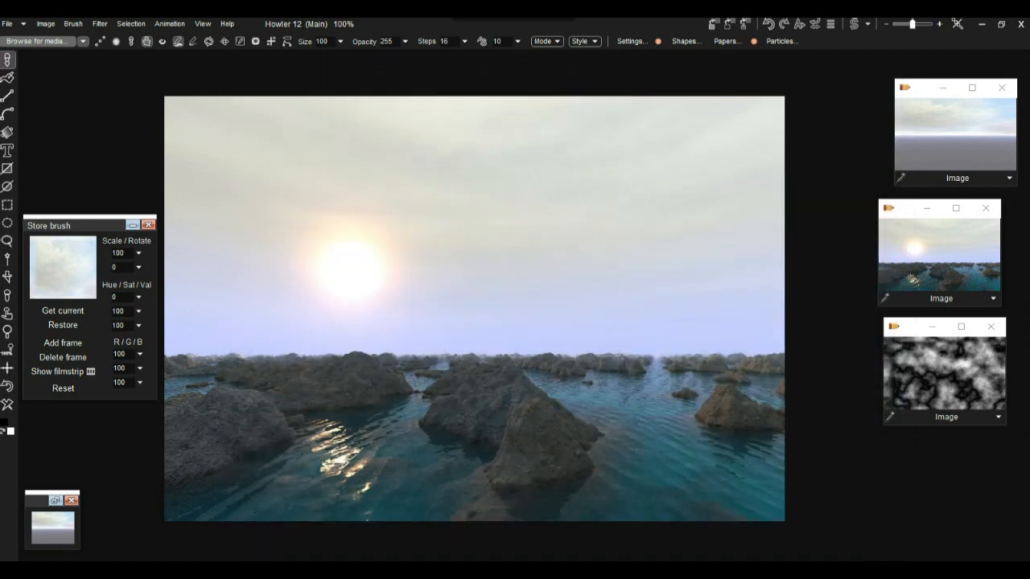